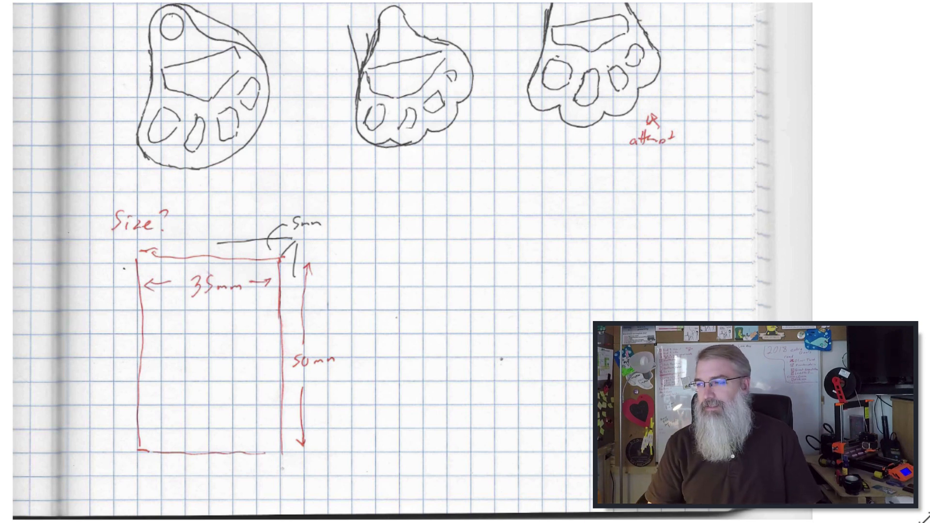
mouse_move(572, 1)
left_mouse_down()
mouse_move(515, 1)
mouse_move(541, 0)
left_mouse_up()
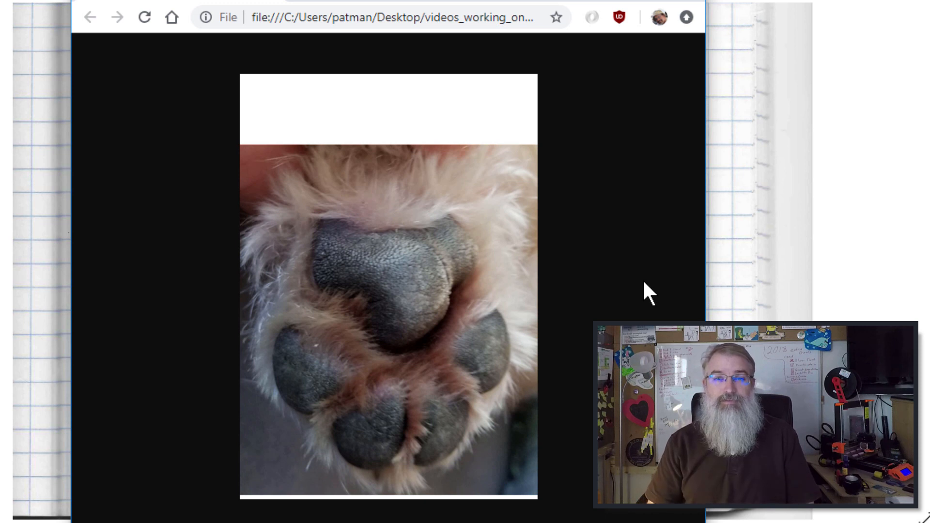
left_click_drag(548, 0, 614, 0)
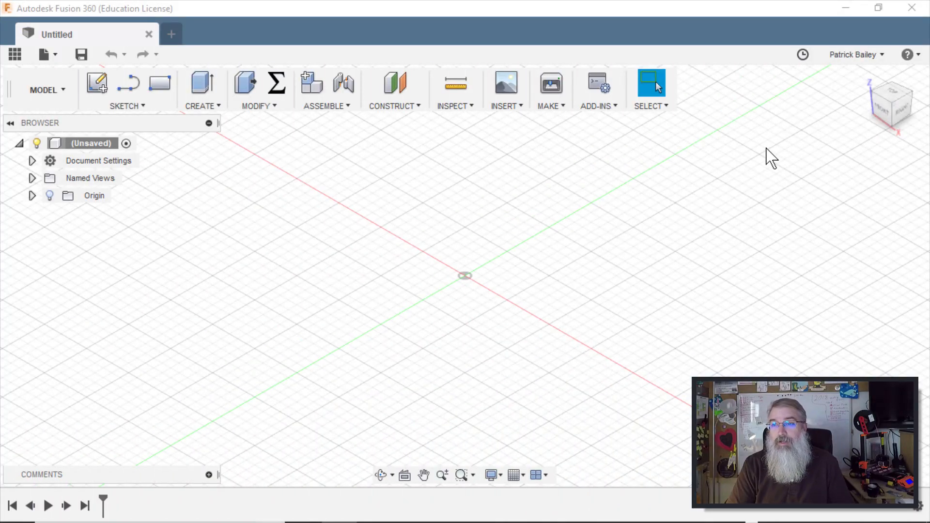
- Check the default modeling orientation in the general preferences, then close them
left_click(864, 56)
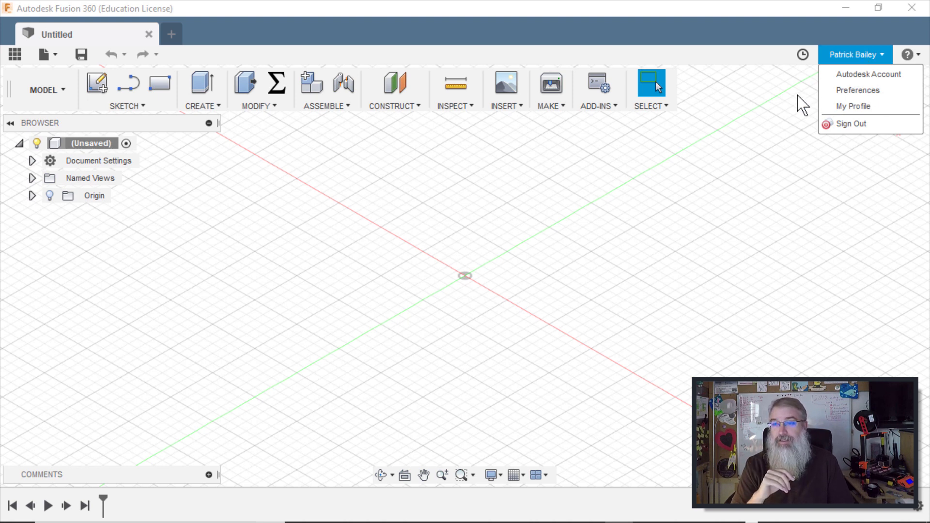
left_click(795, 108)
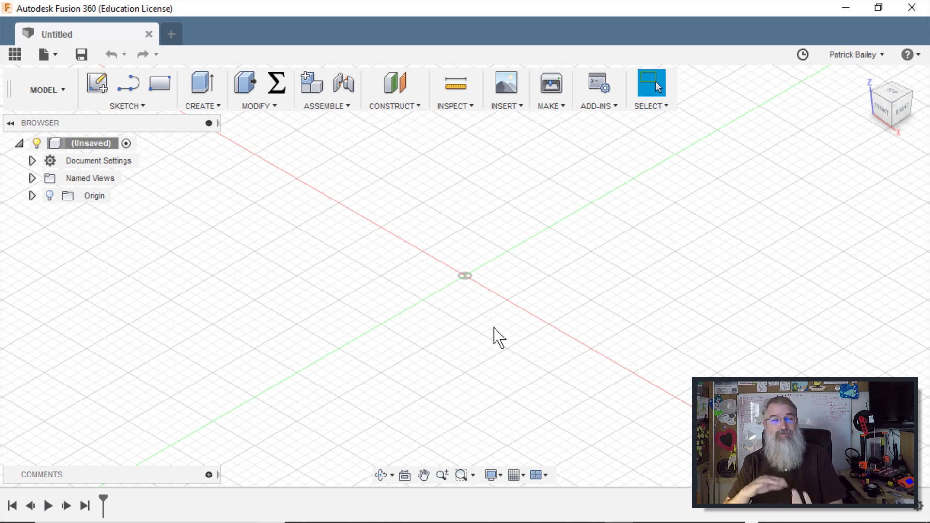
left_click(852, 55)
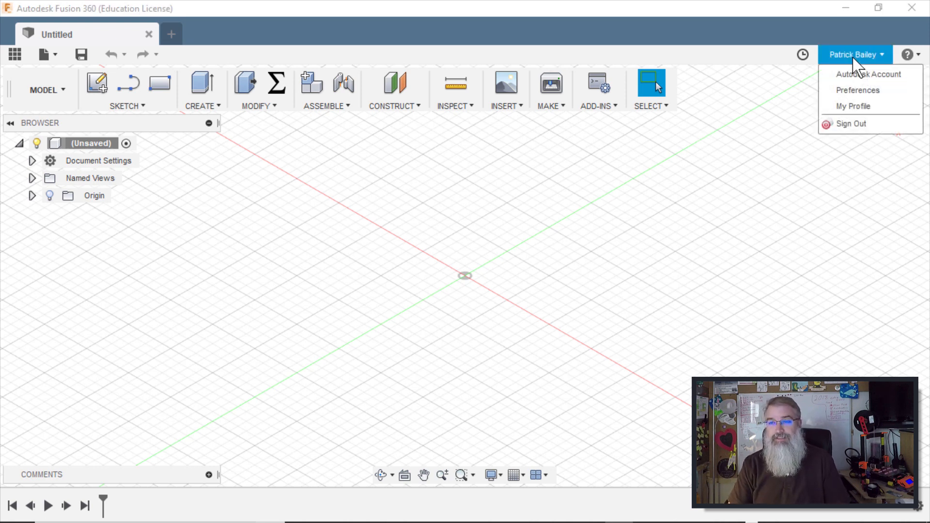
left_click(877, 91)
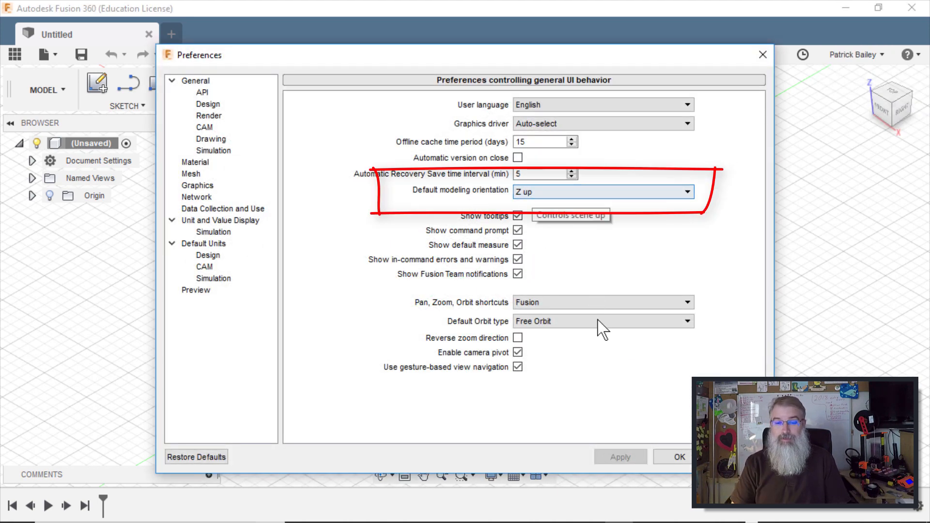
left_click(674, 455)
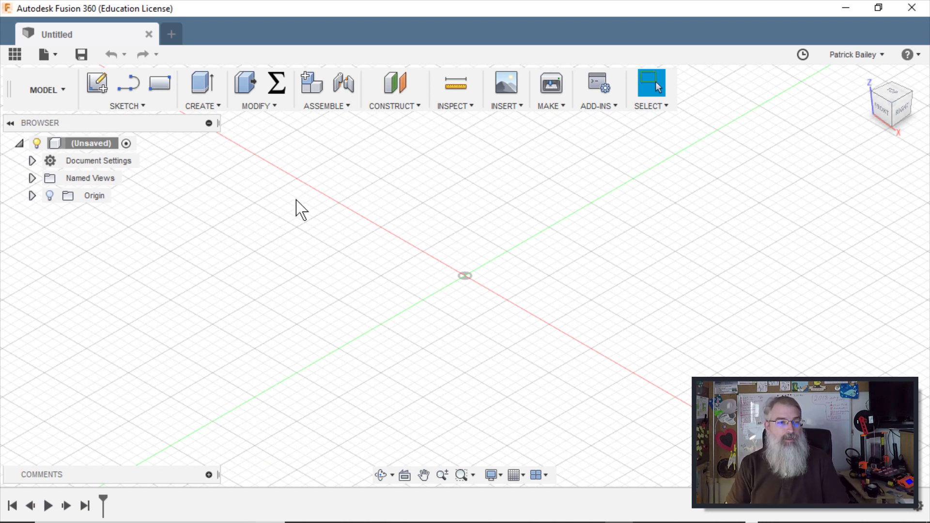
- Create a new component under the root of the design and name it Keychain
right_click(88, 151)
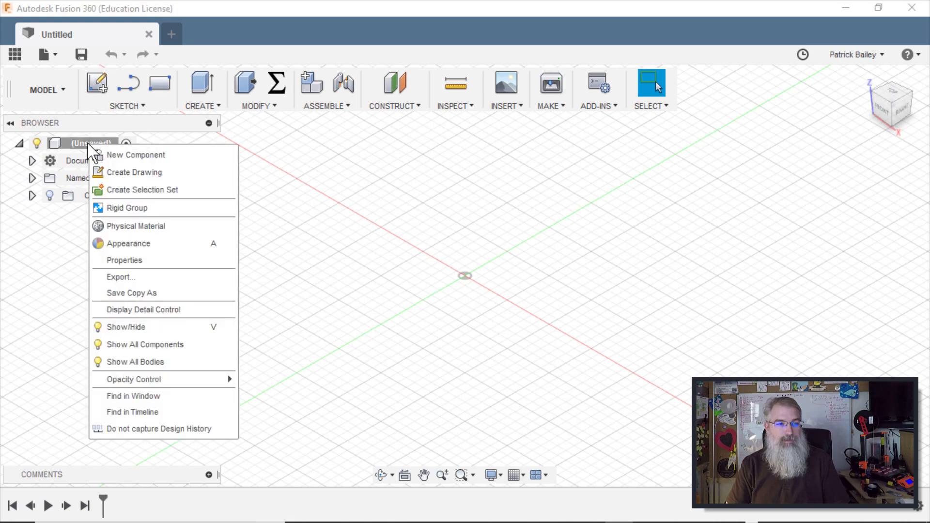
left_click(119, 154)
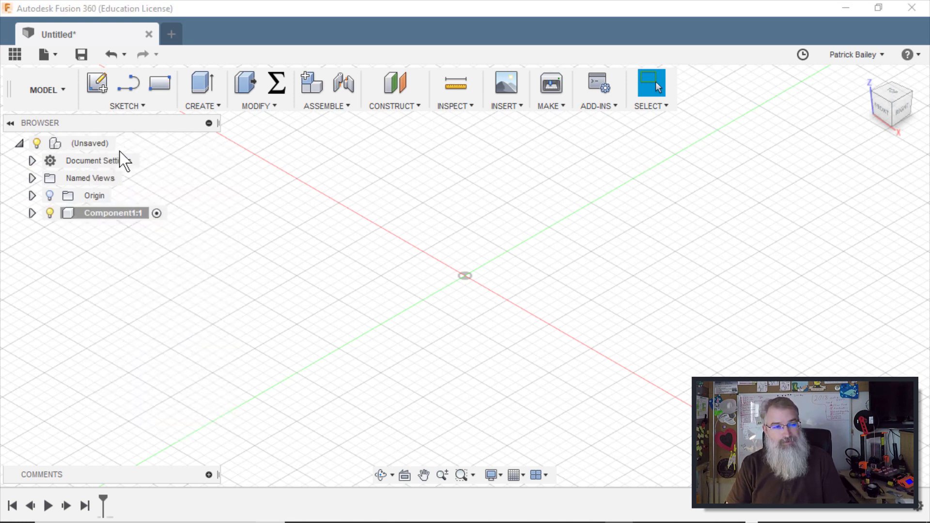
left_click(108, 215)
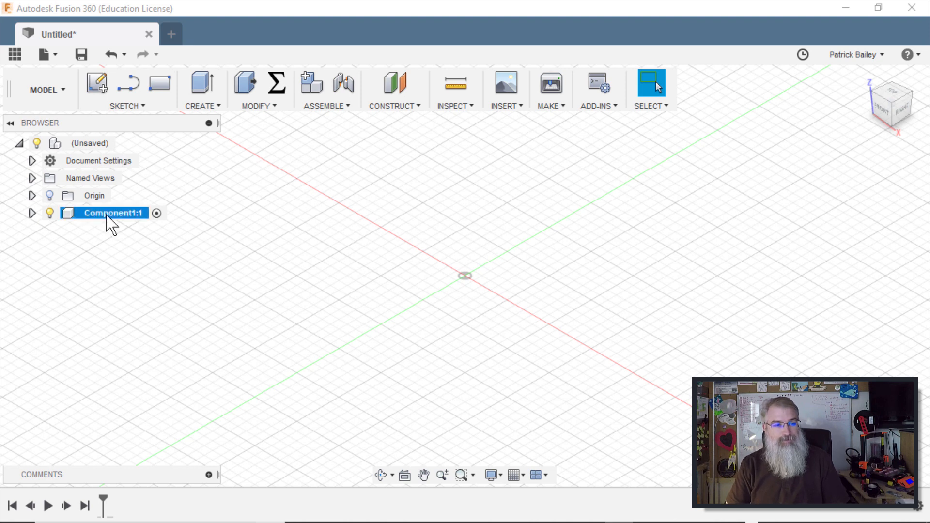
left_click(107, 215)
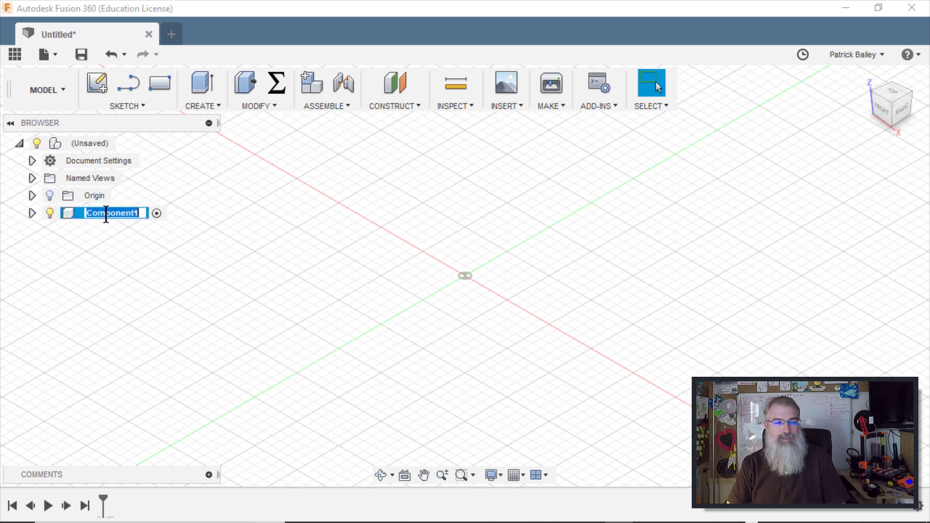
type("Key")
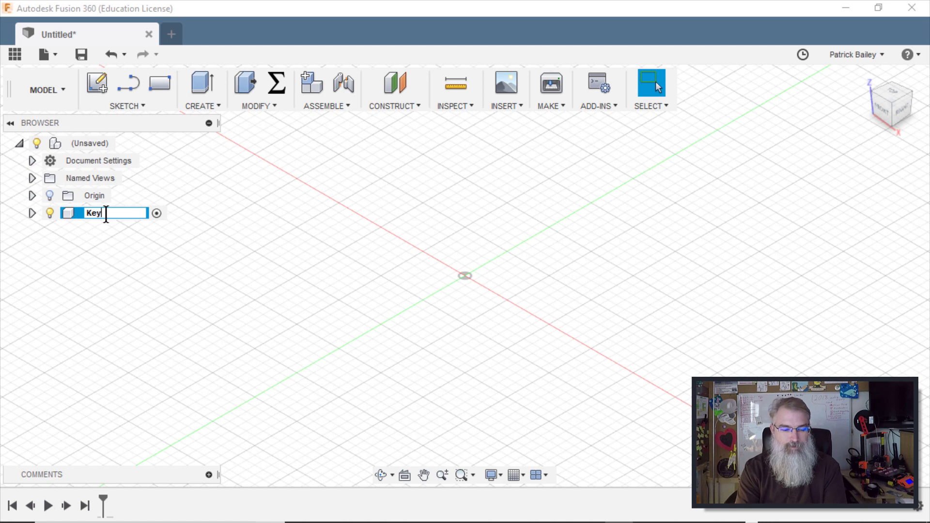
type("chain")
key("Return")
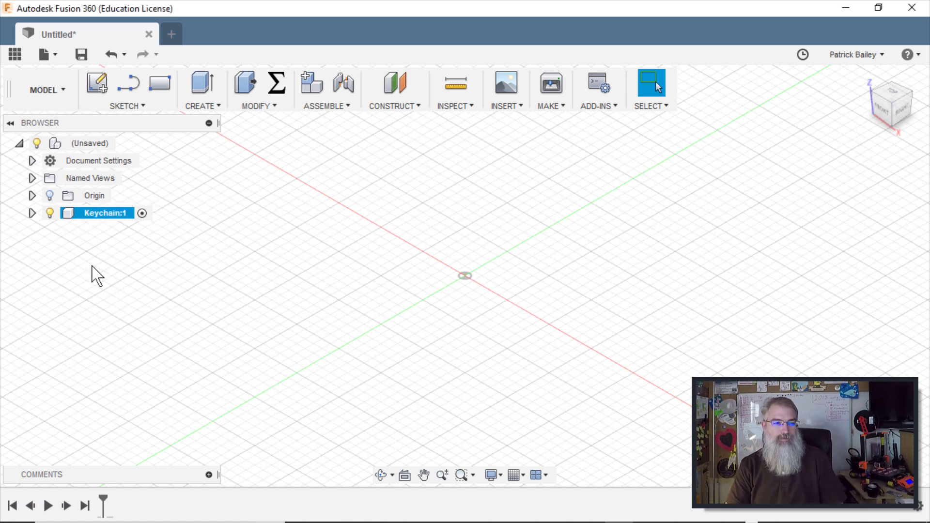
- Show the Keychain component's origin planes and create a sketch on its horizontal XY plane
left_click(32, 214)
left_click(32, 213)
left_click(32, 213)
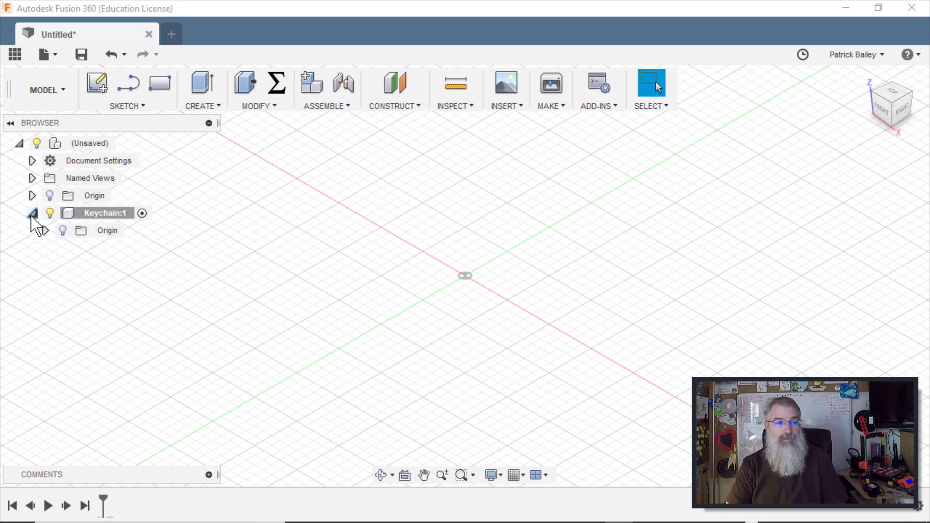
left_click(62, 231)
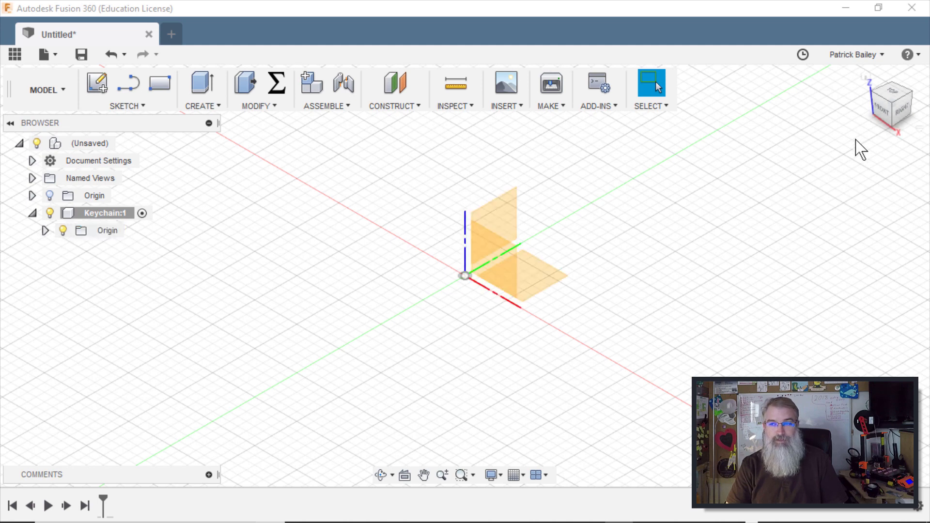
left_click_drag(894, 108, 872, 111)
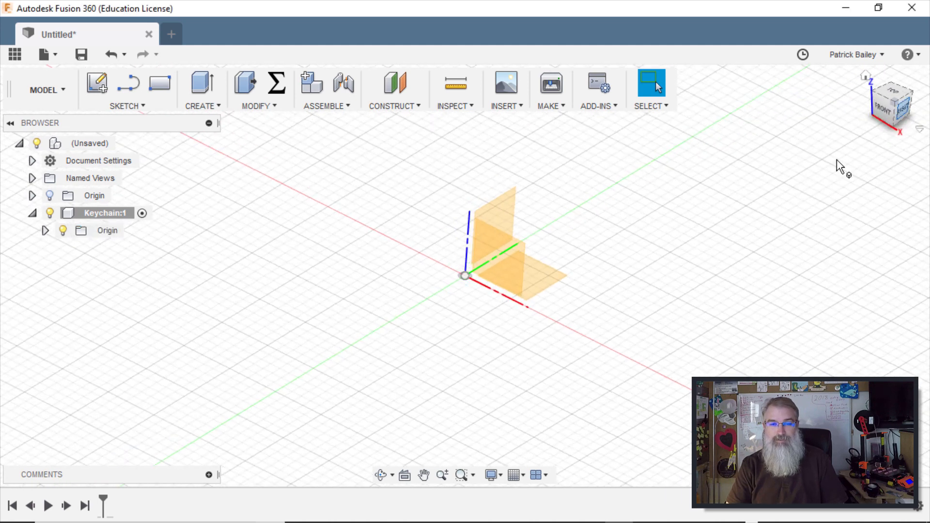
right_click(544, 289)
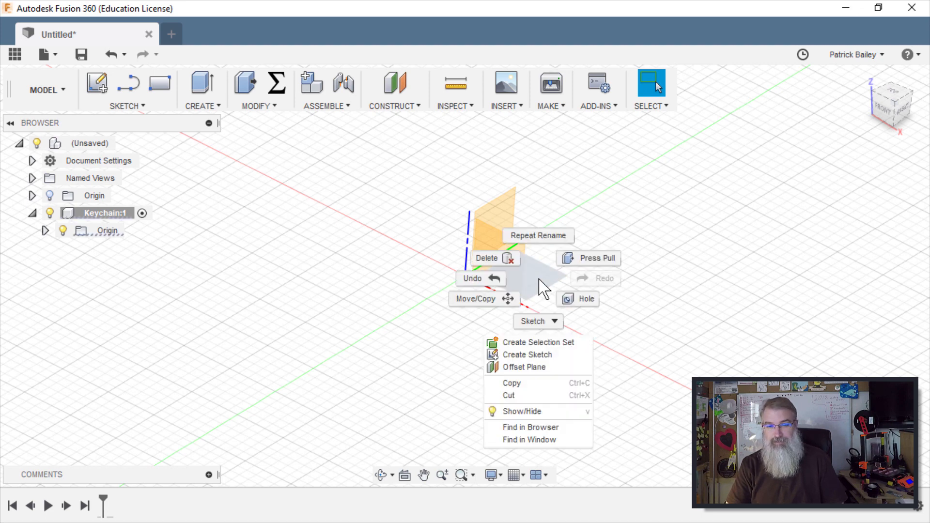
left_click(525, 355)
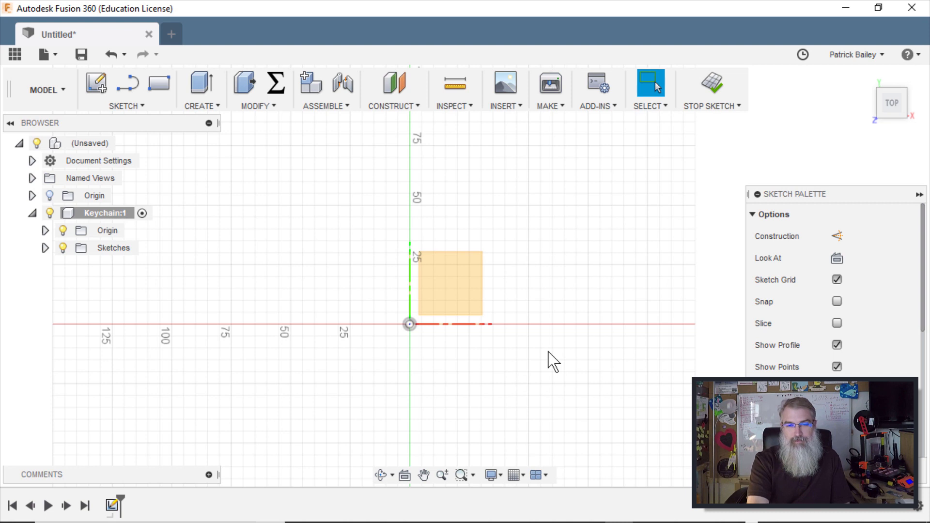
- Sketch a 2-point rectangle from the origin, 50 mm high and 35 mm wide
key("s")
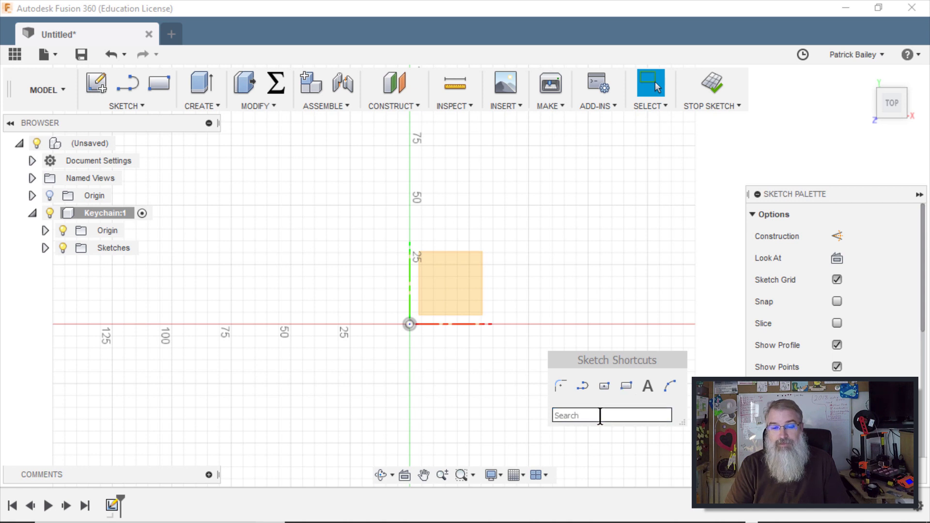
type("rec")
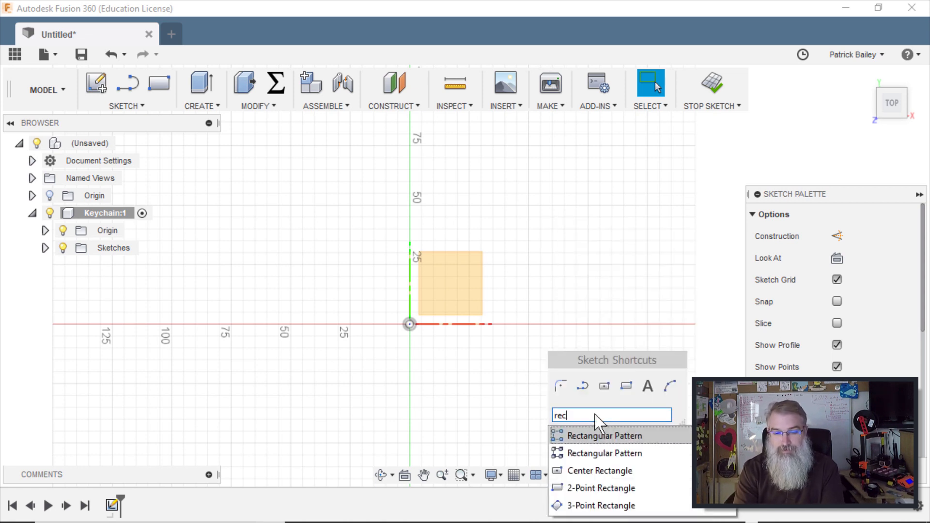
type("tan")
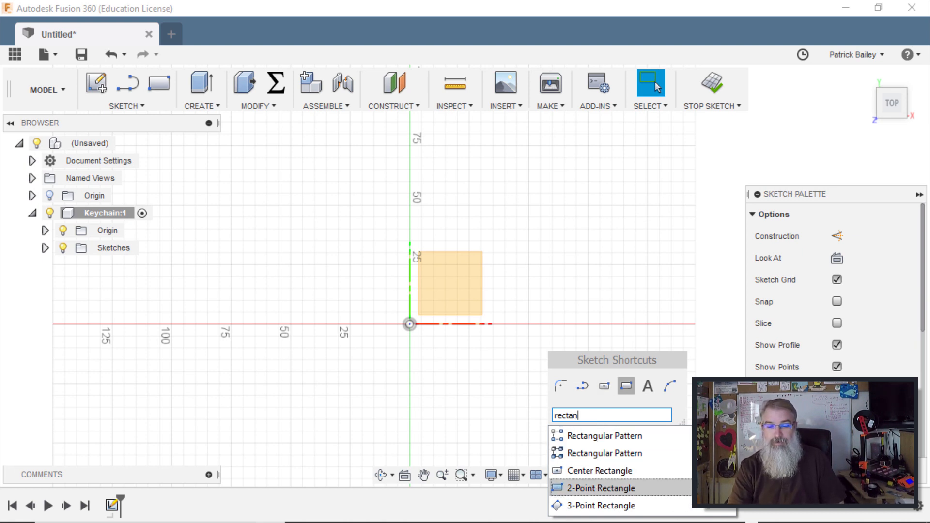
left_click(678, 490)
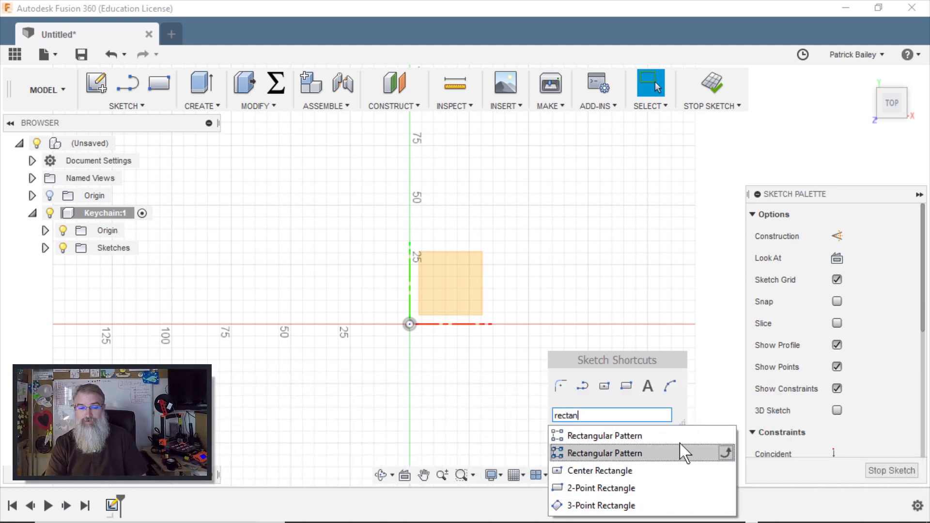
mouse_move(633, 460)
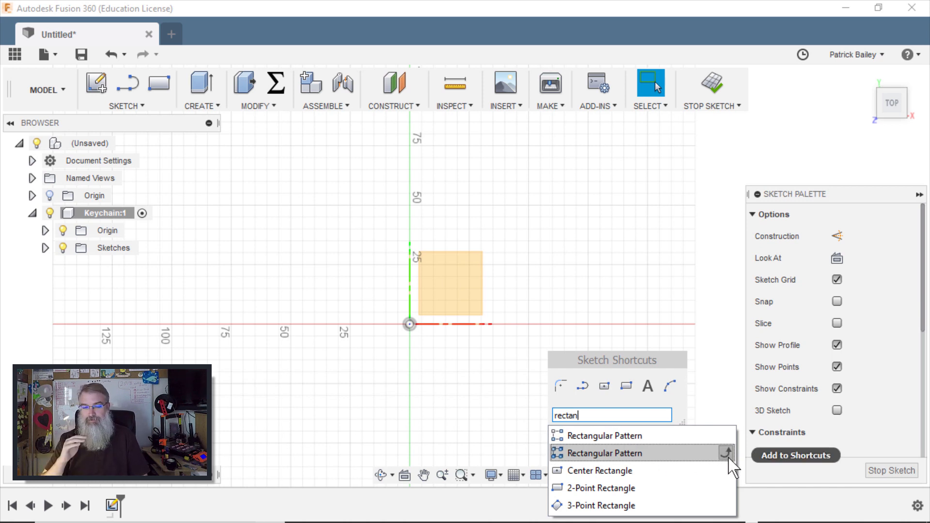
left_click(627, 387)
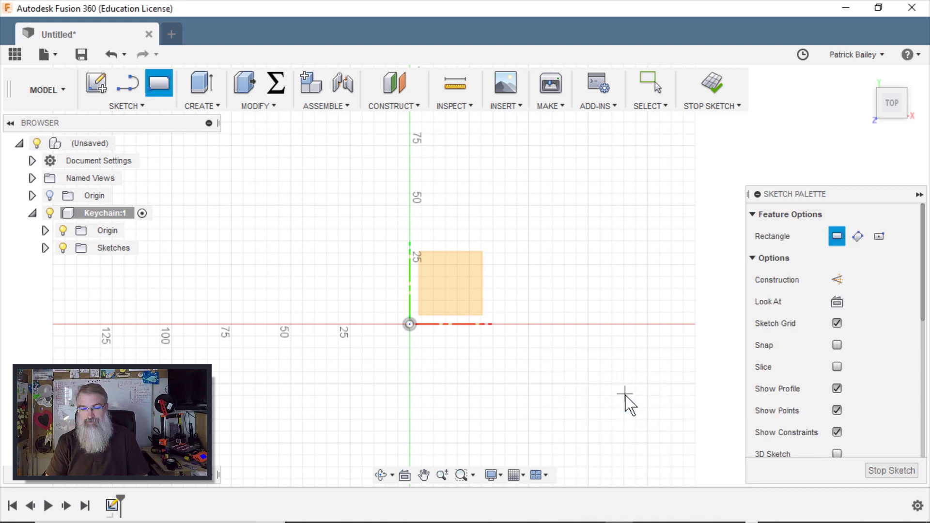
left_click(409, 324)
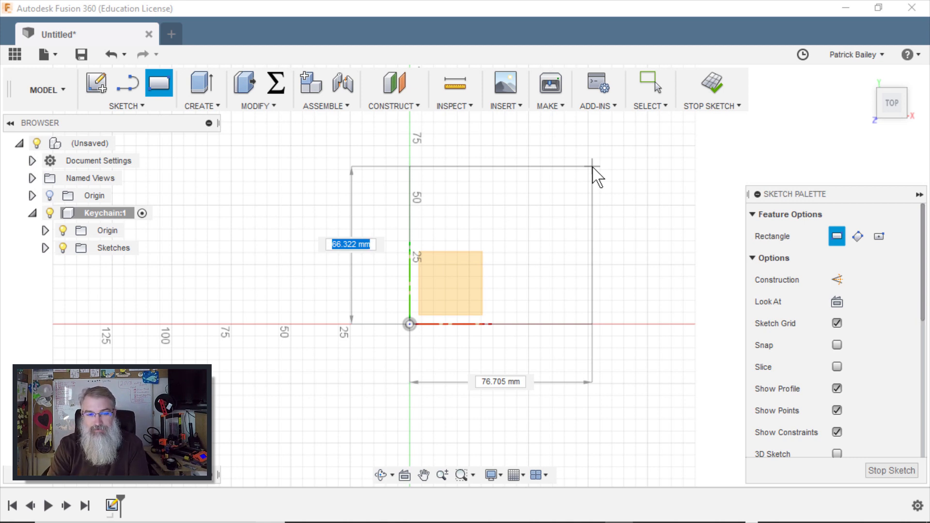
type("50")
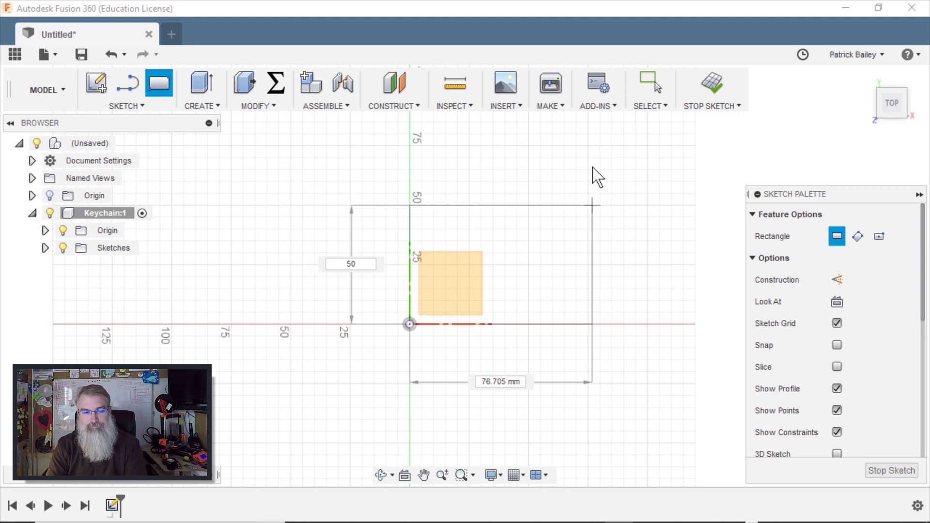
key("Tab")
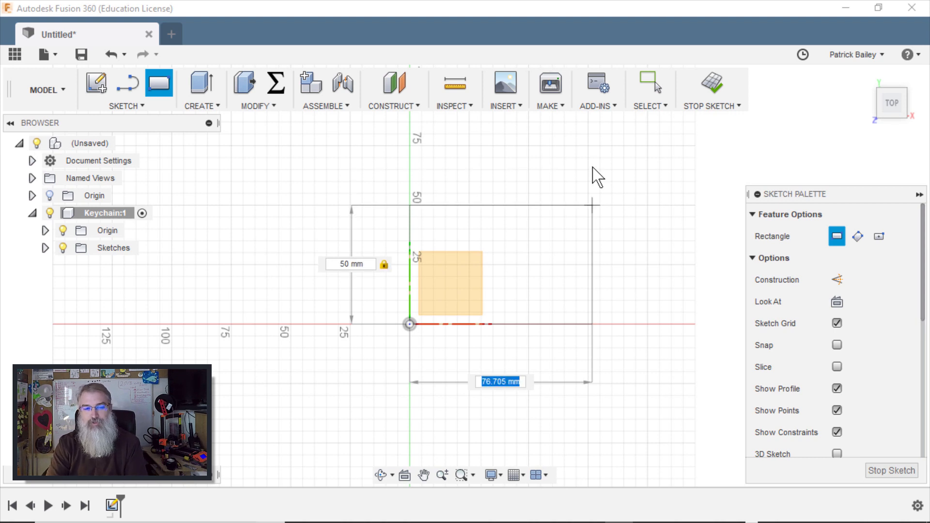
type("35")
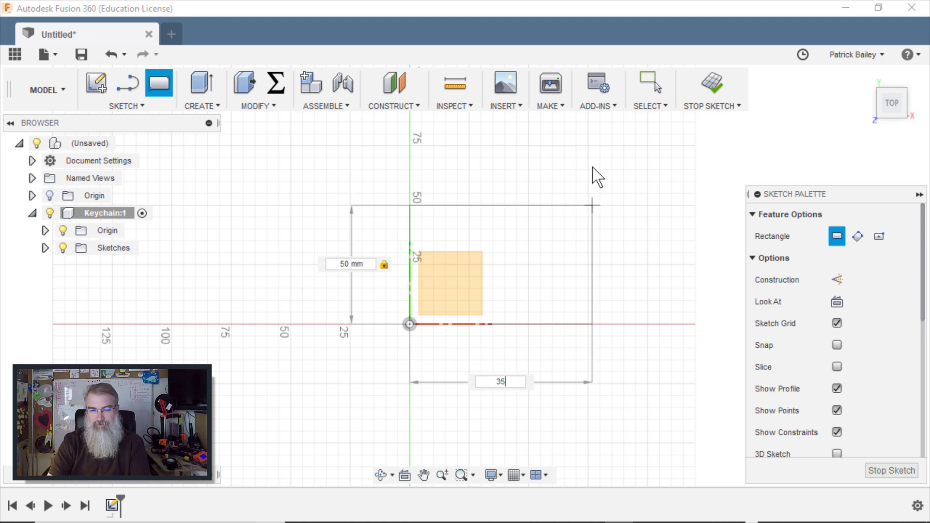
key("Return")
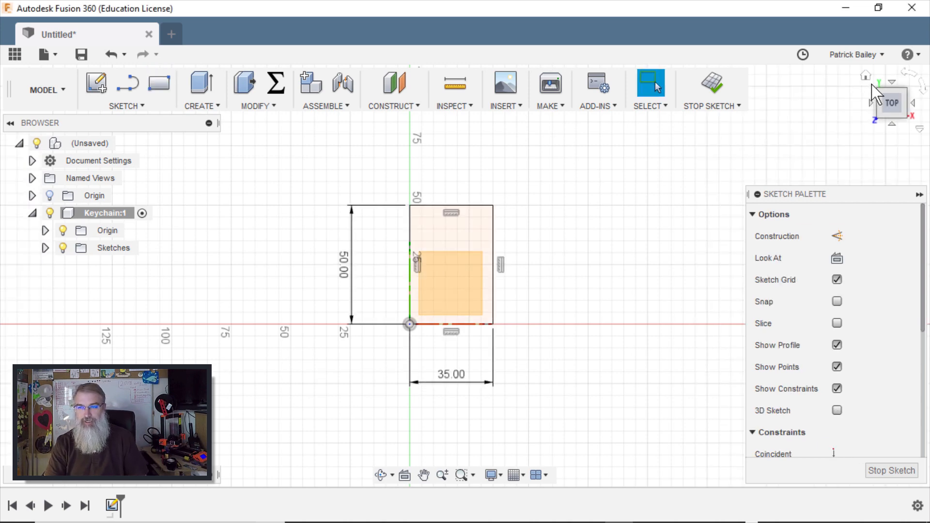
- Extrude the rectangle profile 5 mm upward as a new body
left_click(865, 76)
scroll(589, 183, "down", 3)
mouse_move(588, 183)
middle_mouse_down()
mouse_move(706, 167)
mouse_move(572, 218)
middle_mouse_up()
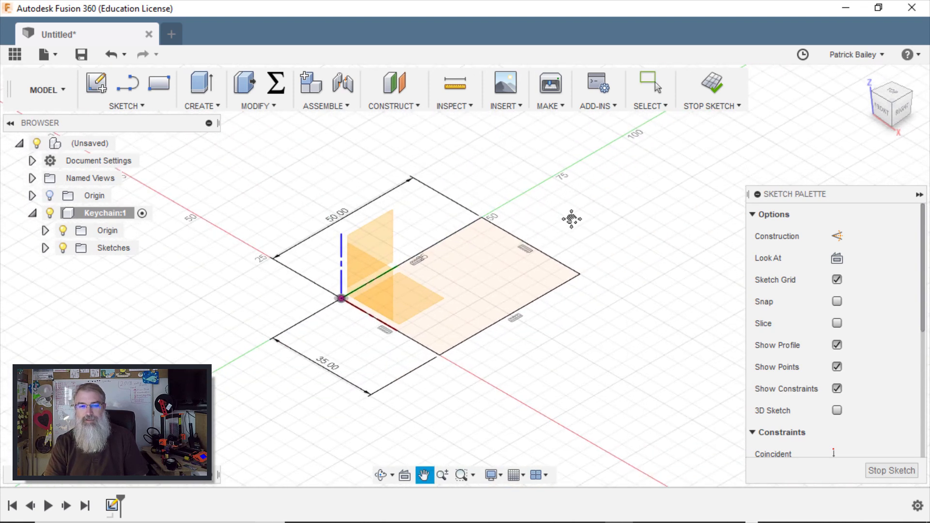
left_click(492, 309)
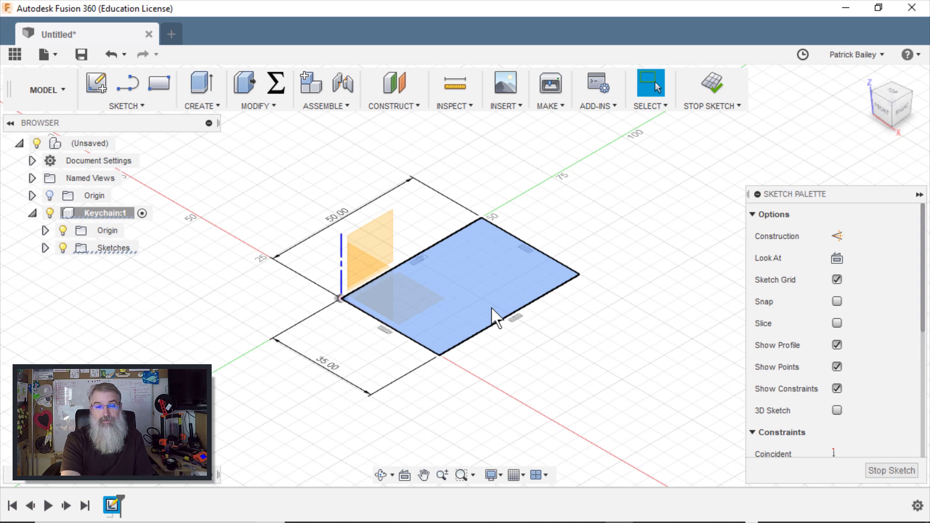
key("e")
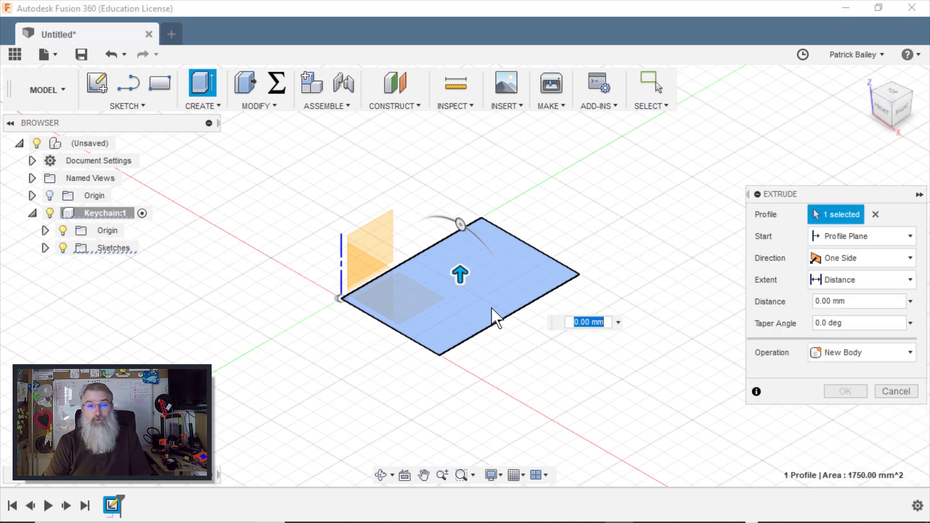
mouse_move(461, 275)
left_mouse_down()
mouse_move(461, 254)
mouse_move(462, 264)
left_mouse_up()
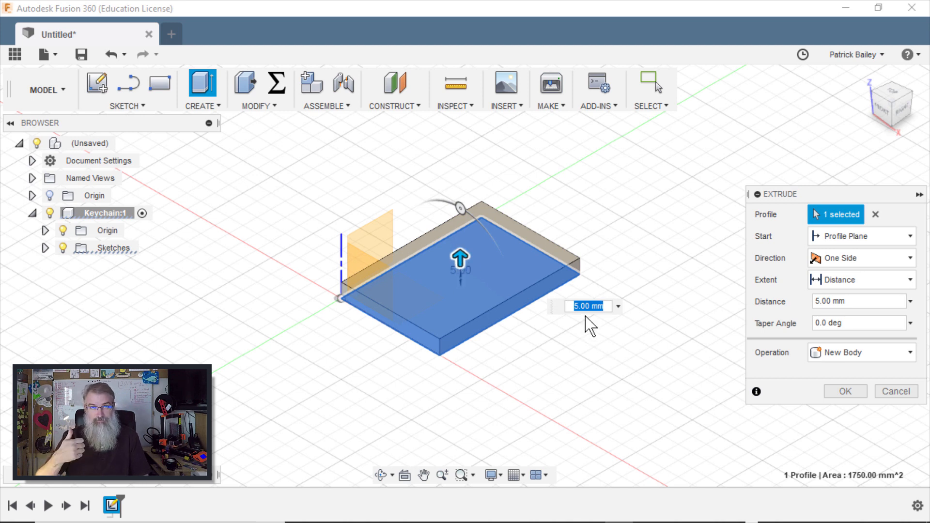
left_click(834, 395)
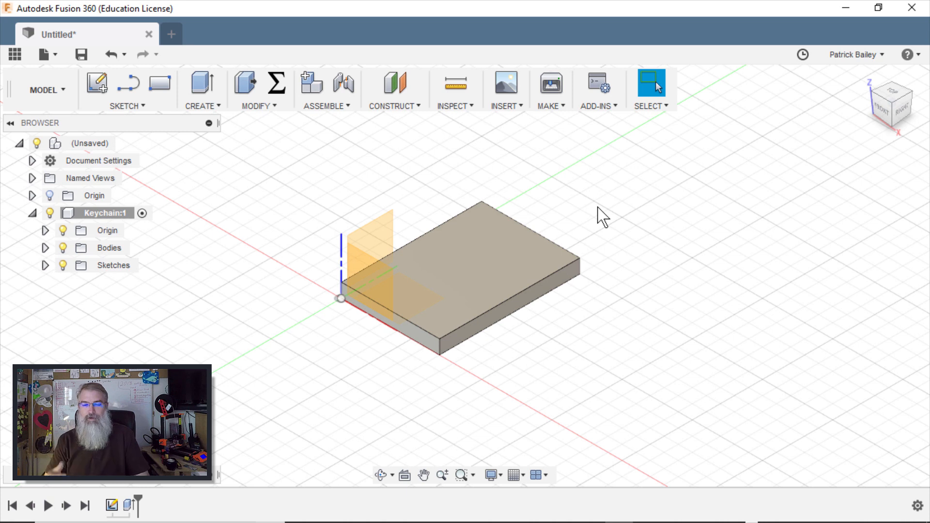
- Insert skully_paw_resized.png as an attached canvas on the block's top face
left_click(470, 268)
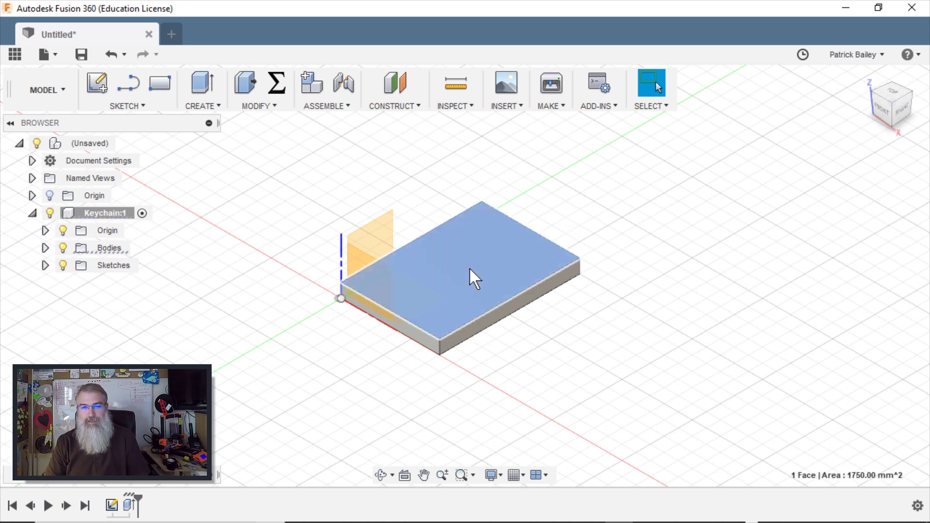
left_click(559, 107)
left_click(501, 105)
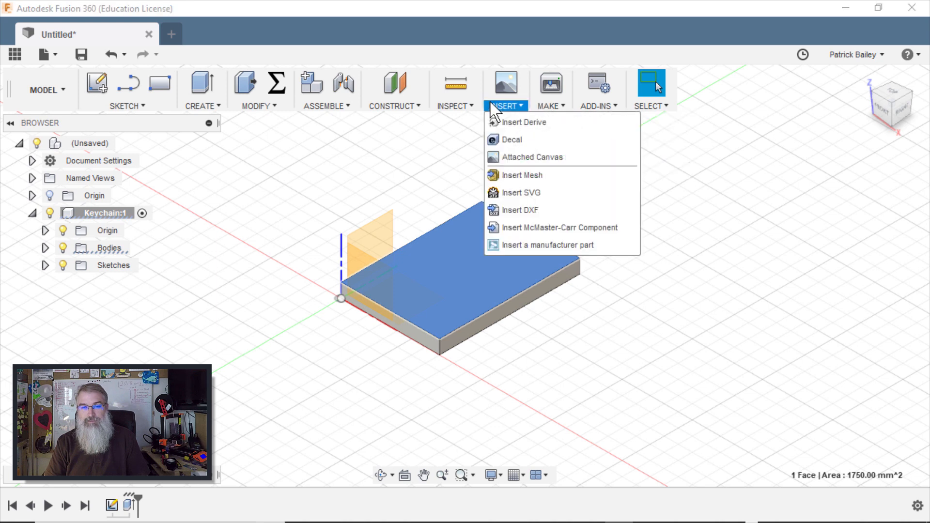
left_click(528, 157)
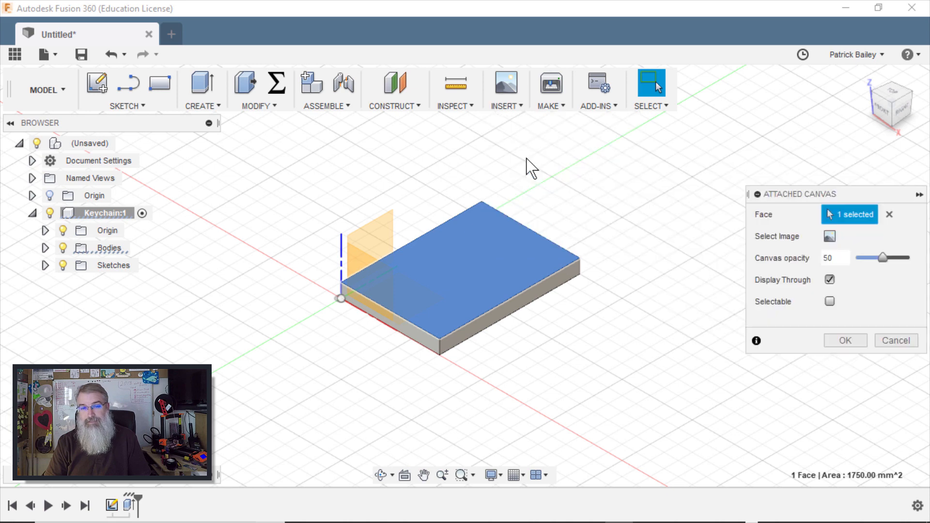
left_click(830, 237)
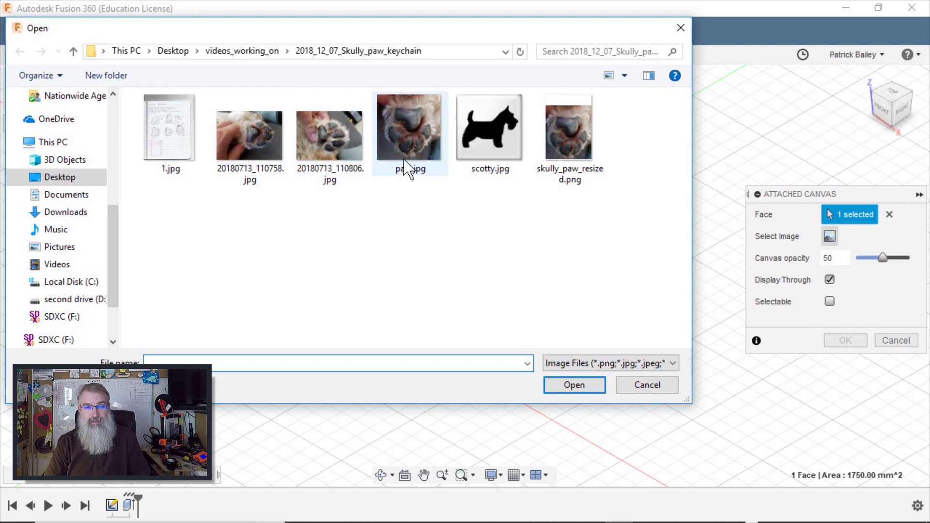
left_click(580, 138)
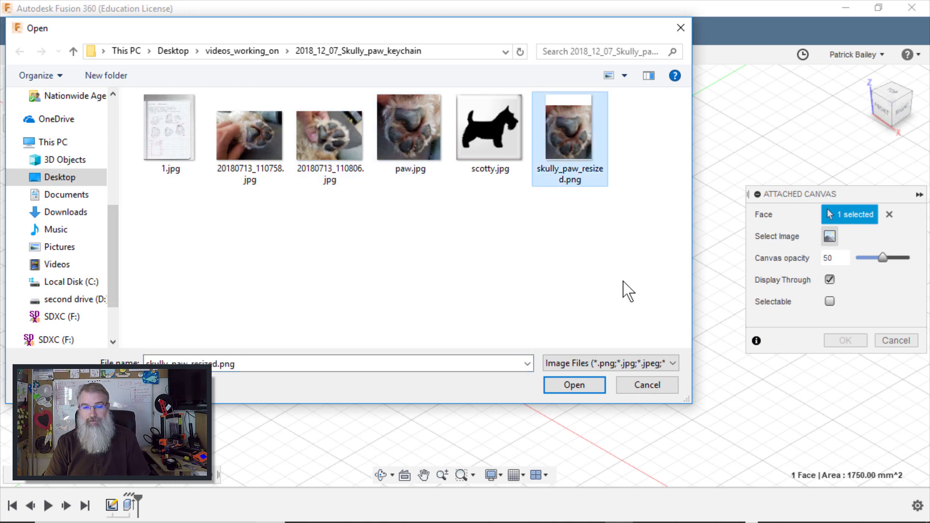
left_click(575, 385)
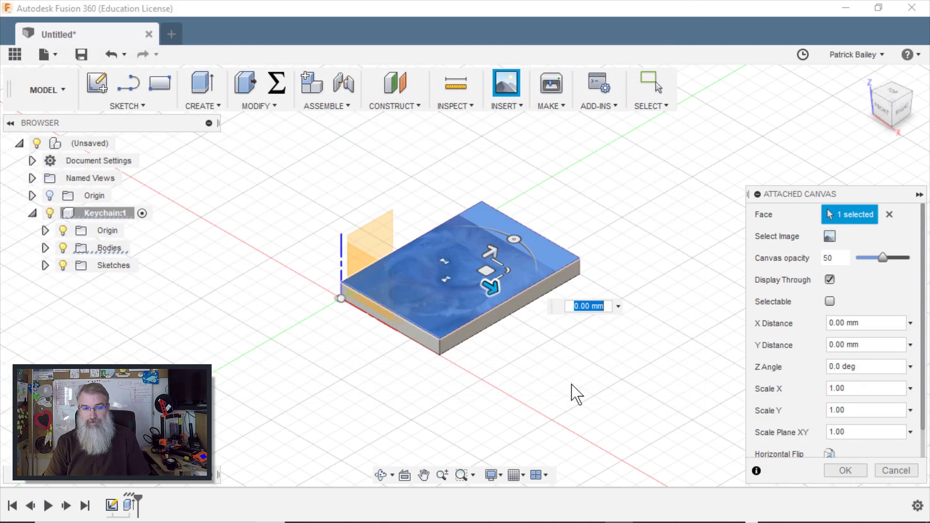
- Try scaling the paw canvas to 0.8 in X and Y while viewing it from above, and discard the canvas
scroll(538, 287, "up", 5)
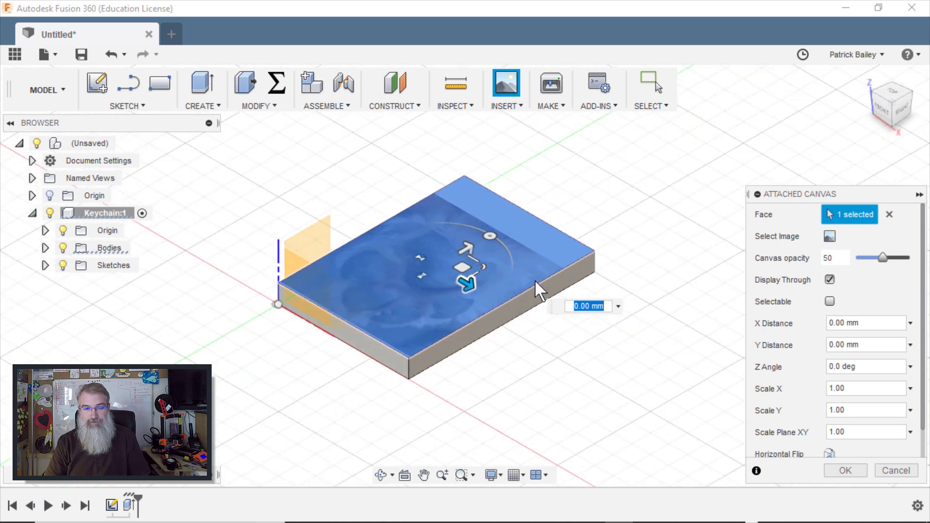
scroll(535, 281, "up", 1)
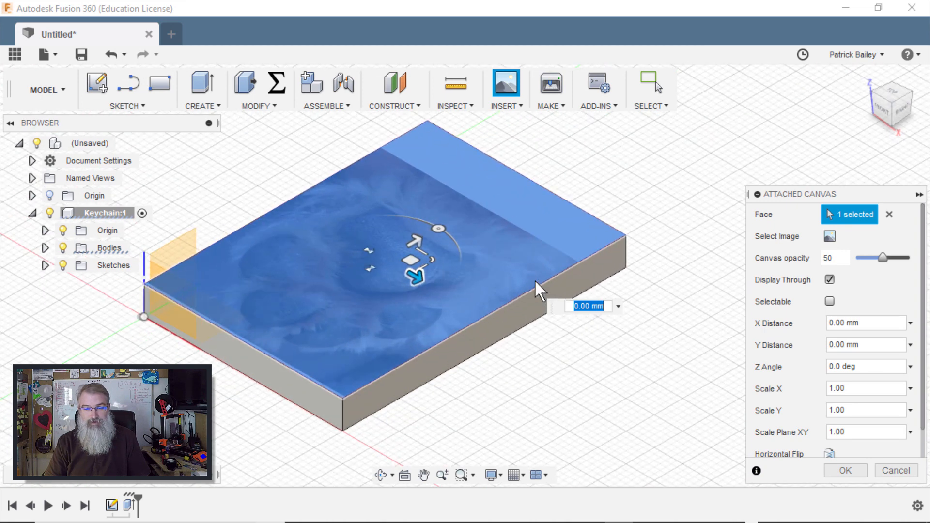
left_click(894, 99)
scroll(668, 199, "down", 1)
middle_click_drag(669, 199, 667, 168)
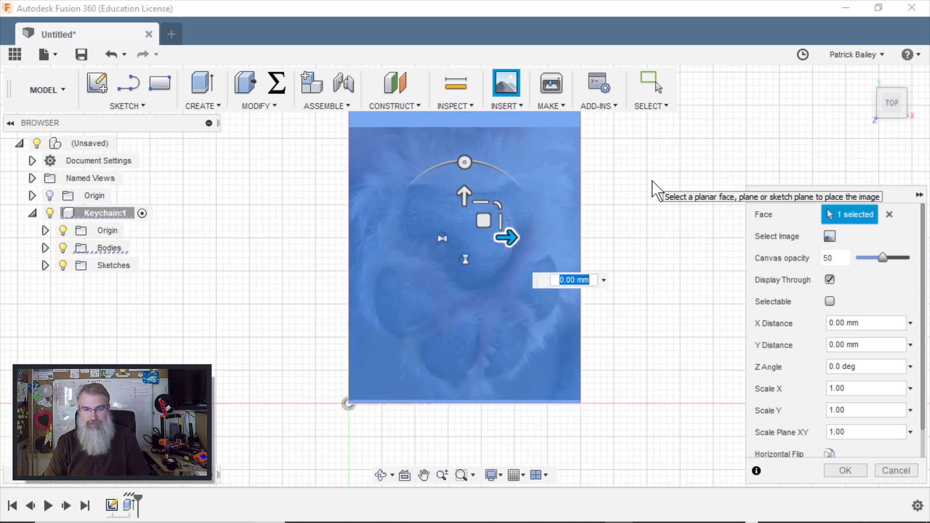
scroll(652, 181, "down", 1)
middle_click_drag(649, 193, 618, 220)
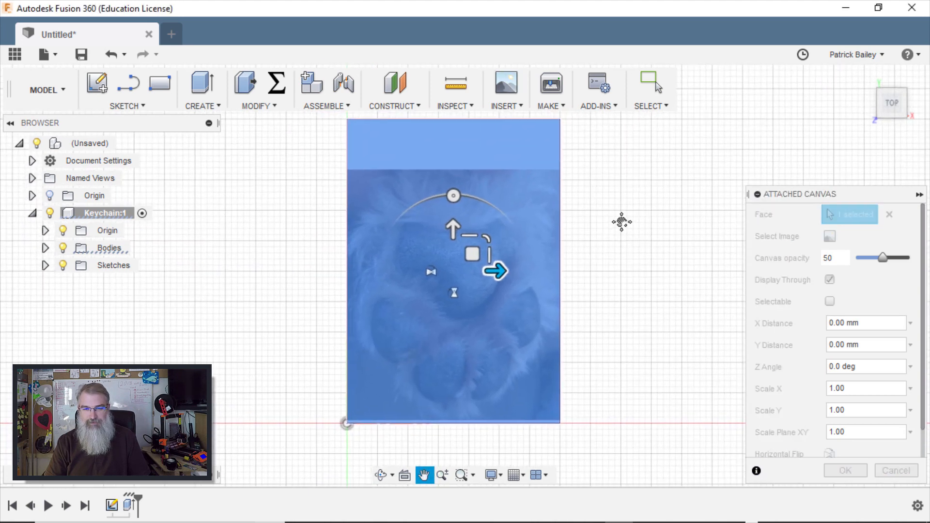
left_click(855, 388)
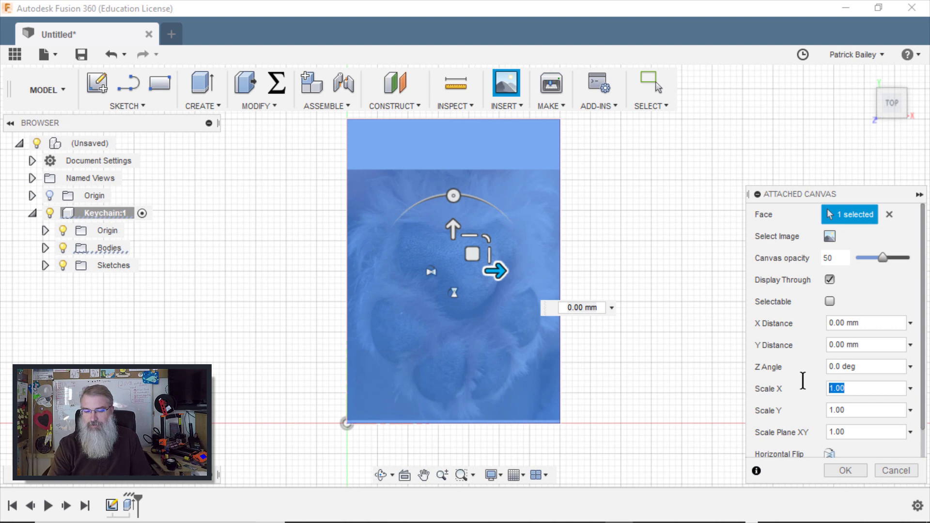
type(".8")
left_click(847, 410)
type(".8")
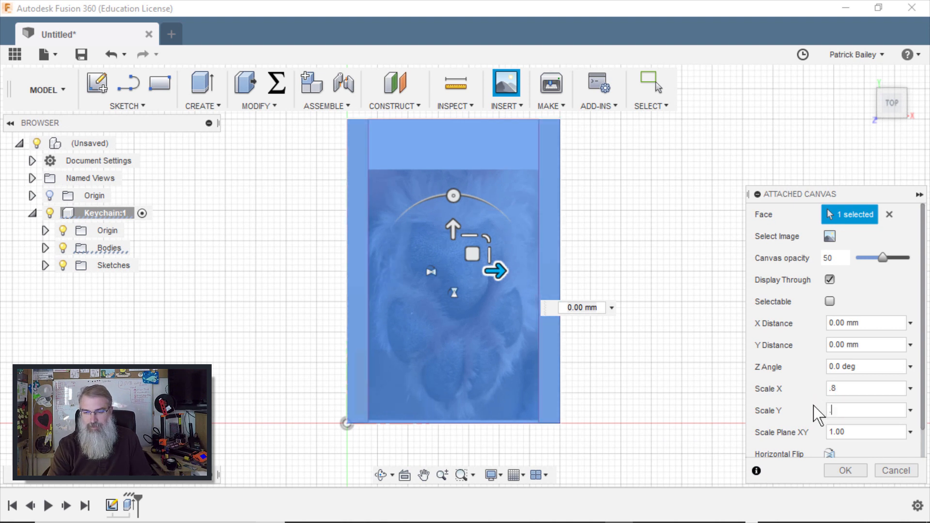
left_click(859, 436)
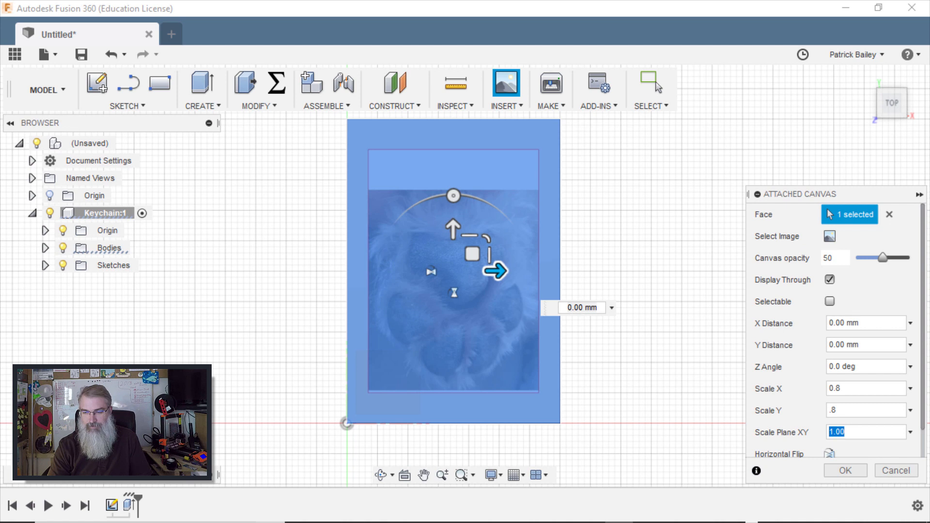
left_click(901, 473)
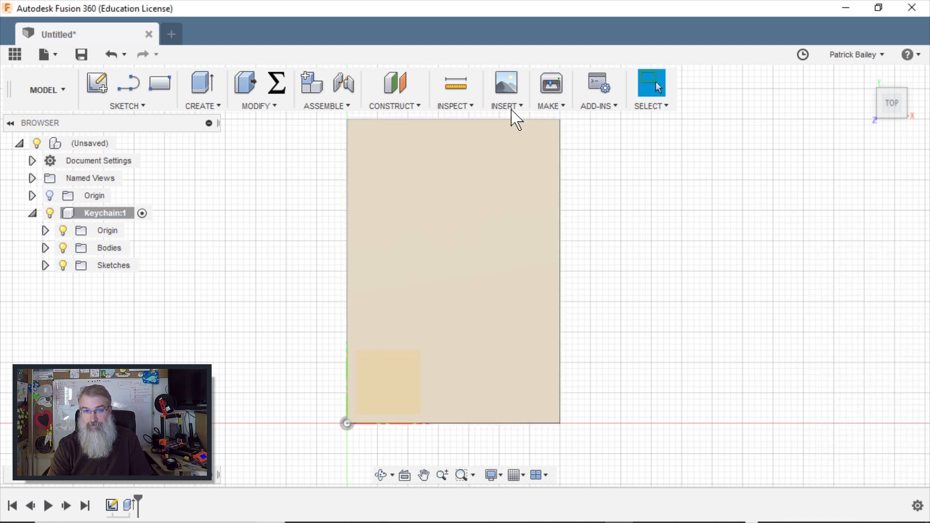
- Attach skully_paw_resized.png as a canvas on the block's top face, with the X and Y distances set to 0
left_click(476, 203)
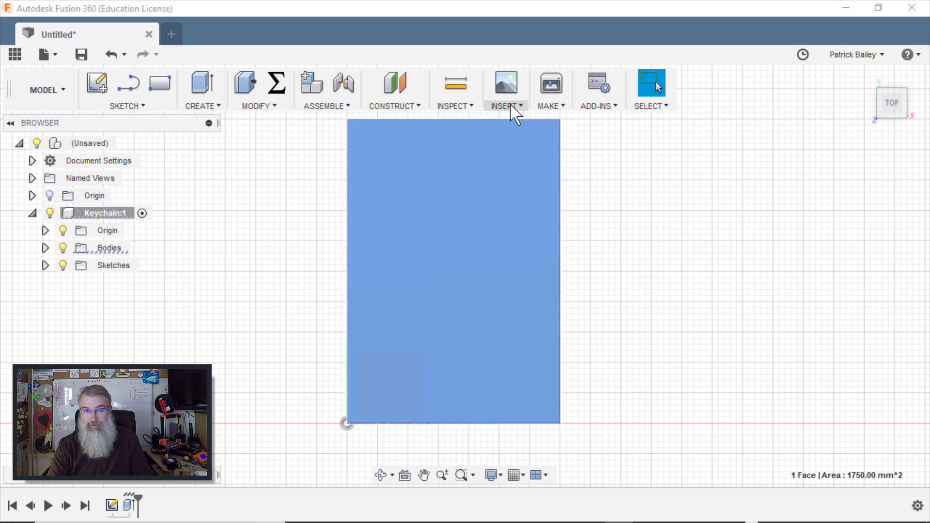
left_click(508, 107)
left_click(509, 157)
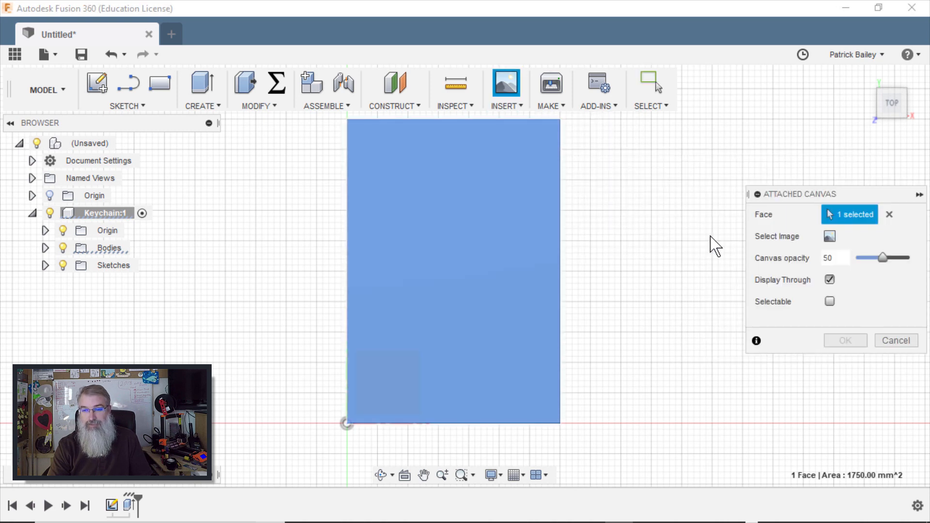
left_click(830, 236)
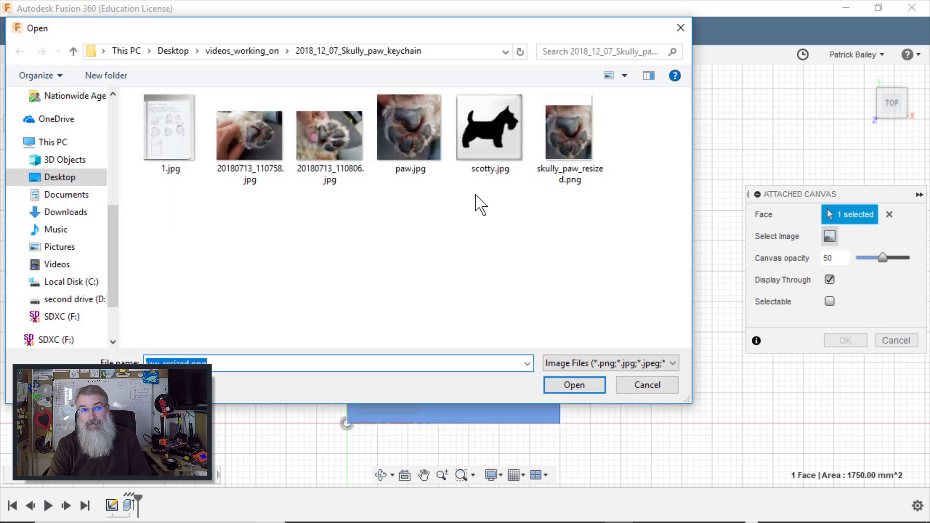
left_click(587, 143)
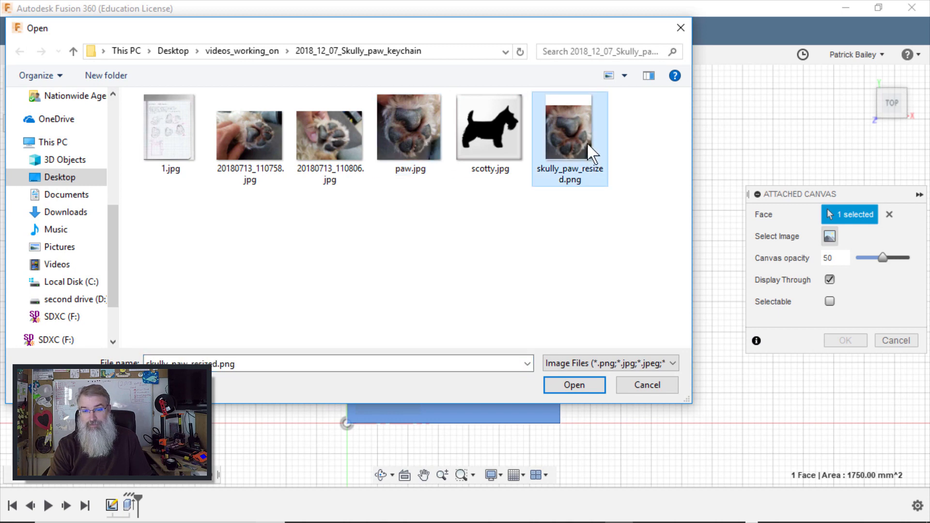
left_click(578, 387)
mouse_move(463, 241)
left_mouse_down()
mouse_move(467, 259)
mouse_move(450, 257)
mouse_move(473, 218)
mouse_move(558, 261)
mouse_move(473, 251)
left_mouse_up()
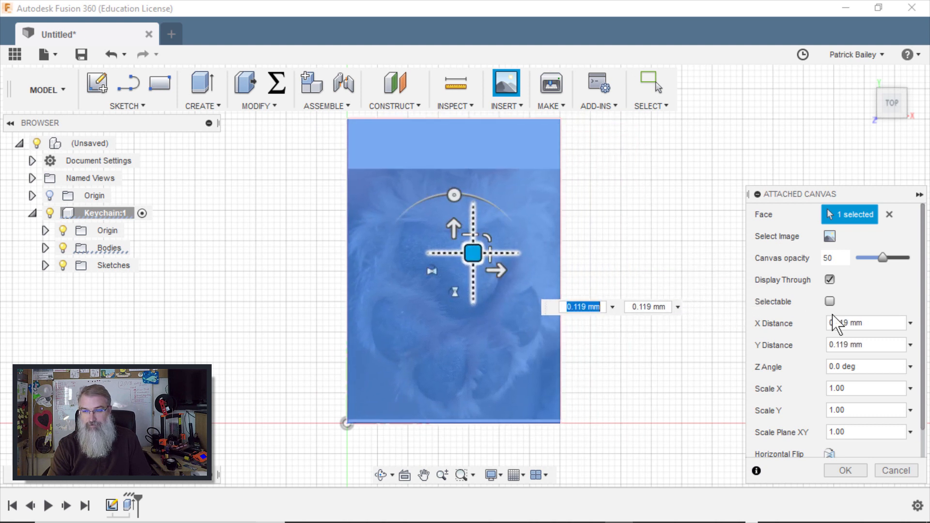
left_click_drag(878, 322, 819, 329)
type("0")
key("Tab")
type("0")
left_click(845, 471)
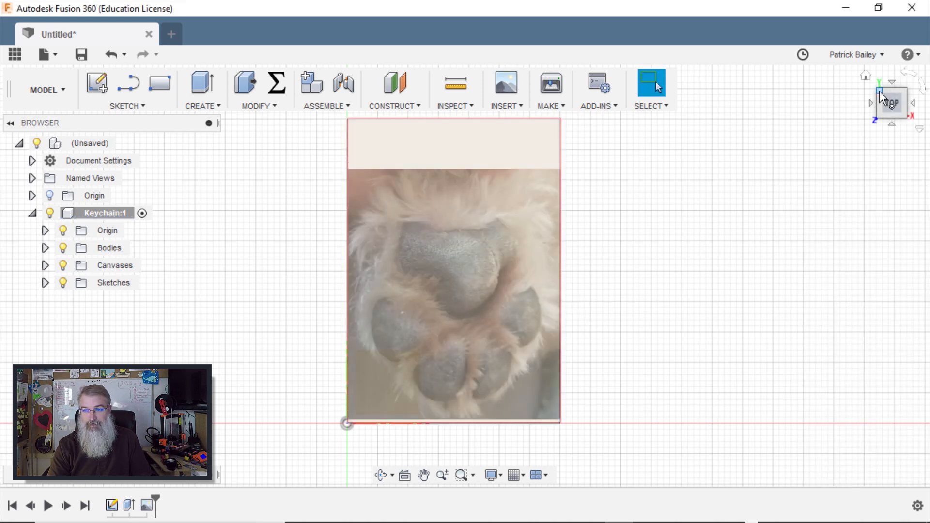
left_click(867, 76)
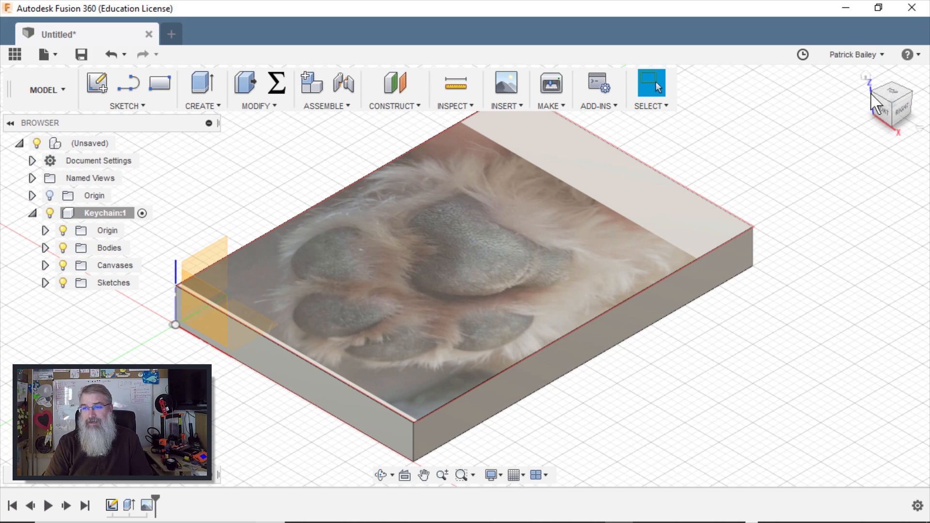
left_click(892, 96)
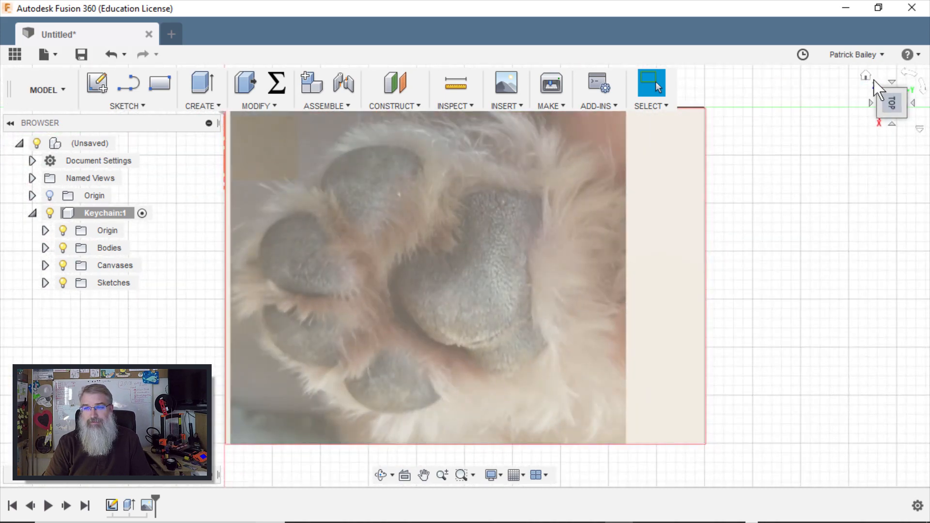
left_click(867, 77)
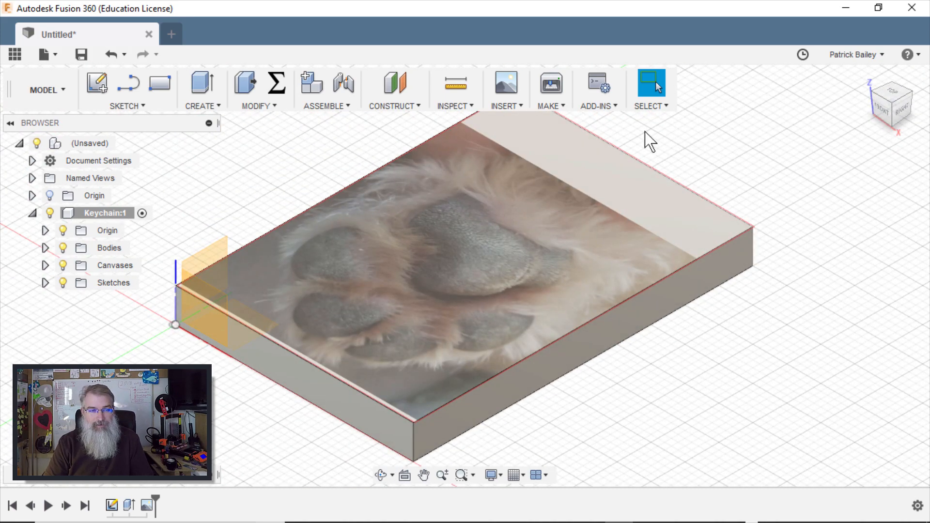
- Undo the accidental move of the block and create a sketch on its top face
left_click_drag(615, 185, 621, 191)
left_click(621, 190)
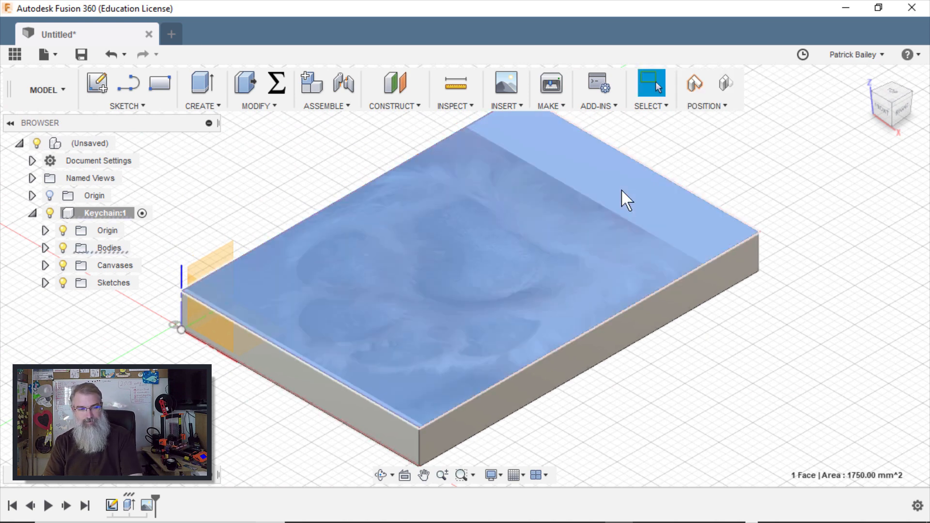
key("ctrl+z")
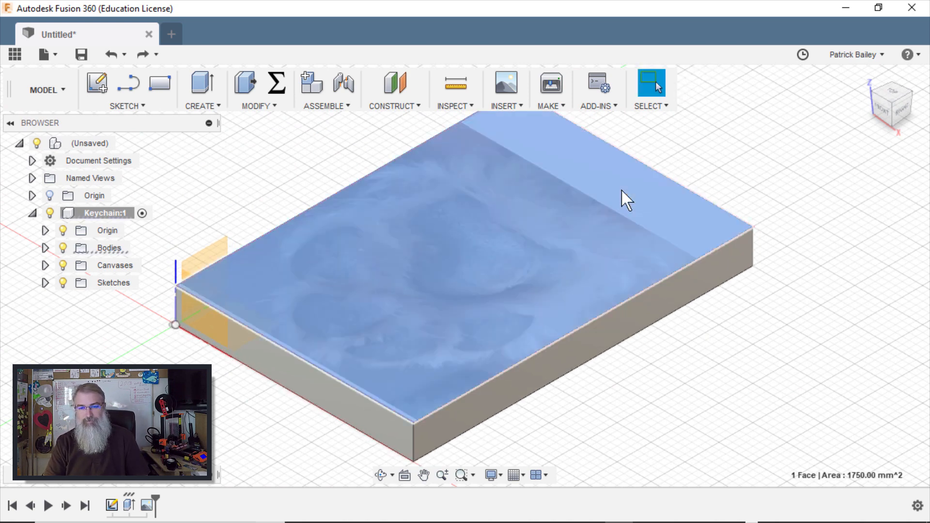
right_click(621, 189)
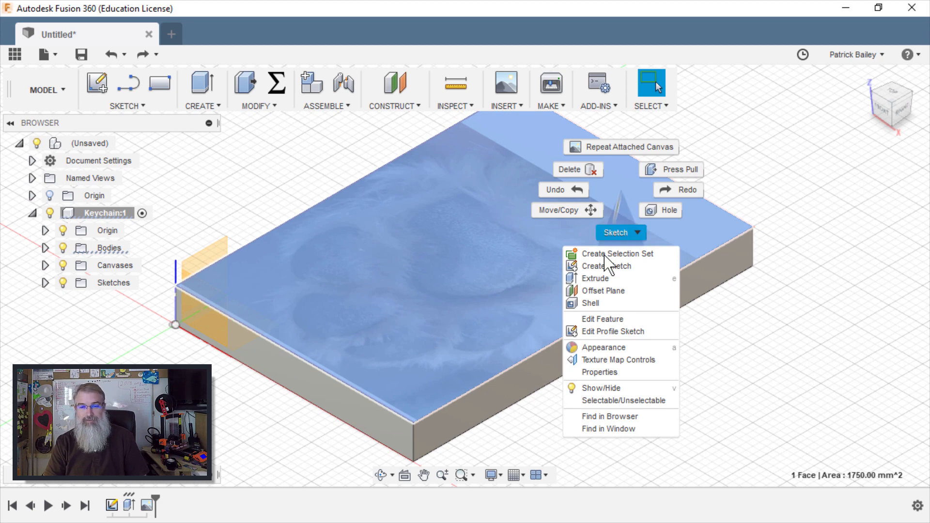
left_click(600, 268)
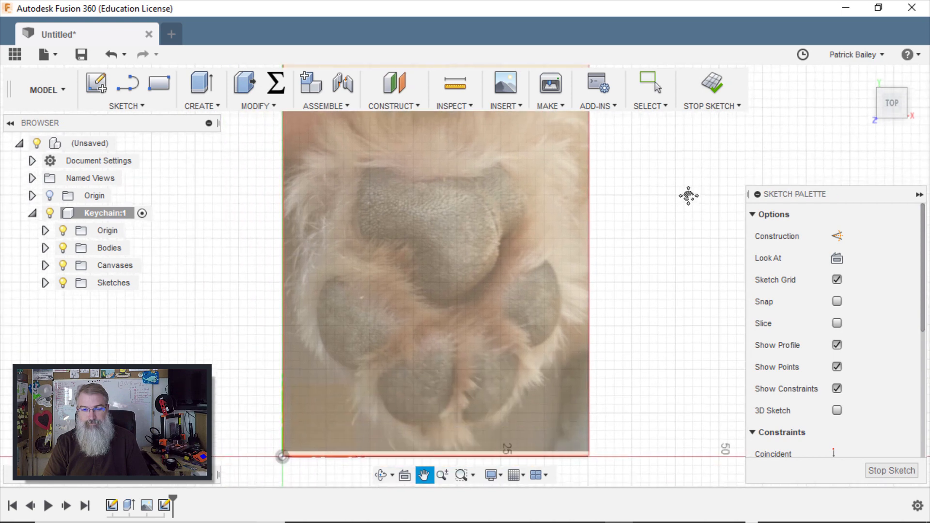
- Start tracing the large main pad with connected lines, from its upper-left corner down to the dip in its upper edge
scroll(365, 367, "down", 2)
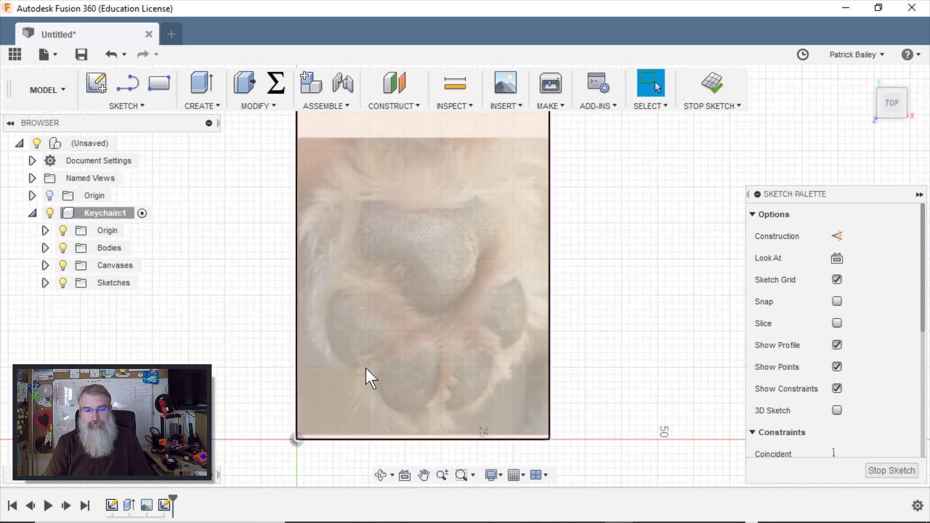
scroll(365, 367, "up", 3)
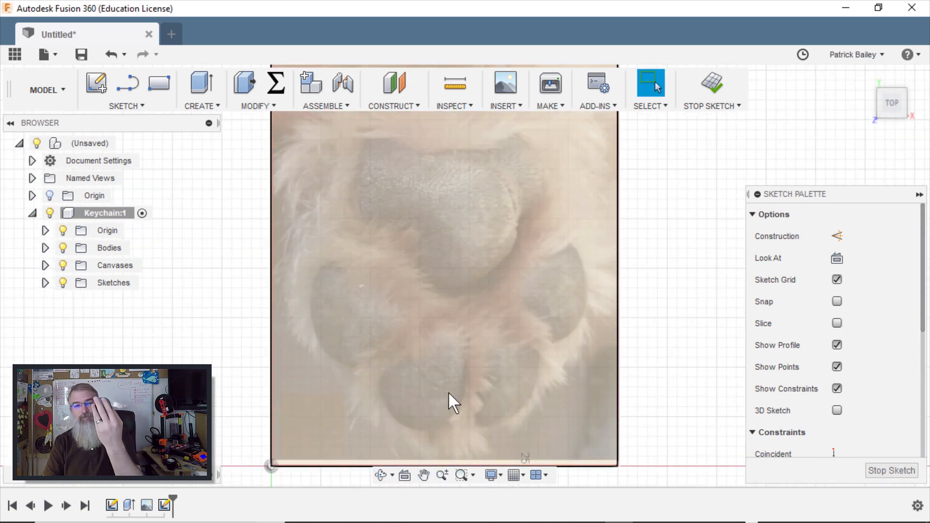
scroll(366, 288, "up", 4)
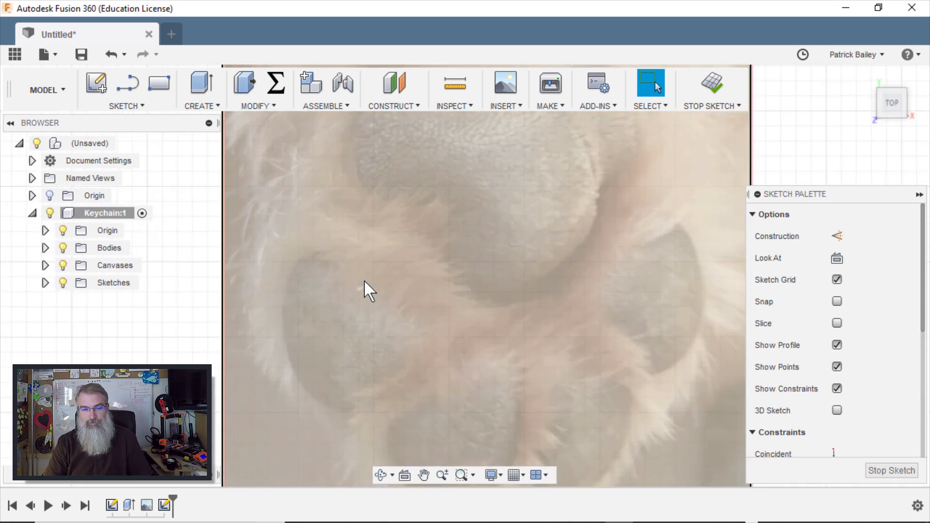
scroll(411, 243, "down", 2)
middle_click_drag(477, 210, 403, 297)
scroll(402, 293, "up", 2)
middle_click_drag(436, 228, 422, 277)
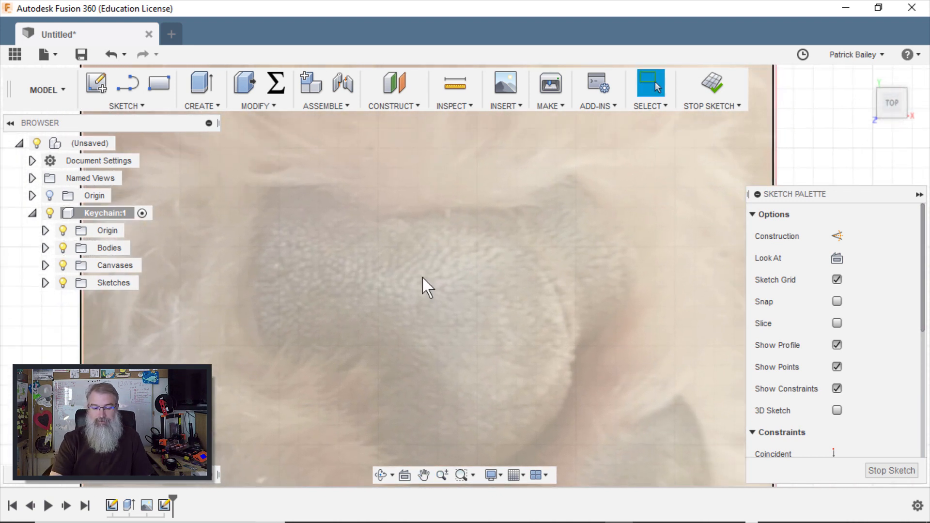
key("s")
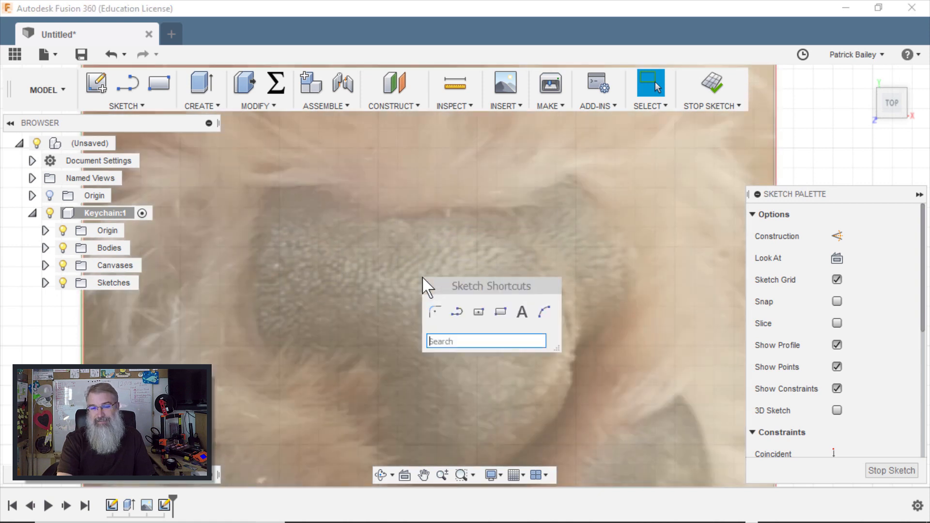
left_click(455, 306)
left_click(321, 222)
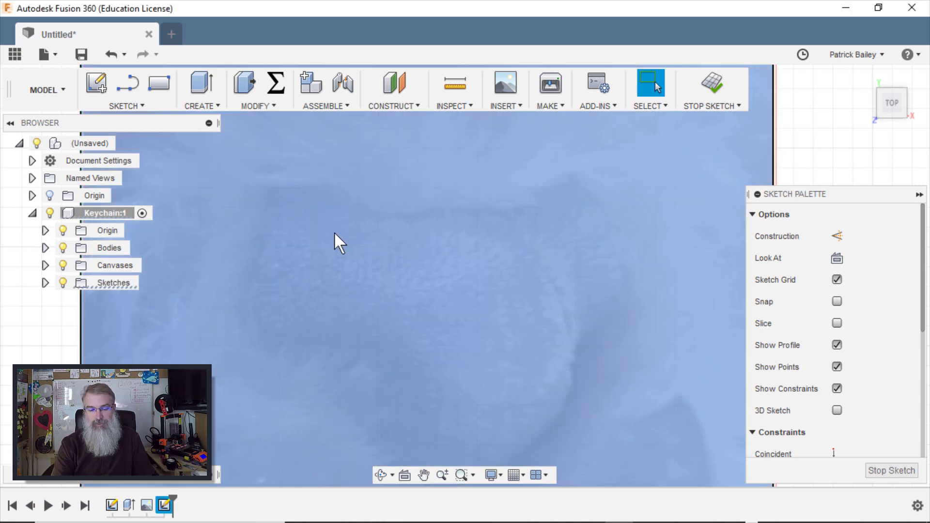
key("l")
scroll(283, 218, "up", 2)
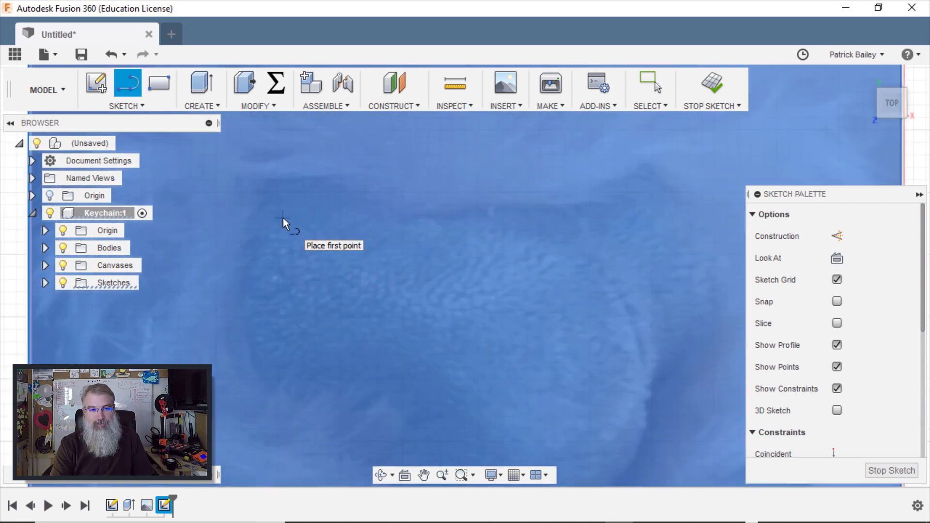
left_click(267, 180)
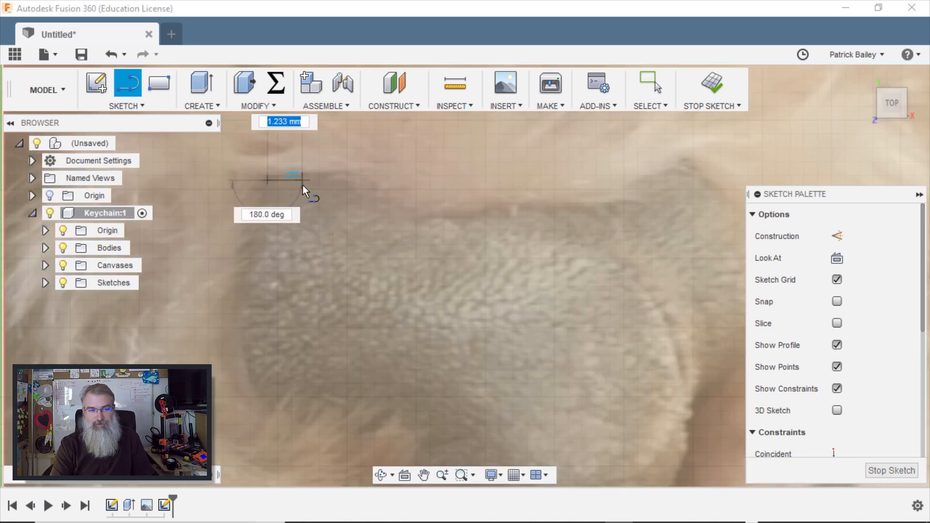
left_click(305, 181)
scroll(336, 190, "down", 2)
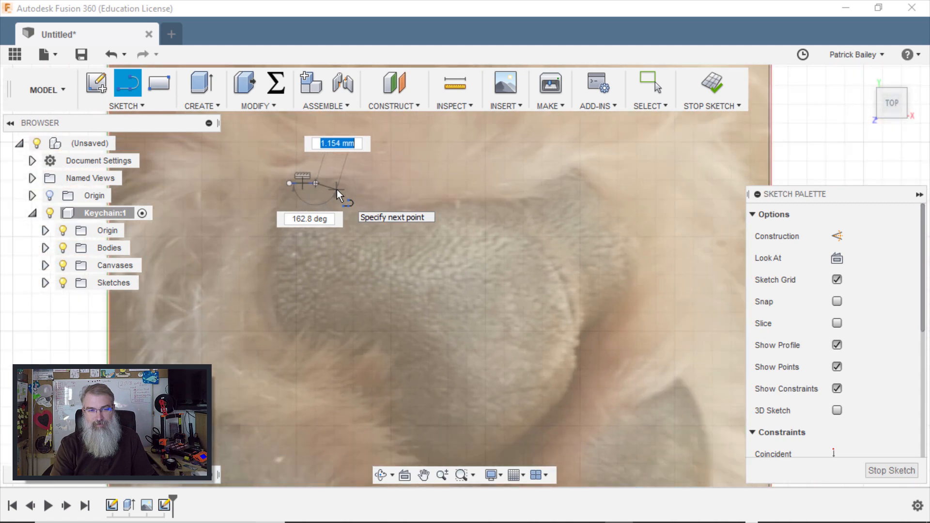
scroll(337, 190, "up", 2)
left_click(347, 194)
left_click(379, 213)
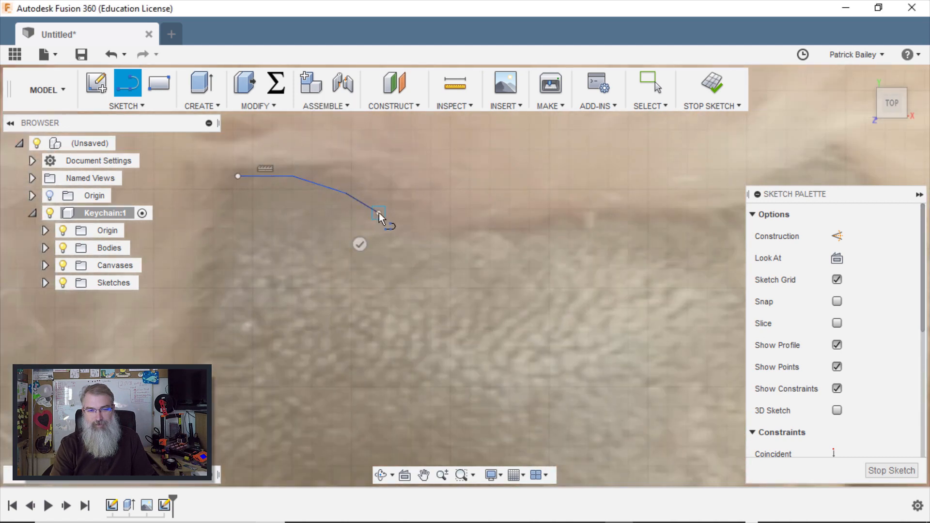
left_click(429, 229)
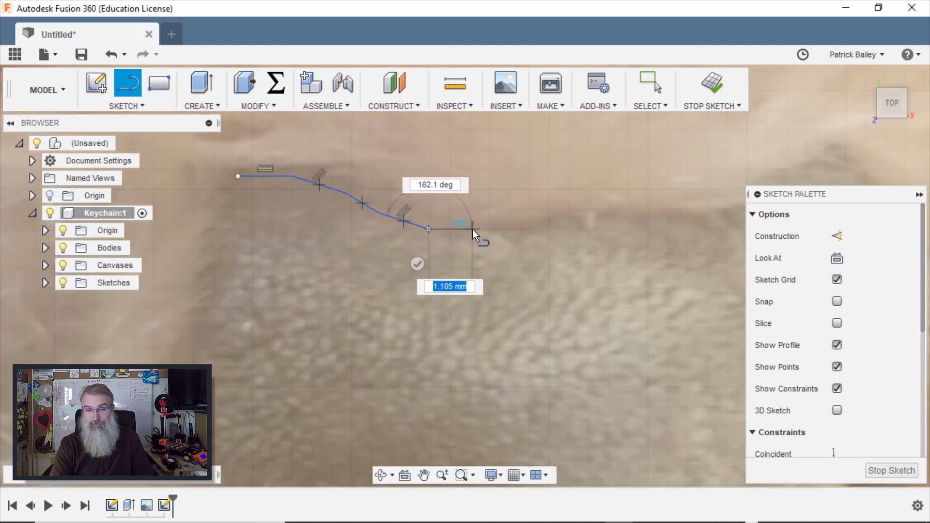
- Continue the line chain along the main pad's upper edge and over its upper-right corner
left_click(473, 230)
left_click(513, 230)
left_click(571, 214)
left_click(625, 213)
left_click(692, 213)
middle_click_drag(691, 214, 345, 278)
left_click(372, 267)
left_click(408, 246)
left_click(463, 222)
left_click(493, 237)
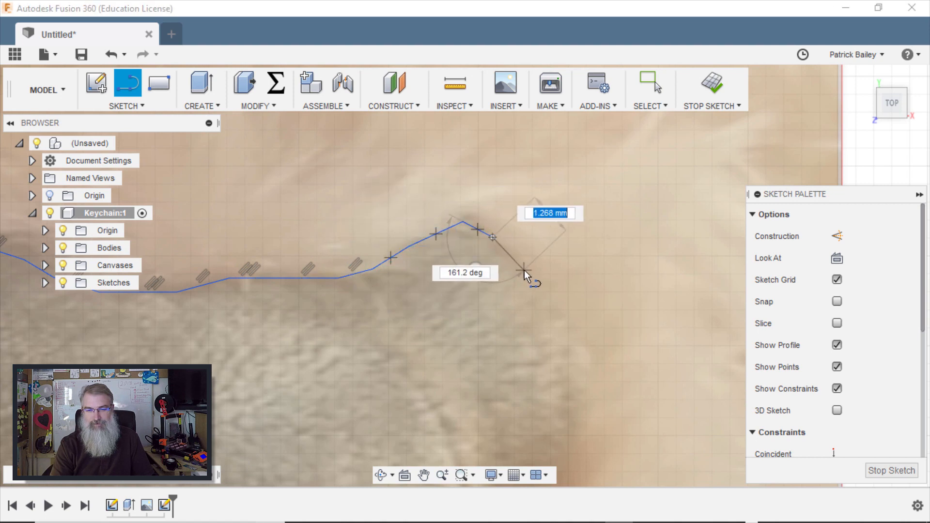
- Trace the main pad's right lobe with line segments, down and inward to the notch beneath it
left_click(556, 314)
middle_click_drag(557, 315, 527, 160)
left_click(547, 214)
left_click(546, 269)
left_click(530, 308)
left_click(499, 346)
middle_click_drag(499, 347, 566, 200)
left_click(521, 236)
scroll(508, 255, "down", 1)
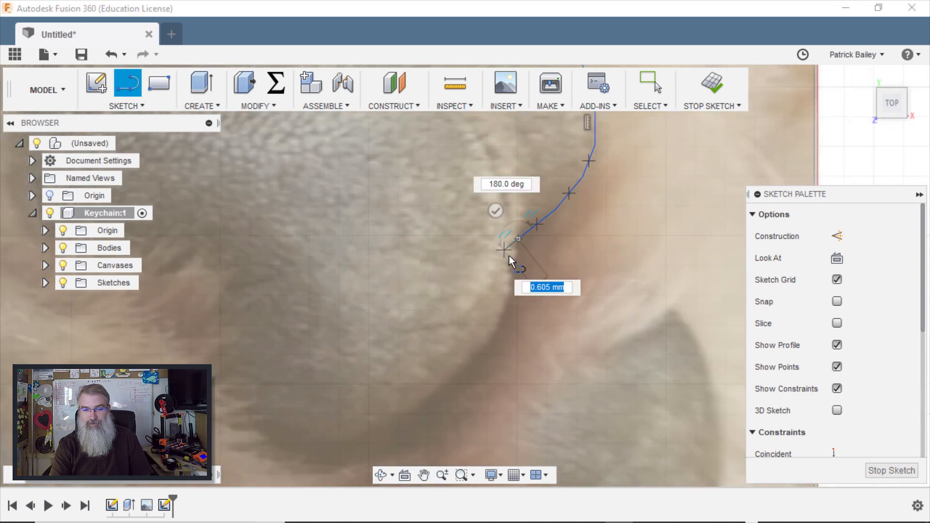
- Trace the main pad's lower tip and left side with line segments, closing the outline at the starting point
left_click(502, 253)
left_click(478, 402)
left_click(380, 388)
left_click(307, 338)
left_click(249, 412)
left_click(273, 306)
left_click(291, 219)
left_click(322, 150)
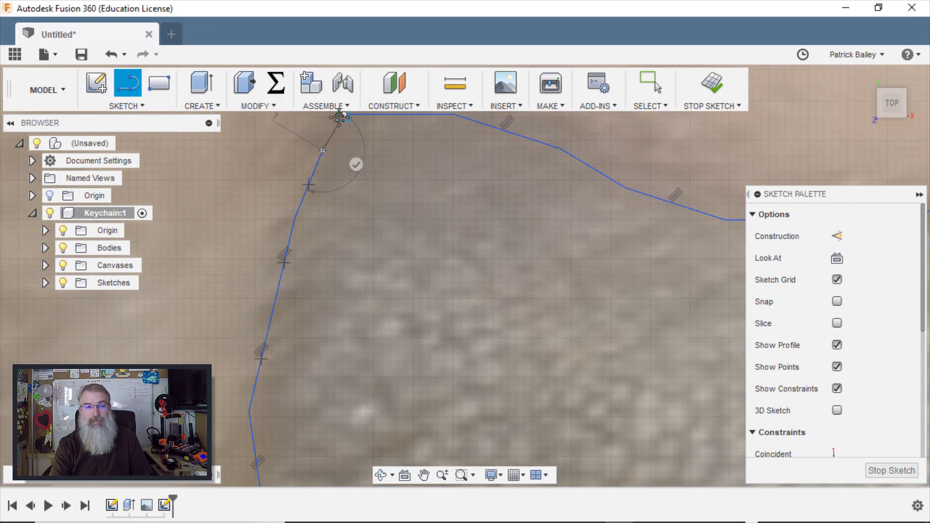
middle_click_drag(341, 117, 330, 213)
left_click(332, 211)
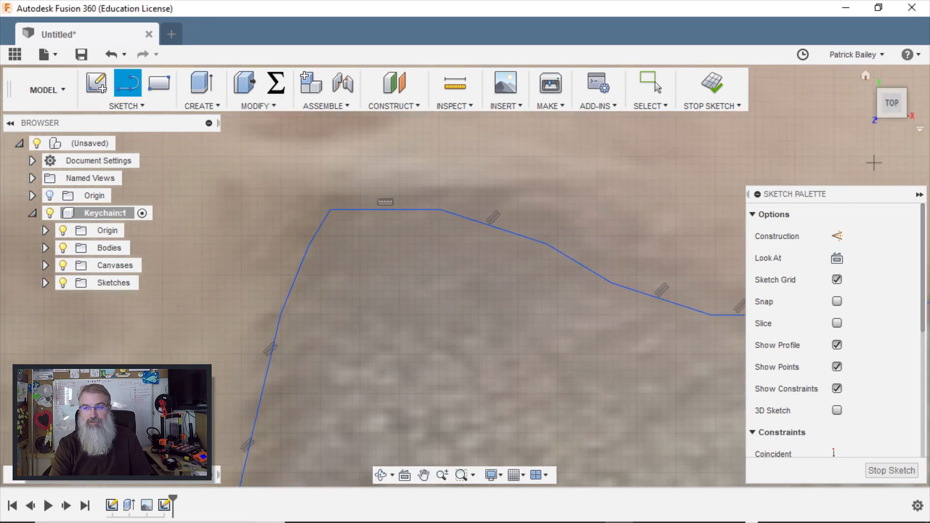
- Examine the main pad outline from the home view by selecting its profile and the surrounding top-face profile
left_click(866, 76)
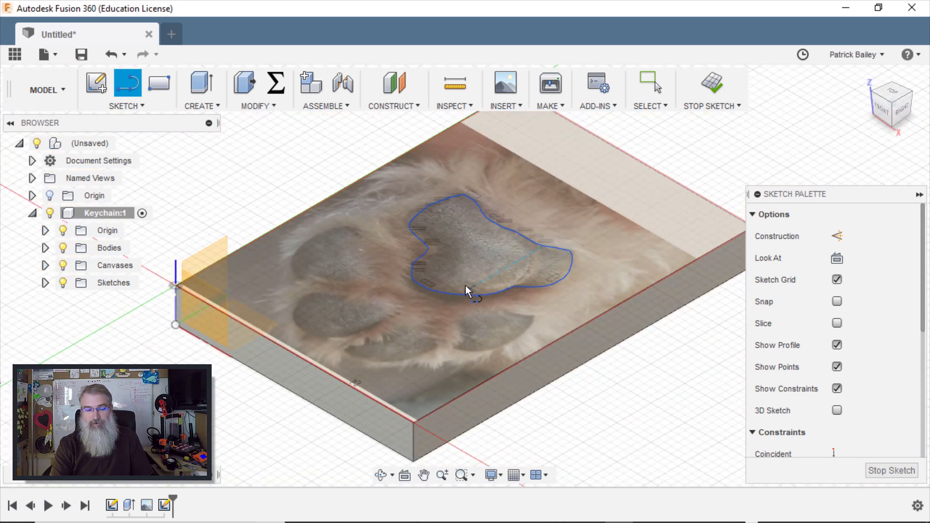
key("Escape")
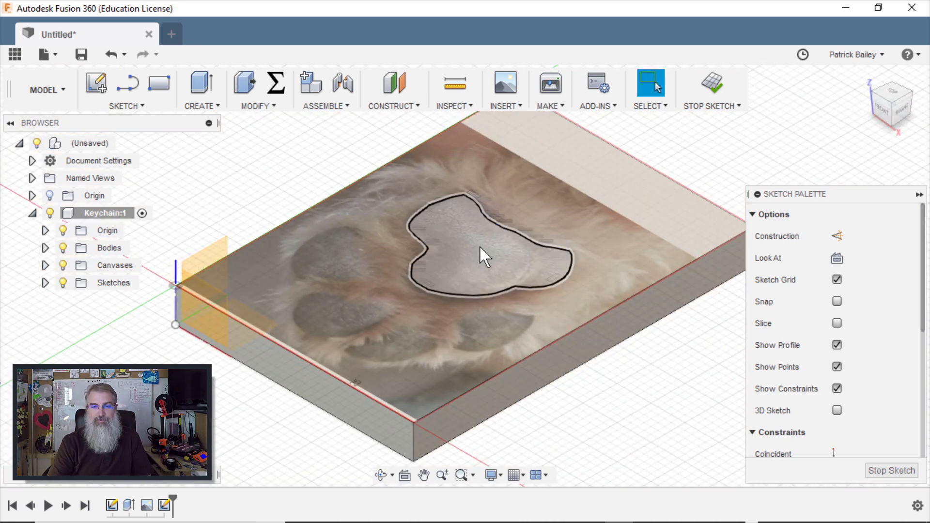
left_click(477, 247)
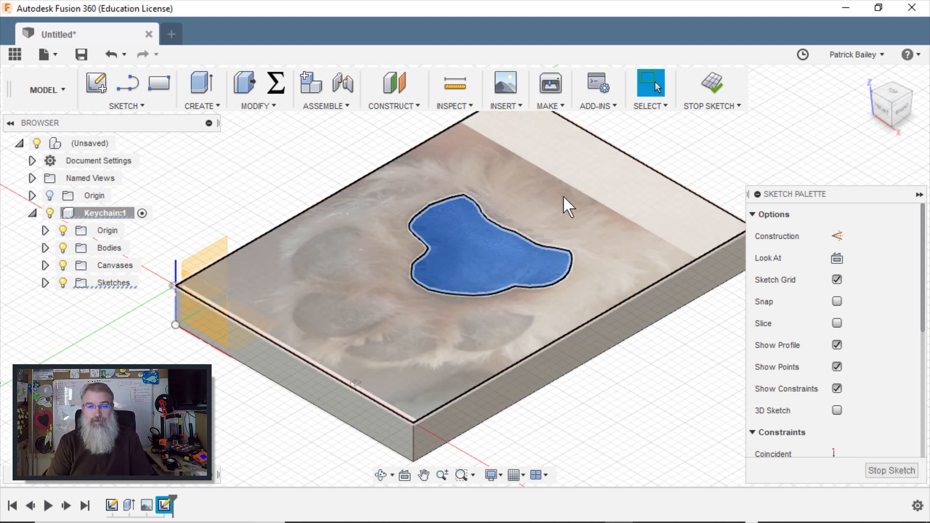
left_click(564, 197)
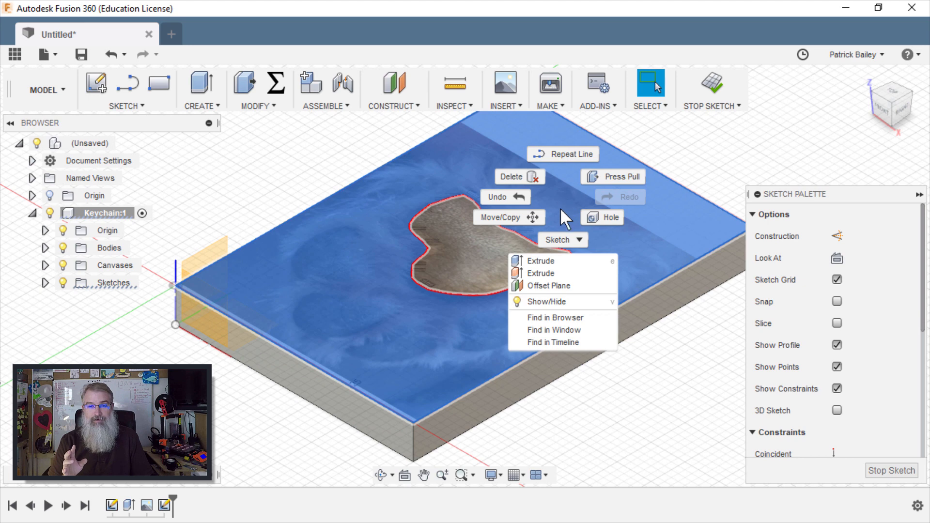
left_click(274, 167)
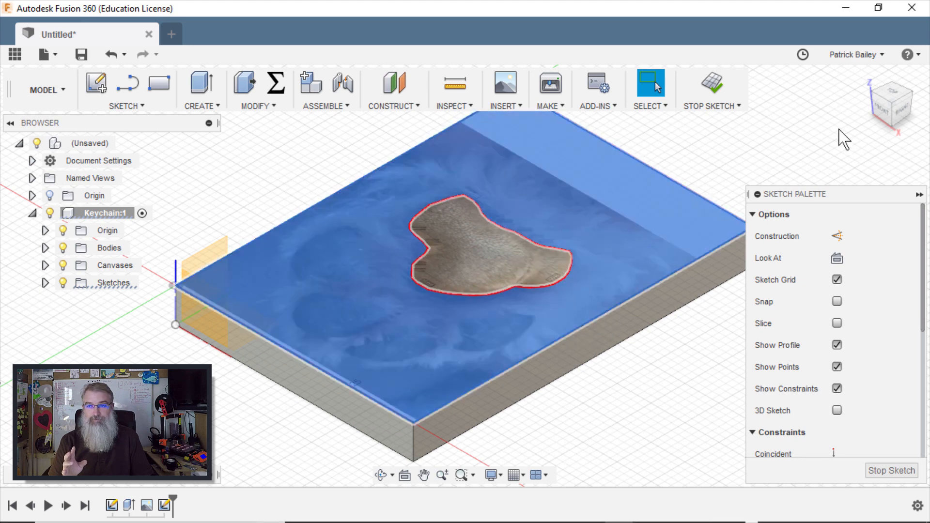
- Return to the upright top view and trace the upper edge of the left outer toe pad with connected lines
left_click(892, 92)
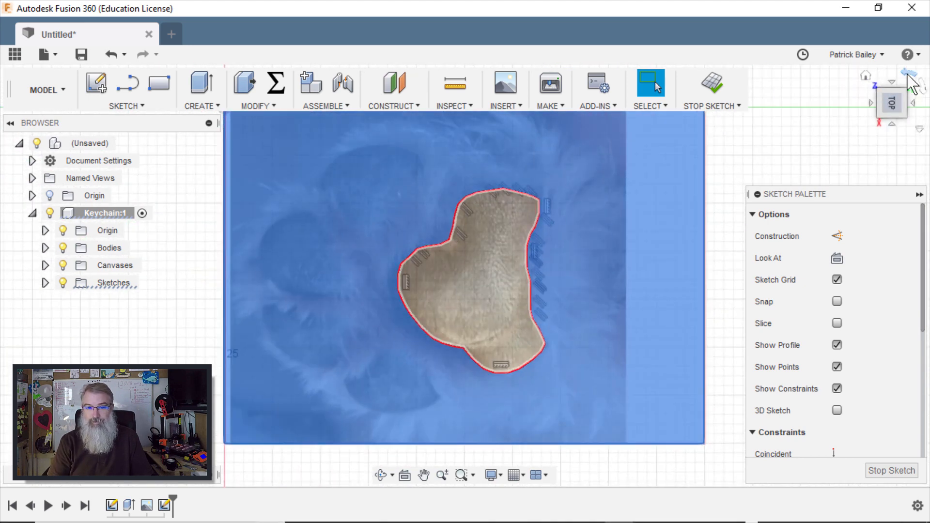
left_click(909, 72)
scroll(383, 382, "up", 5)
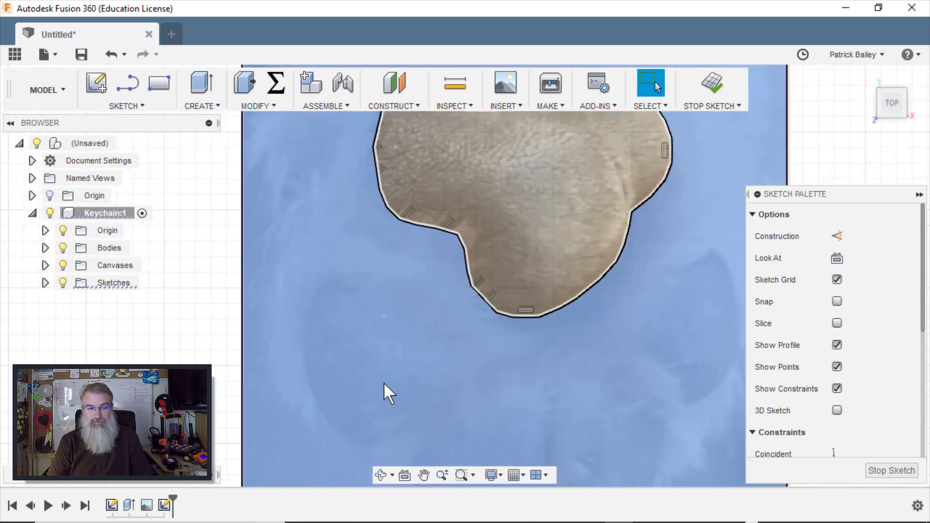
middle_click_drag(399, 293, 407, 245)
middle_click_drag(405, 199, 391, 258)
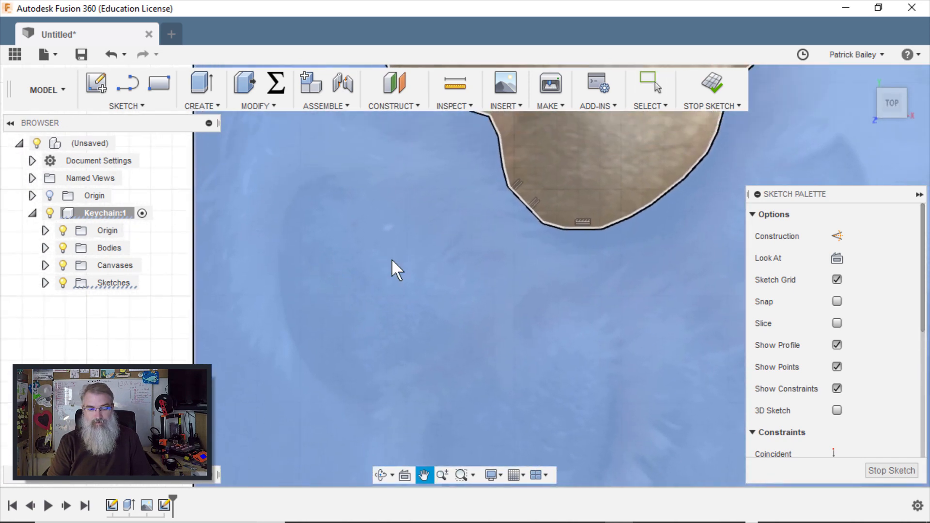
key("l")
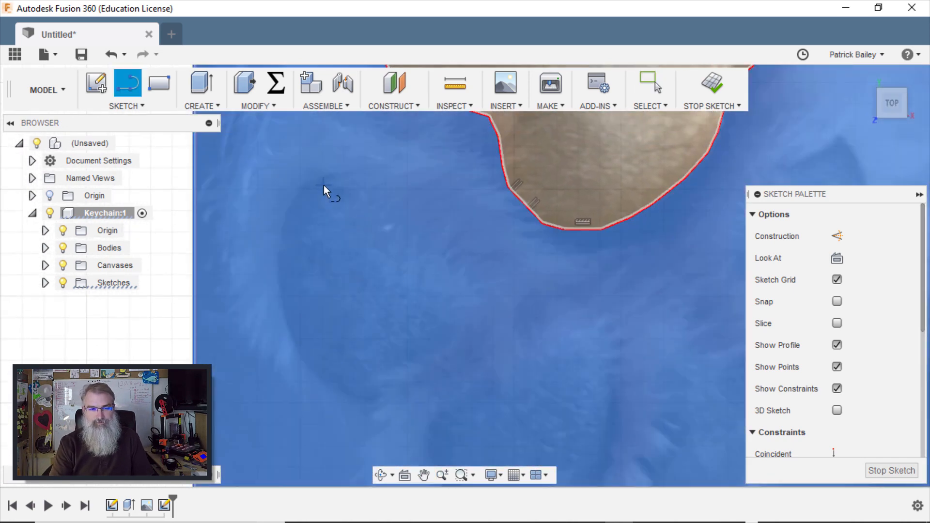
scroll(323, 185, "up", 3)
left_click(294, 187)
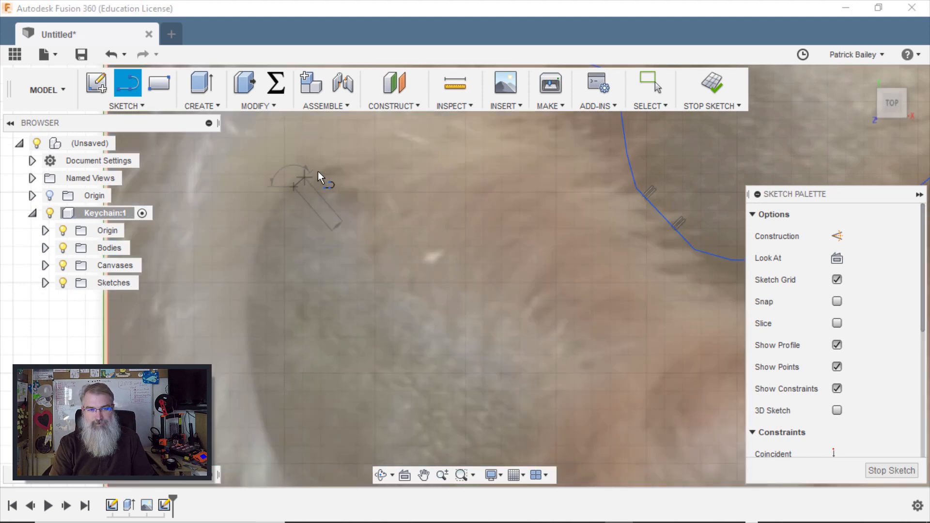
left_click(321, 171)
left_click(357, 173)
left_click(437, 211)
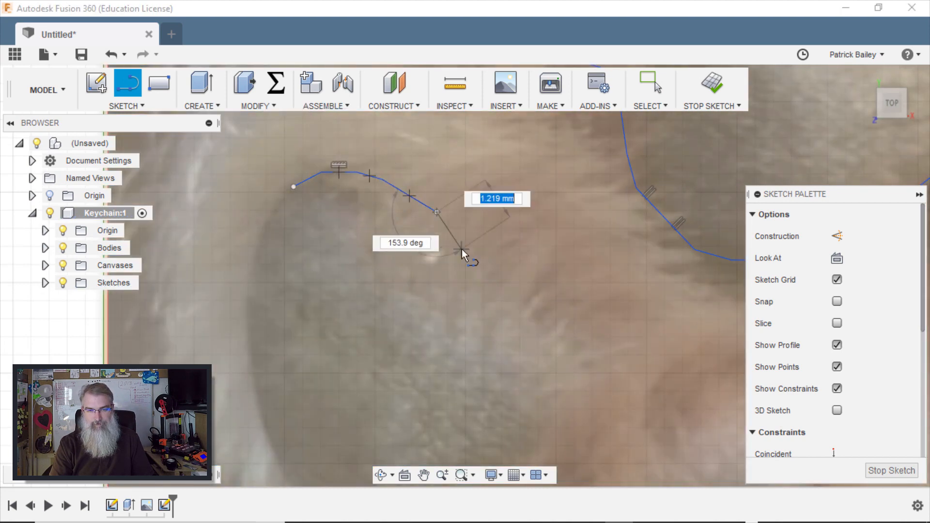
- Trace the left outer toe pad's right, lower and left edges with line segments to close its outline
middle_click_drag(437, 339, 425, 160)
left_click(556, 290)
left_click(530, 325)
left_click(388, 425)
scroll(232, 321, "up", 3)
left_click(232, 275)
left_click(242, 182)
- Trace the lower-left toe pad's slanted upper edge and its right side with connected lines
scroll(357, 336, "down", 3)
middle_click_drag(382, 412, 357, 337)
scroll(349, 329, "up", 3)
left_click(198, 362)
left_click(373, 253)
left_click(452, 200)
left_click(635, 175)
left_click(638, 259)
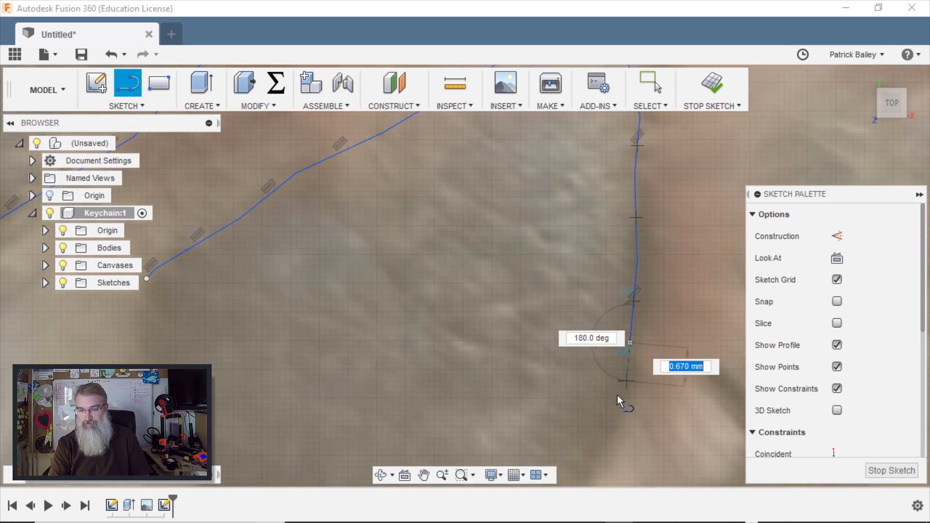
left_click(615, 409)
key("Escape")
- Resume the lower-left toe pad's line chain from its open end and trace around the pad's bottom curve
middle_click_drag(617, 391, 644, 188)
key("l")
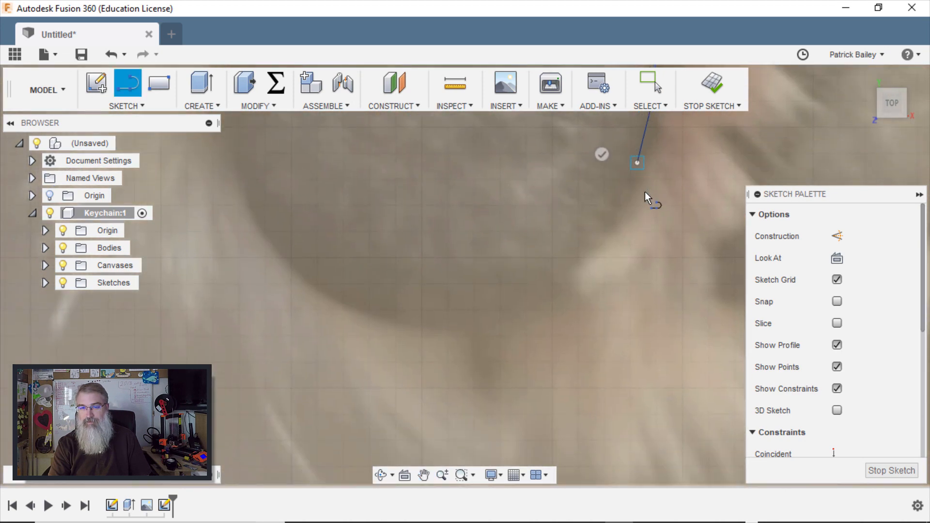
left_click(637, 163)
left_click(612, 222)
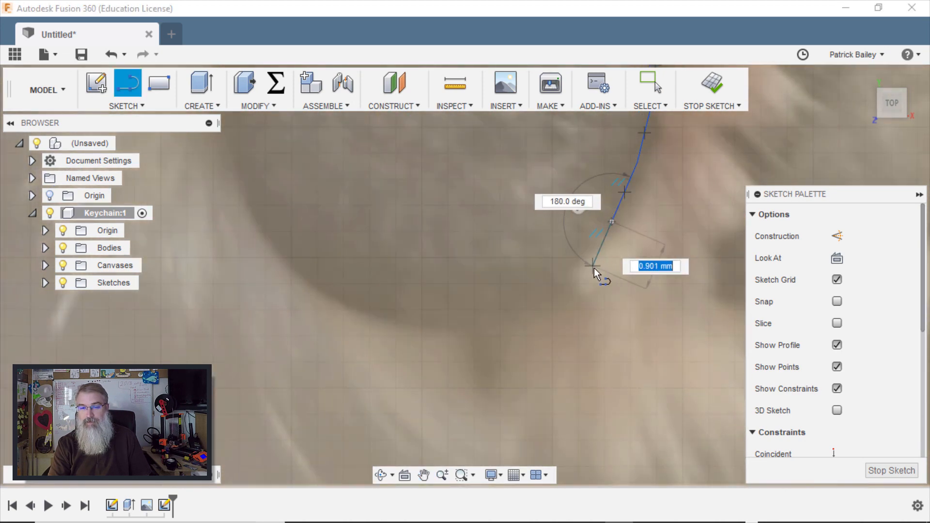
left_click(586, 265)
left_click(554, 286)
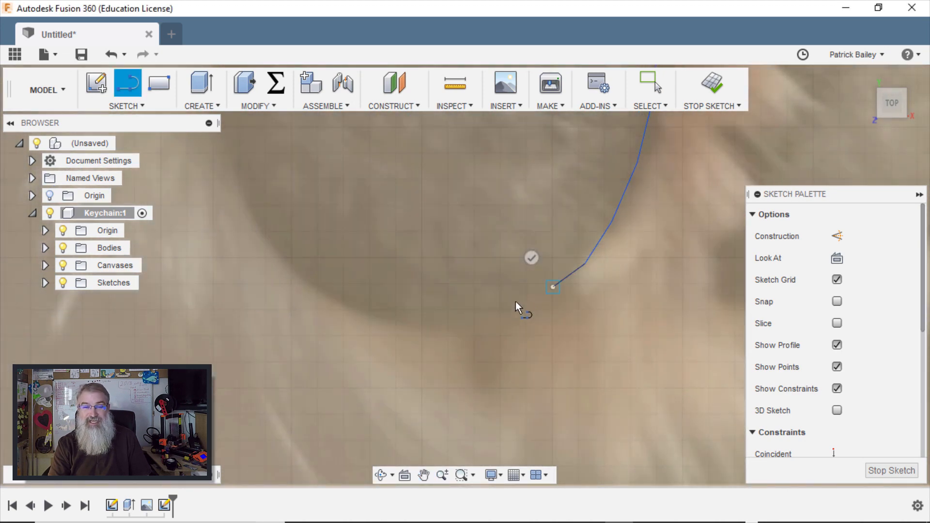
left_click(509, 302)
left_click(461, 319)
left_click(414, 317)
left_click(336, 296)
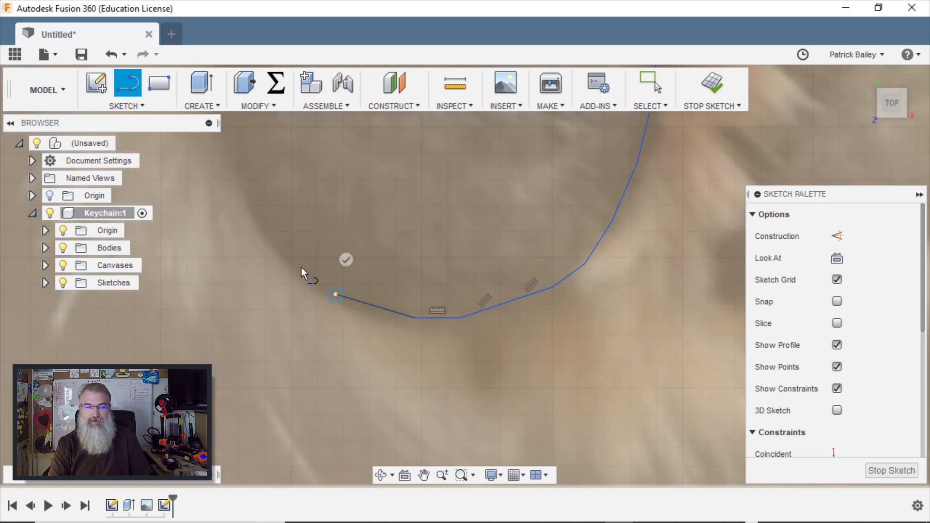
left_click(282, 256)
- Trace the lower-left toe pad's left side with line segments and close the outline at its first point
middle_click_drag(281, 255, 414, 445)
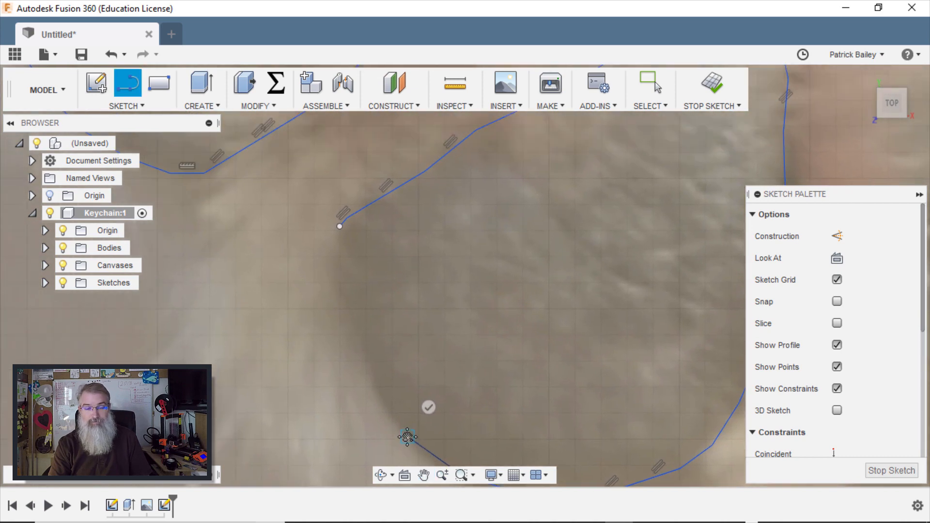
scroll(386, 412, "down", 2)
scroll(385, 412, "up", 4)
left_click(380, 394)
left_click(357, 333)
left_click(323, 250)
left_click(318, 192)
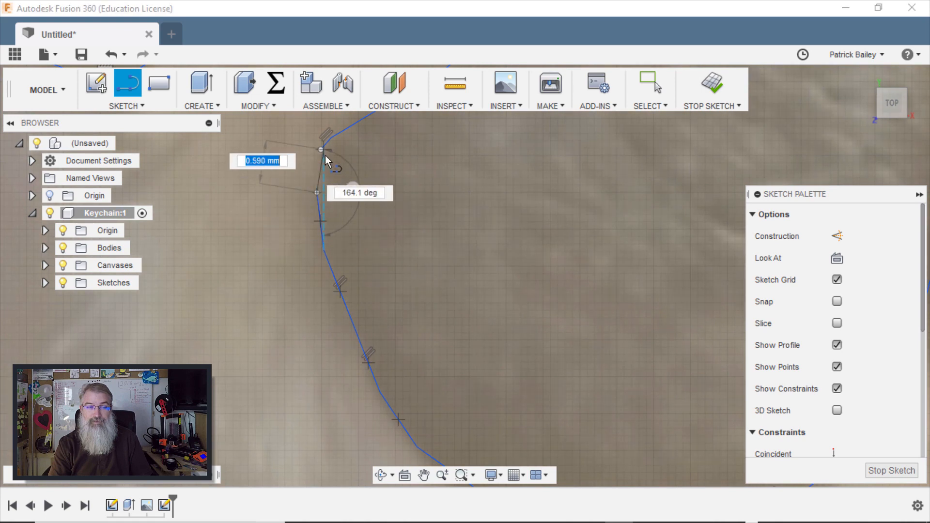
left_click(322, 151)
- Trace the upper edge of the lower-right toe pad with connected line segments
middle_click_drag(550, 274, 376, 436)
scroll(572, 275, "down", 5)
scroll(545, 413, "up", 3)
middle_click_drag(544, 413, 557, 433)
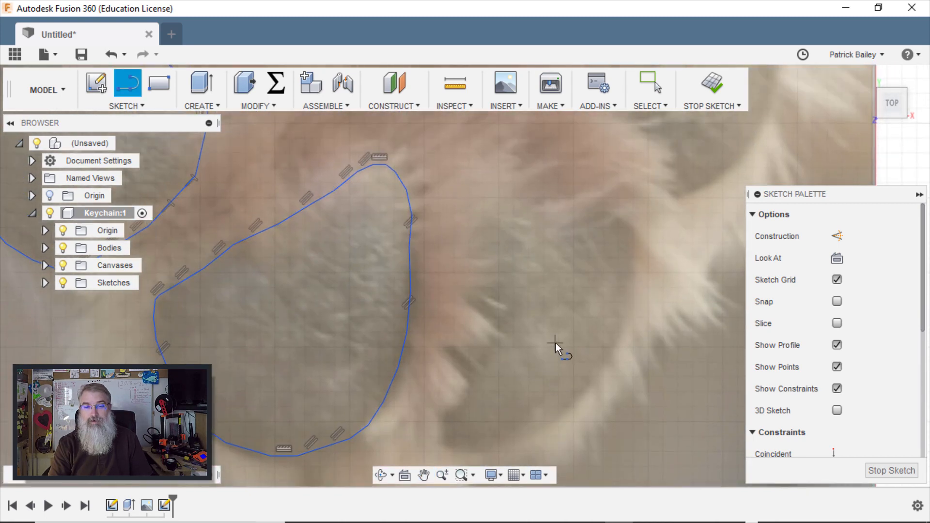
scroll(556, 347, "up", 2)
scroll(509, 234, "up", 2)
middle_click_drag(488, 188, 457, 337)
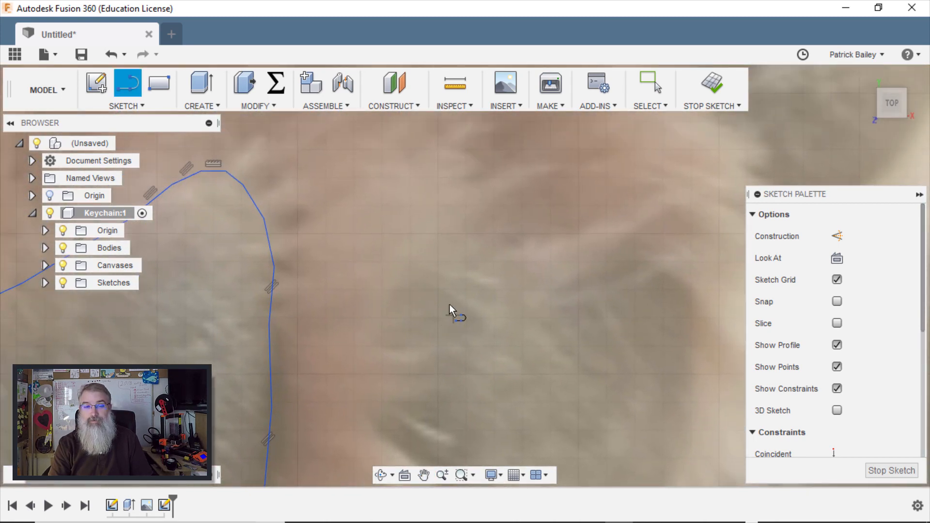
left_click(412, 295)
left_click(439, 267)
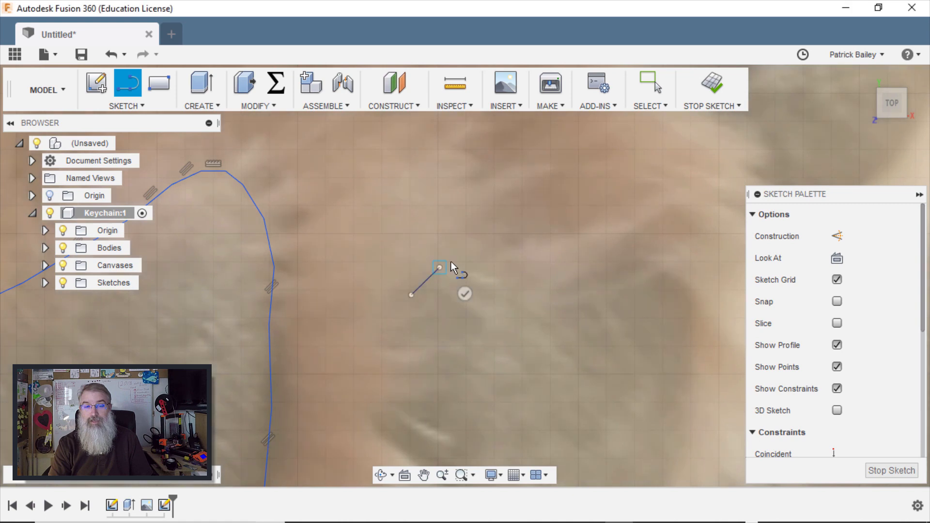
left_click(485, 246)
left_click(532, 235)
left_click(574, 241)
left_click(616, 248)
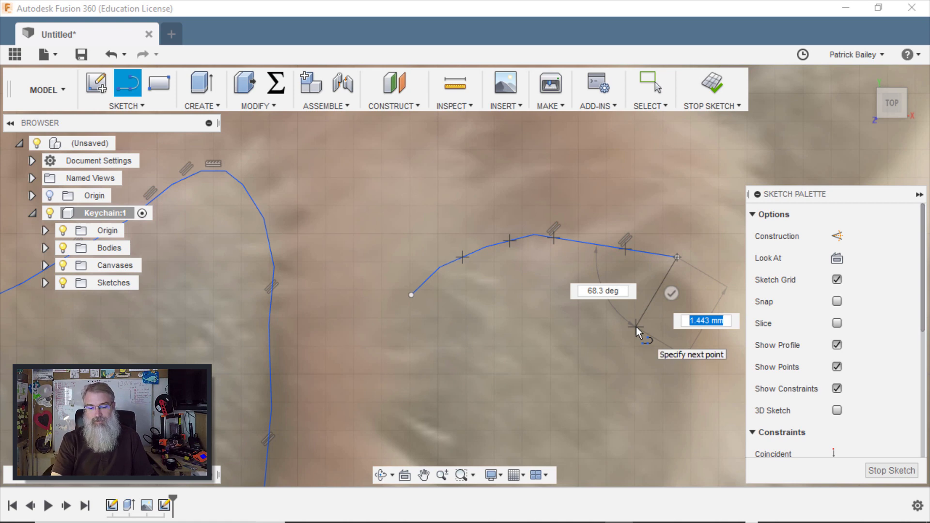
- Undo the last overlong segment and retrace the lower-right toe pad's upper right curve from the open end
key("Escape")
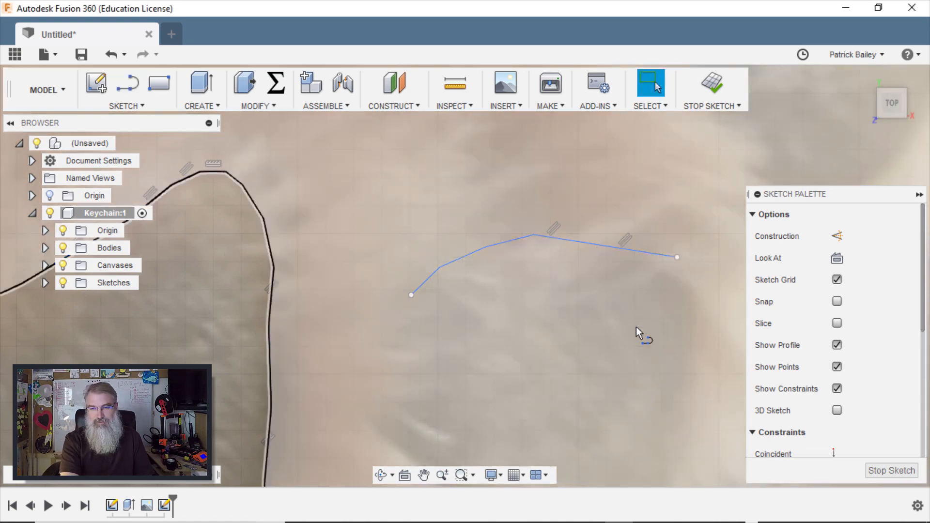
key("ctrl+z")
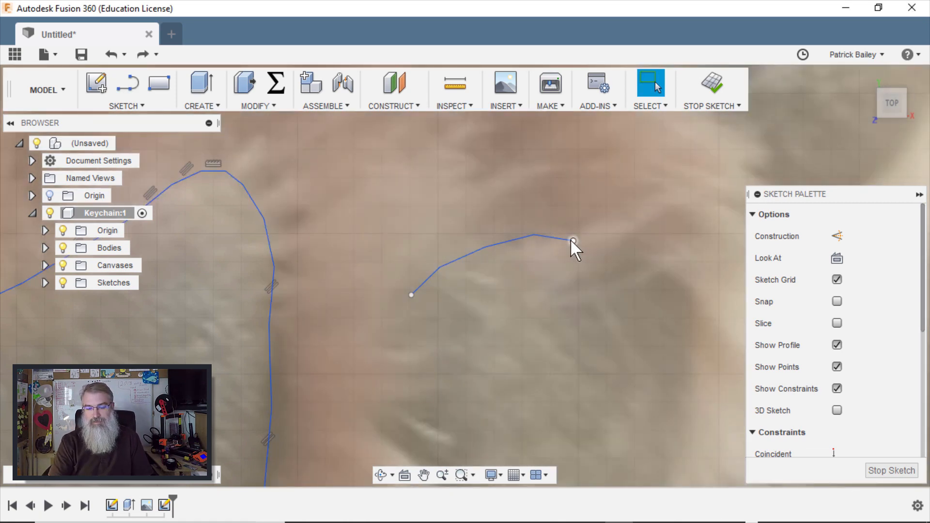
key("l")
left_click(572, 240)
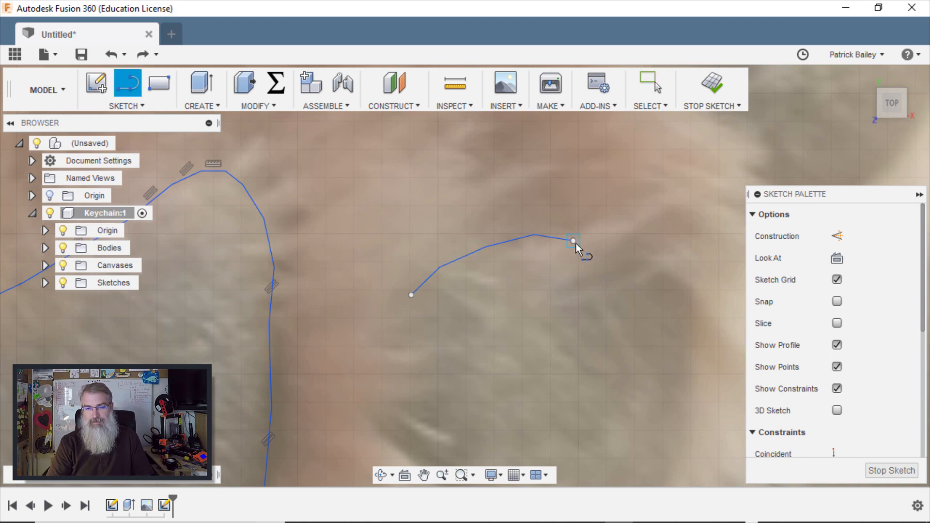
scroll(617, 257, "up", 3)
left_click(619, 256)
left_click(683, 287)
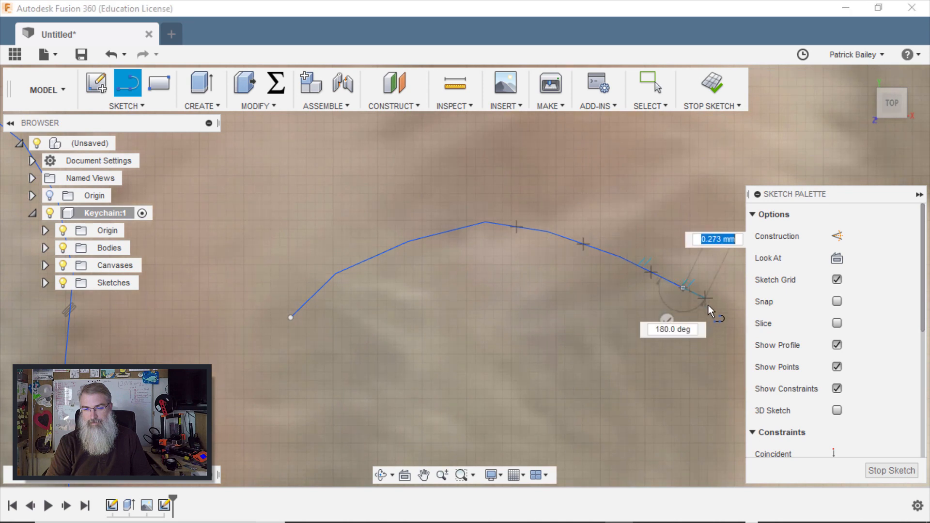
left_click(724, 318)
- Continue the line chain down the lower-right toe pad's right side and end the Line command
middle_click_drag(726, 319, 692, 214)
scroll(687, 237, "down", 1)
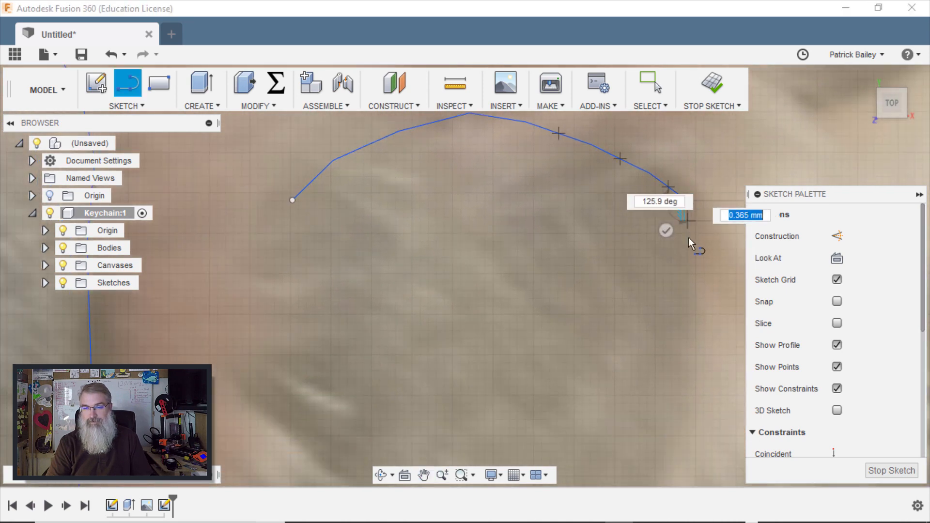
scroll(690, 225, "down", 3)
scroll(691, 224, "up", 4)
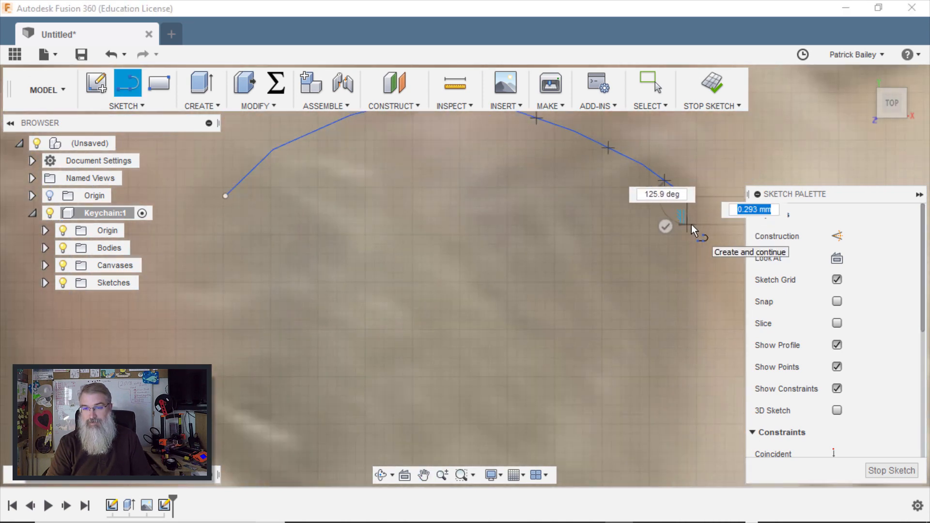
left_click(695, 226)
left_click(689, 307)
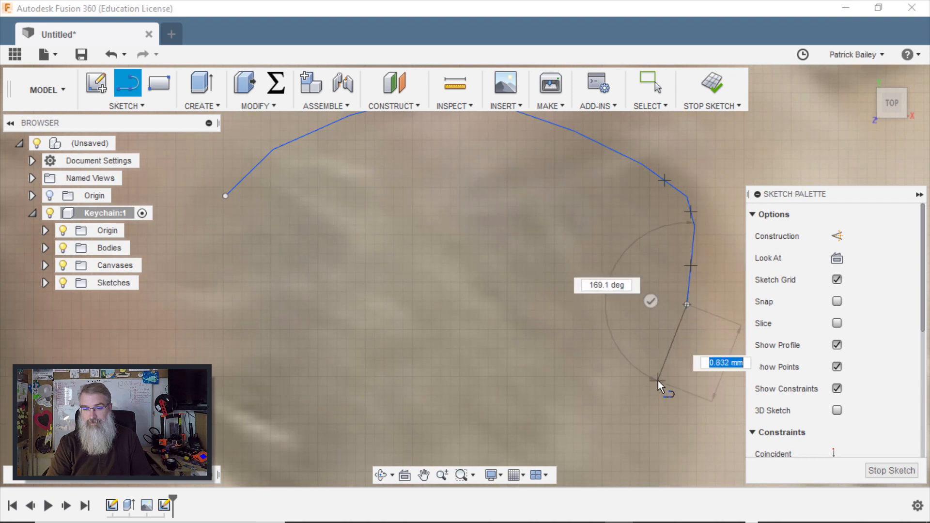
middle_click_drag(658, 383, 650, 284)
scroll(650, 283, "up", 4)
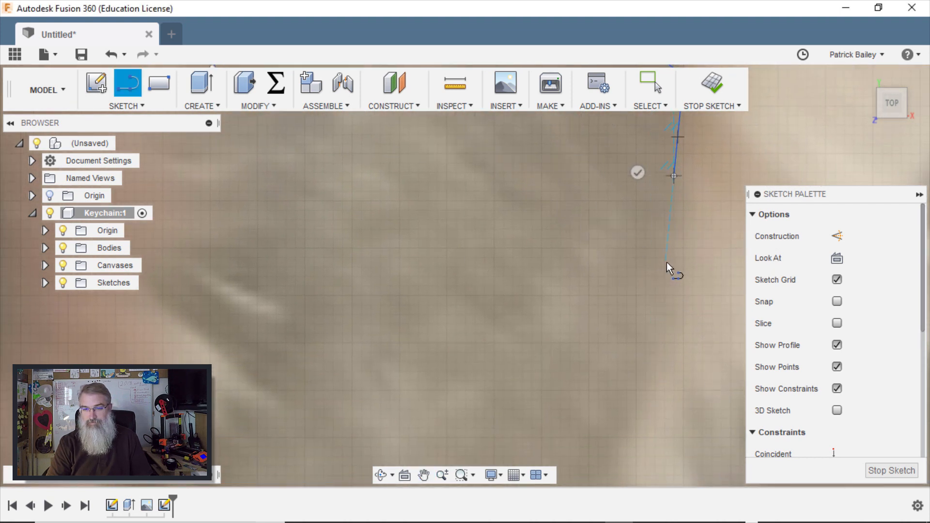
left_click(667, 262)
left_click(645, 370)
scroll(644, 370, "down", 4)
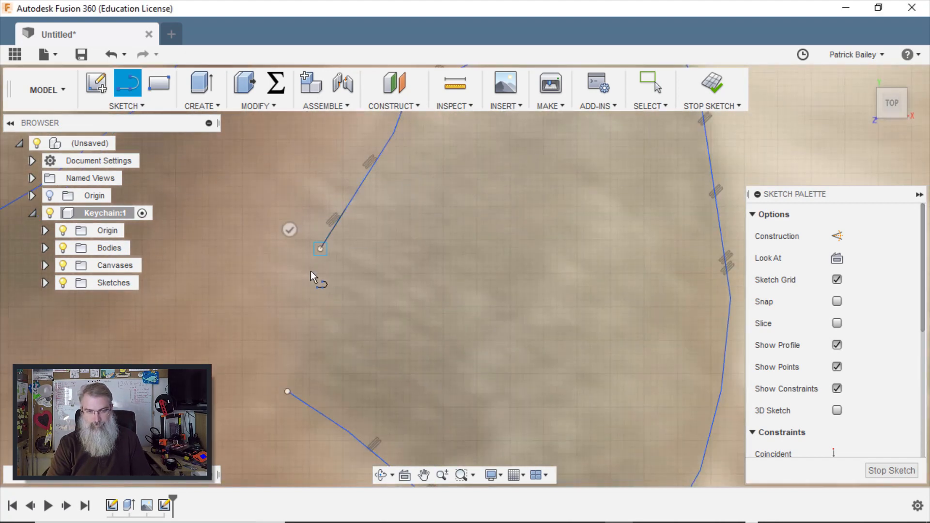
scroll(311, 272, "down", 10)
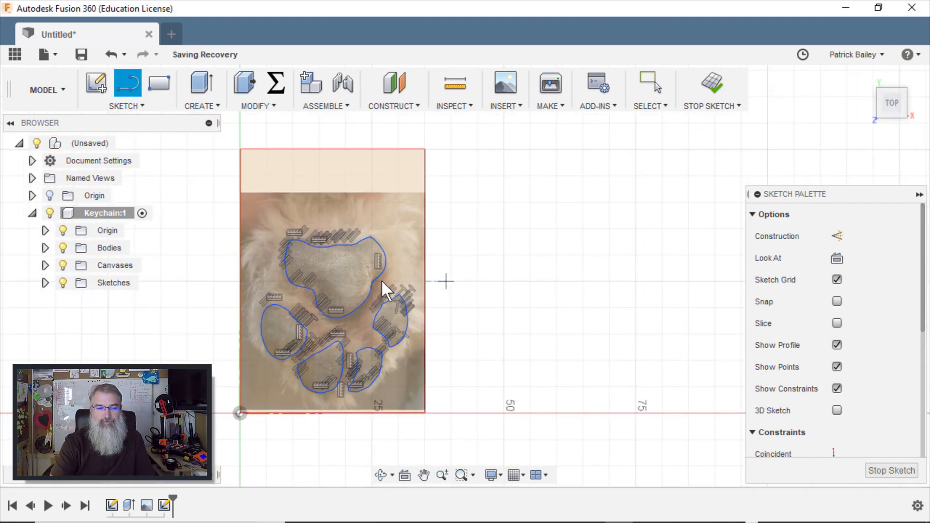
key("Escape")
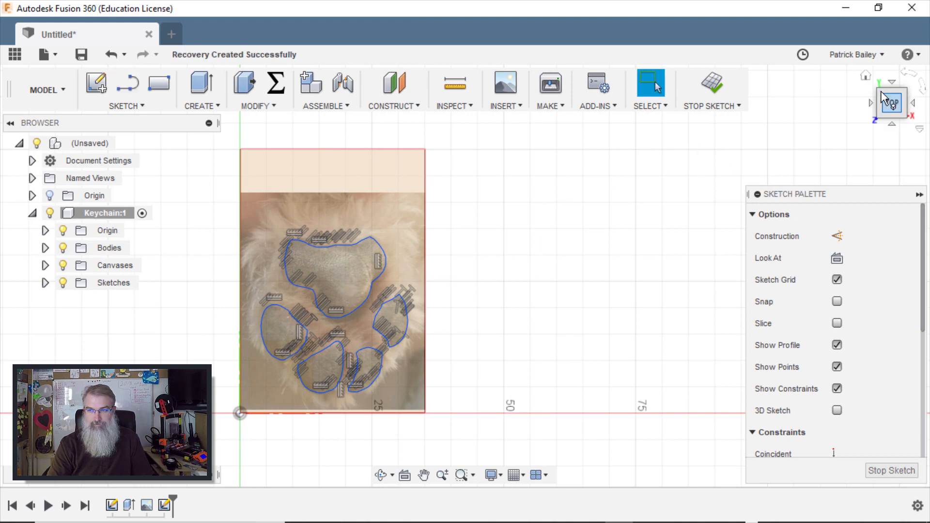
- Extrude the main pad and all four toe pad profiles together by -2 mm into the block as a cut
left_click(865, 77)
left_click(487, 265)
left_click(353, 273, "shift")
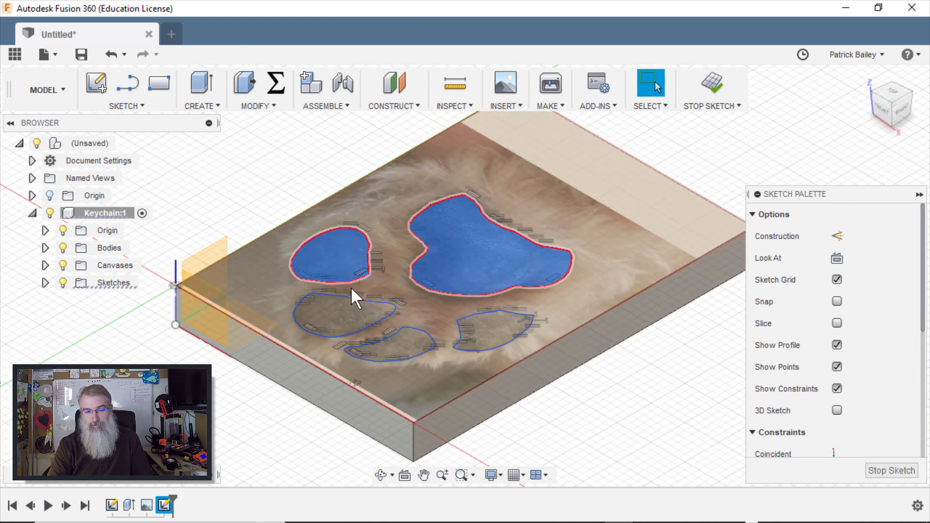
left_click(343, 314, "shift")
left_click(408, 345, "shift")
left_click(494, 331, "shift")
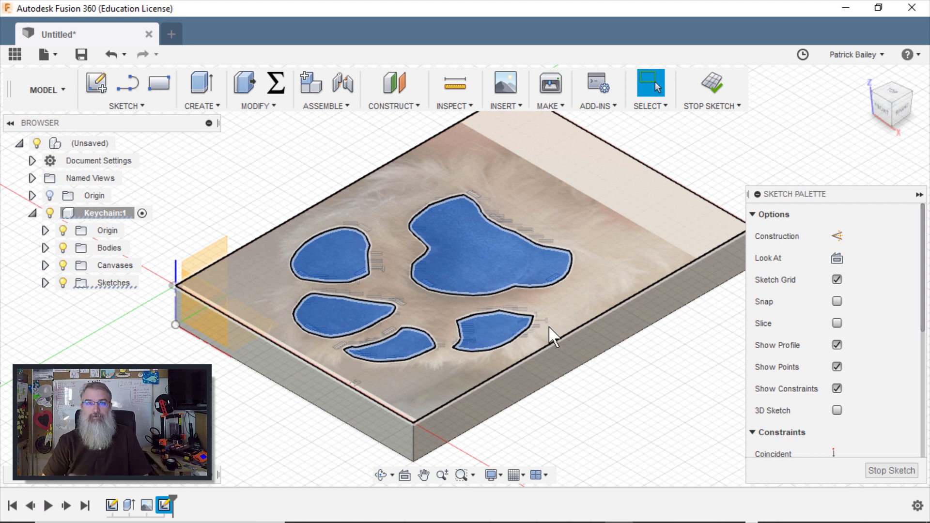
key("e")
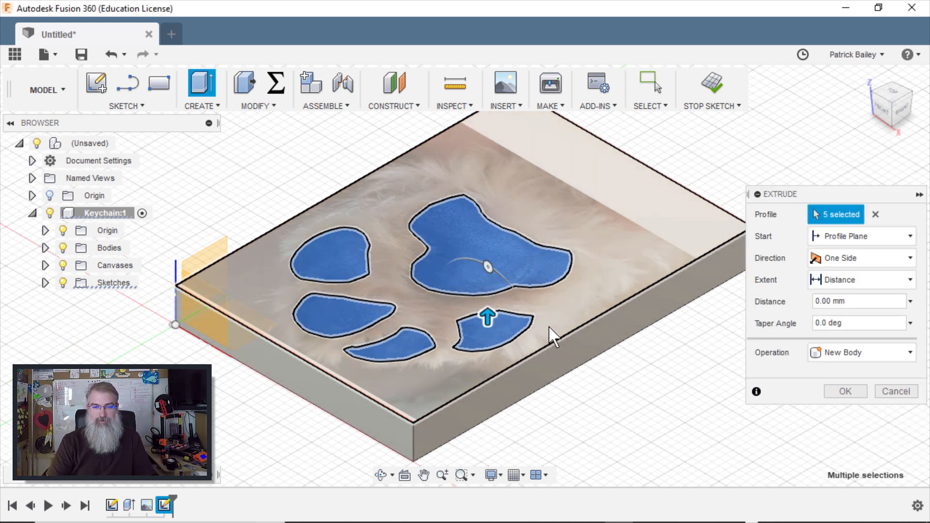
left_click_drag(487, 315, 487, 341)
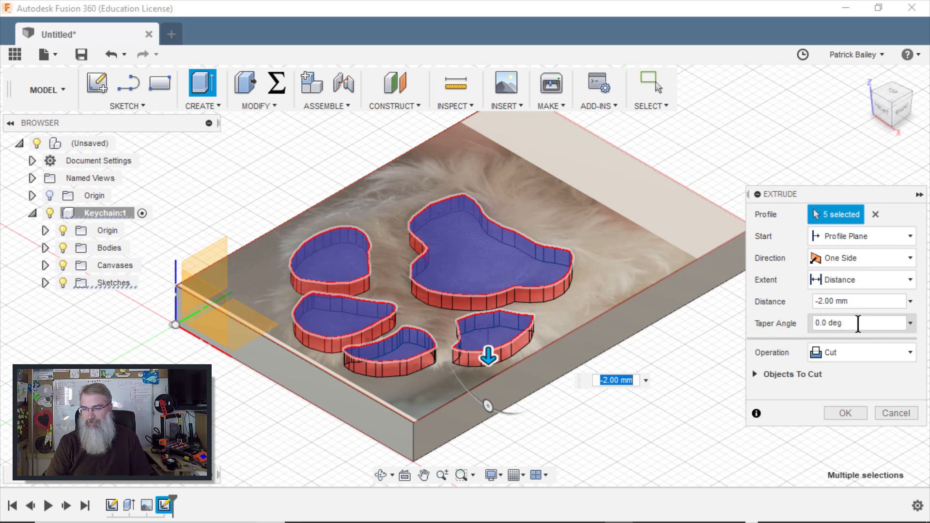
- Set the cut's taper angle to -10 degrees and apply the extrusion
left_click(911, 323)
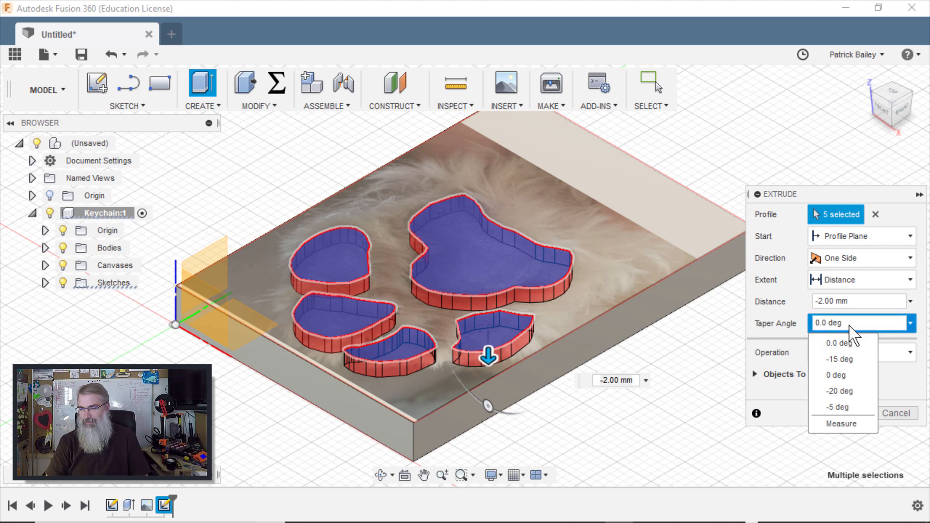
left_click(819, 324)
left_click_drag(870, 323, 805, 320)
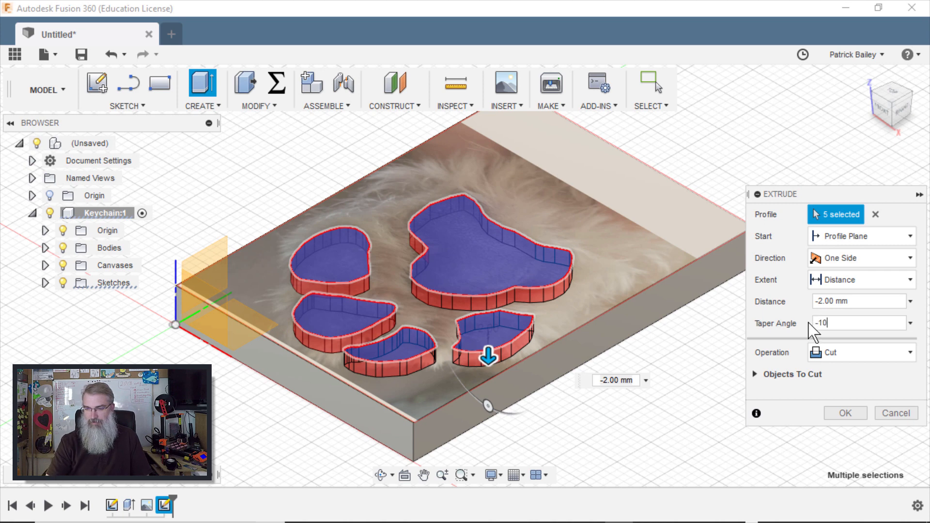
left_click(854, 301)
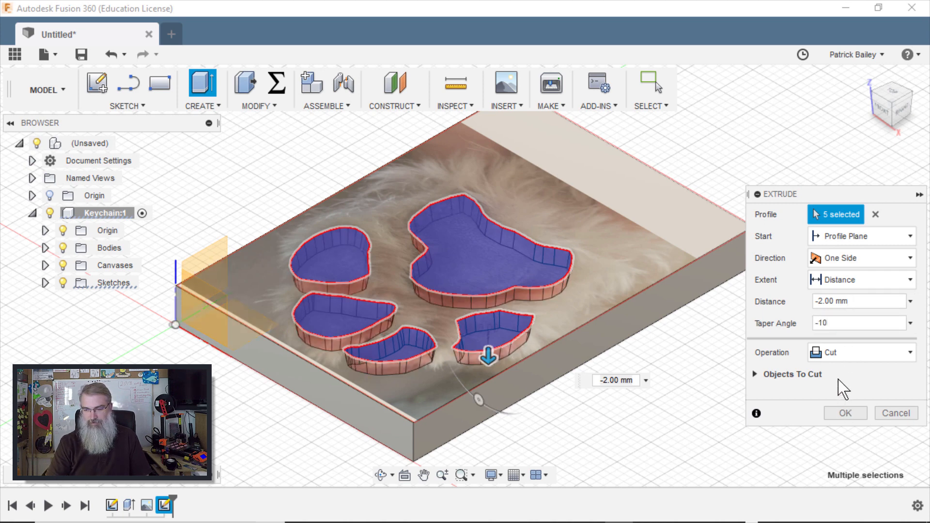
left_click(846, 418)
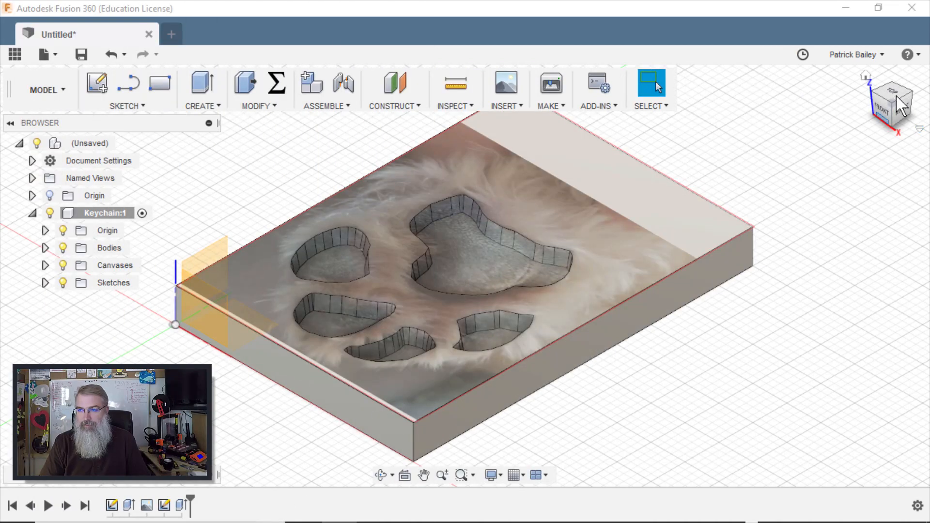
- Start a 2-Point Circle on the block's top face and place its first diameter point in the blank strip above the paw photo
left_click(895, 99)
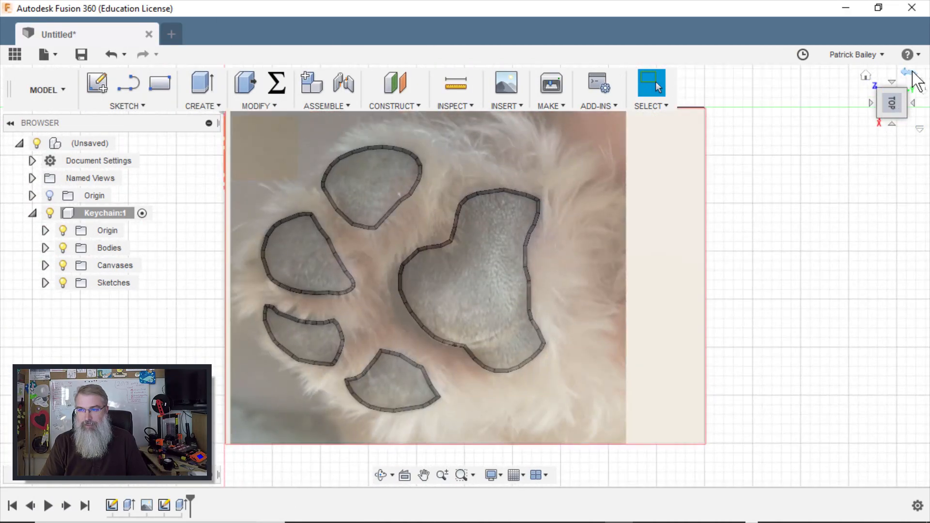
left_click(904, 72)
scroll(533, 193, "up", 6)
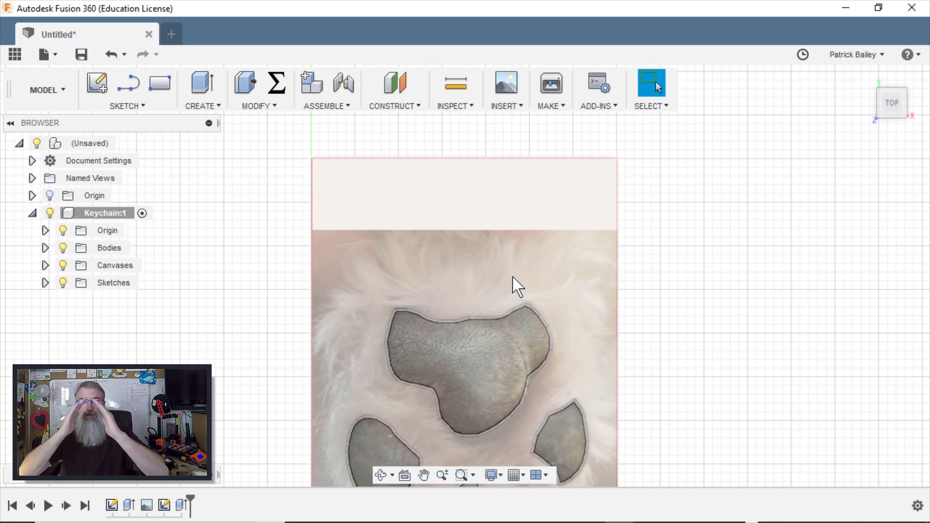
scroll(513, 277, "down", 2)
scroll(513, 278, "up", 3)
middle_click_drag(476, 219, 484, 231)
scroll(484, 231, "up", 2)
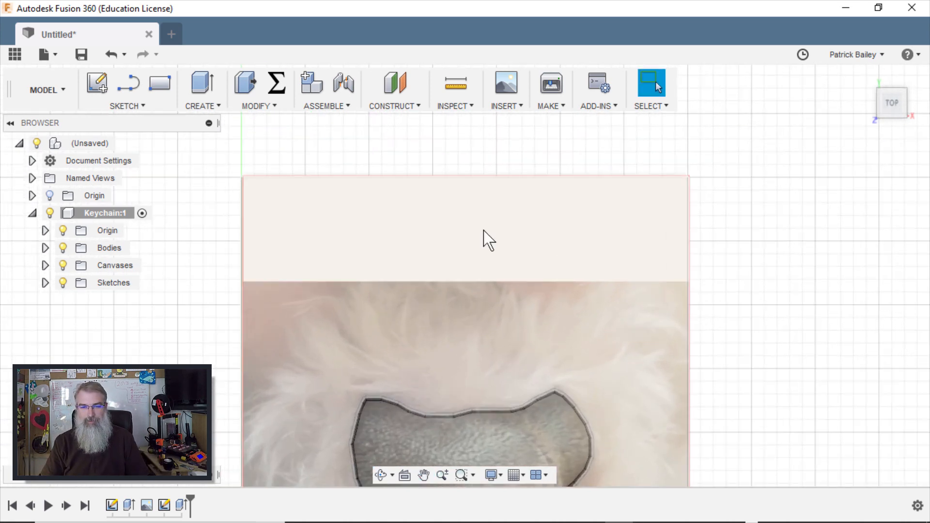
left_click(521, 216)
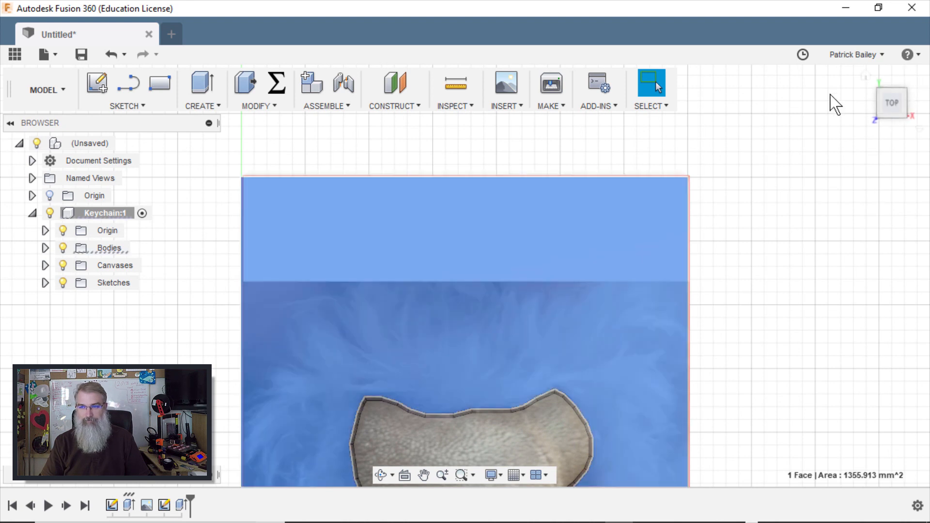
mouse_move(868, 85)
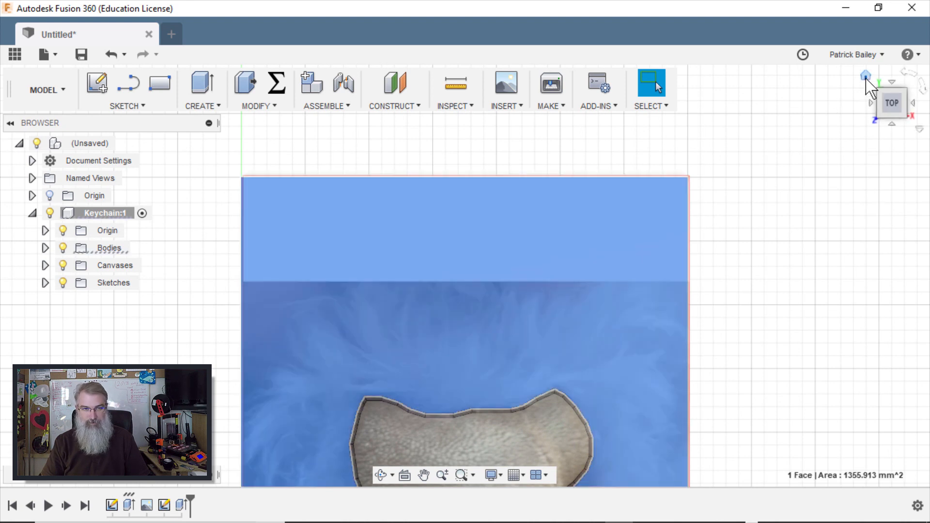
key("s")
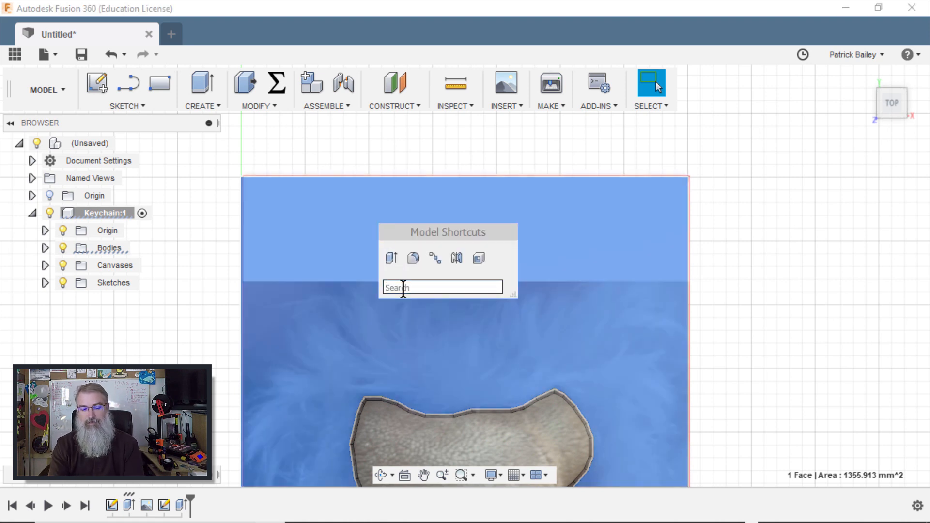
type("cir")
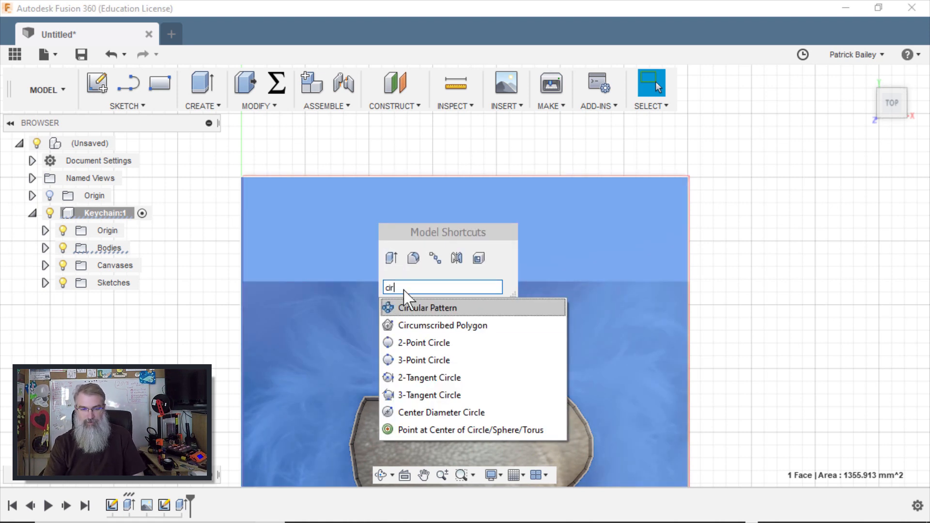
left_click(406, 344)
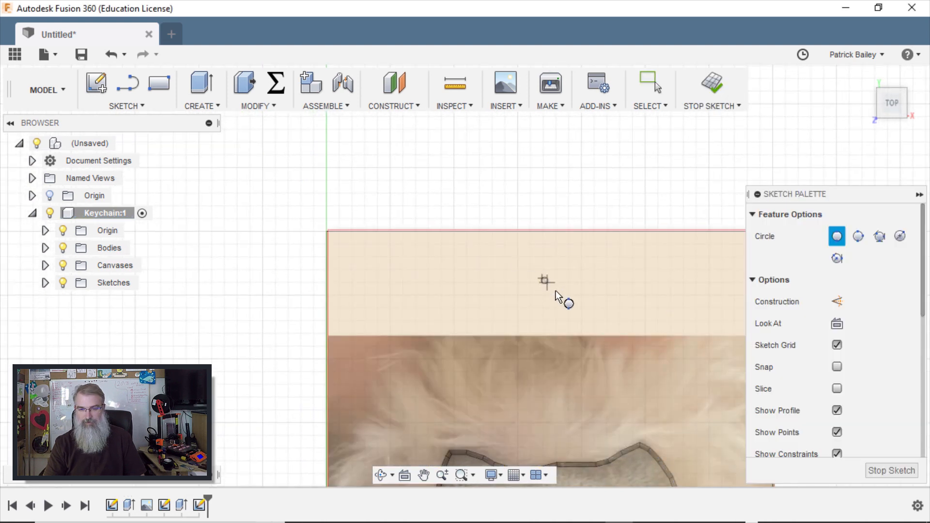
left_click(544, 282)
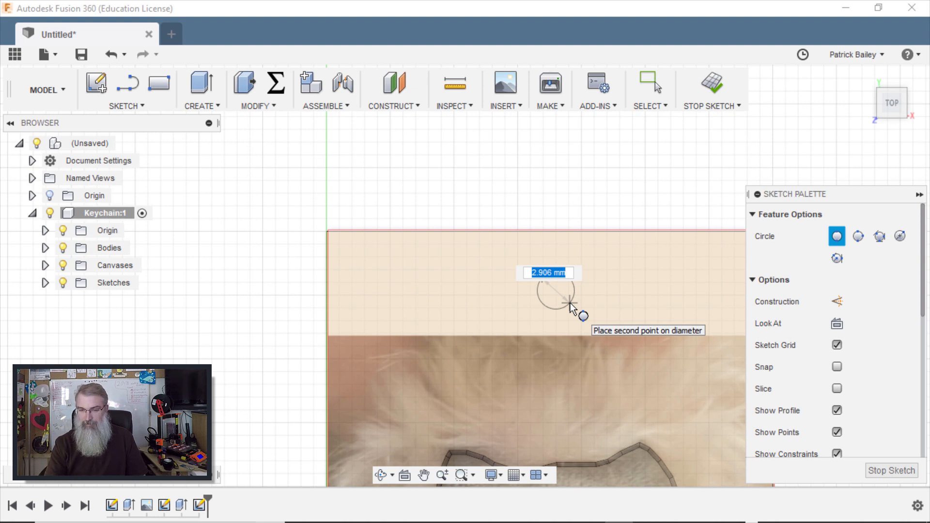
- Complete the keyring hole circle with a 4 mm diameter, keeping it within the blank strip, and end the Circle command
type("6")
key("Tab")
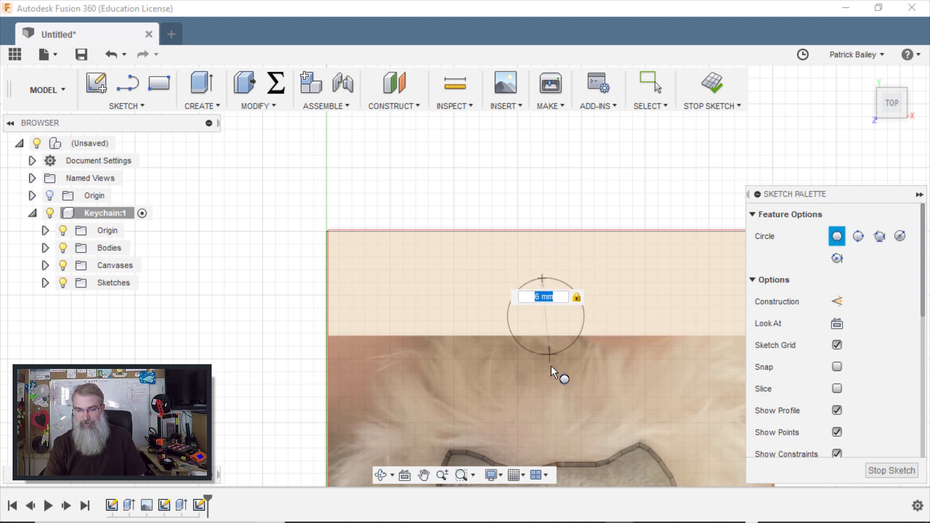
type("5")
key("BackSpace")
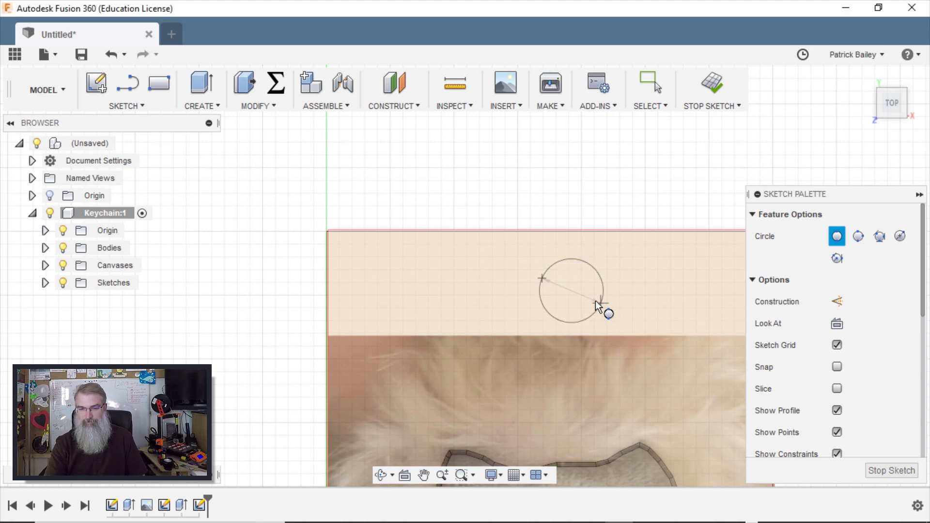
type("4")
key("Return")
key("Escape")
scroll(602, 326, "down", 3)
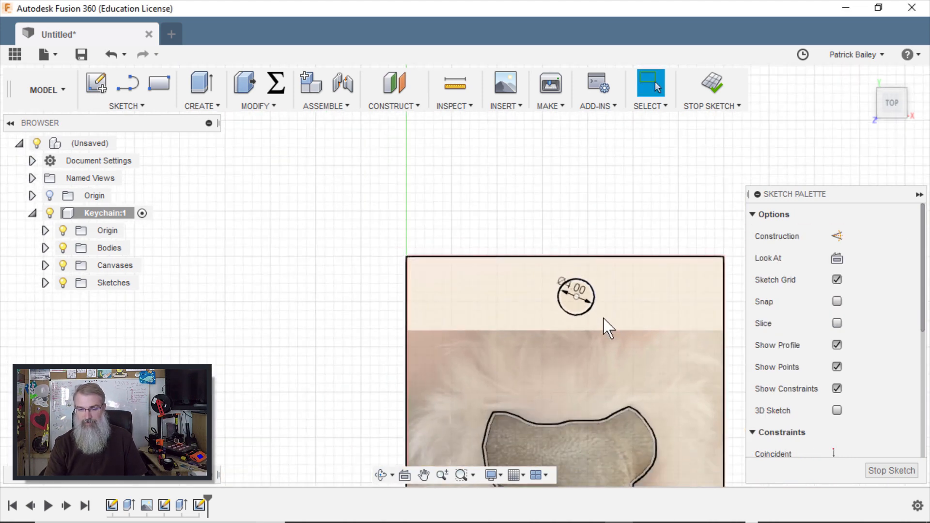
- Nudge the 4 mm keyring hole circle slightly to re-centre it in the blank strip above the paw photo
scroll(603, 318, "down", 2)
scroll(603, 318, "up", 4)
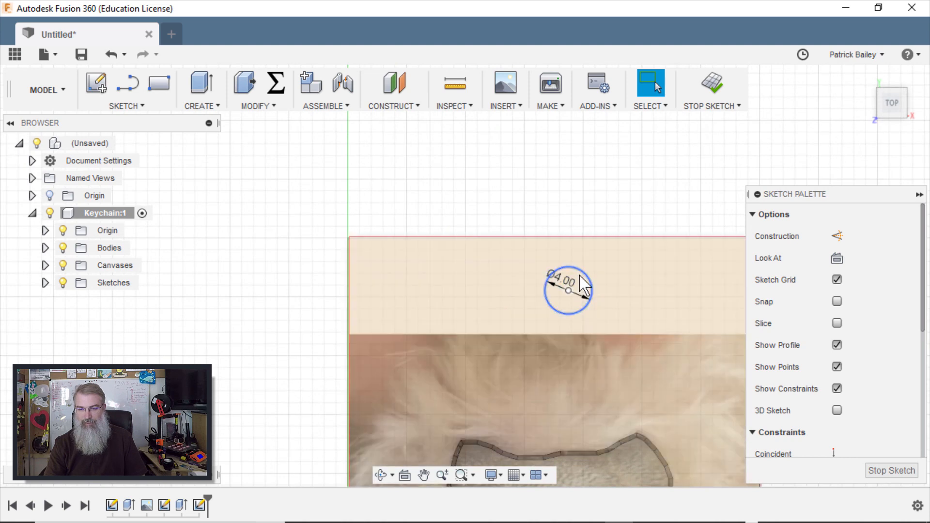
middle_click_drag(701, 323, 632, 314)
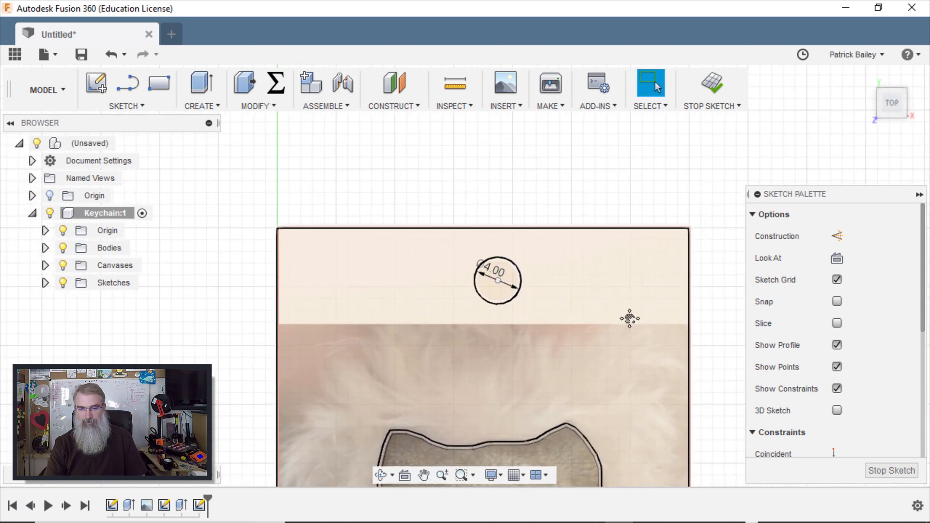
scroll(633, 313, "down", 1)
scroll(636, 313, "down", 4)
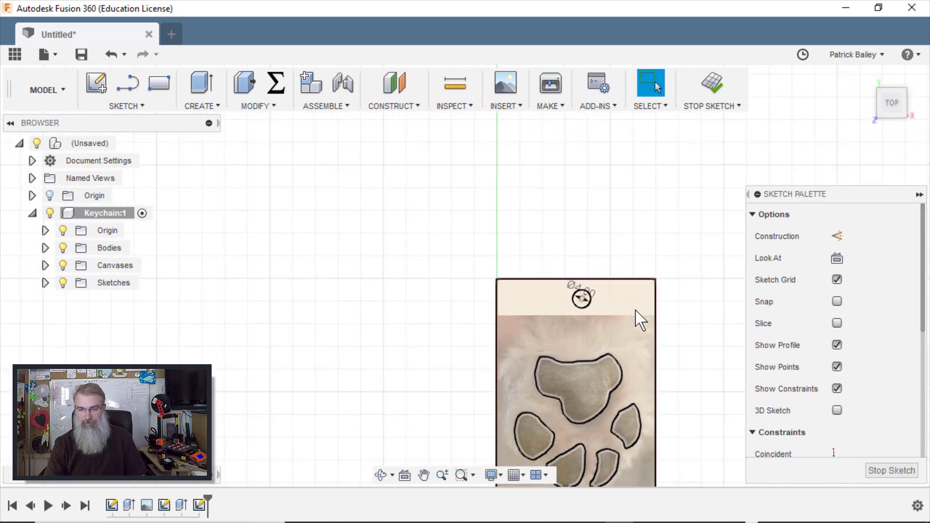
left_click_drag(587, 307, 582, 302)
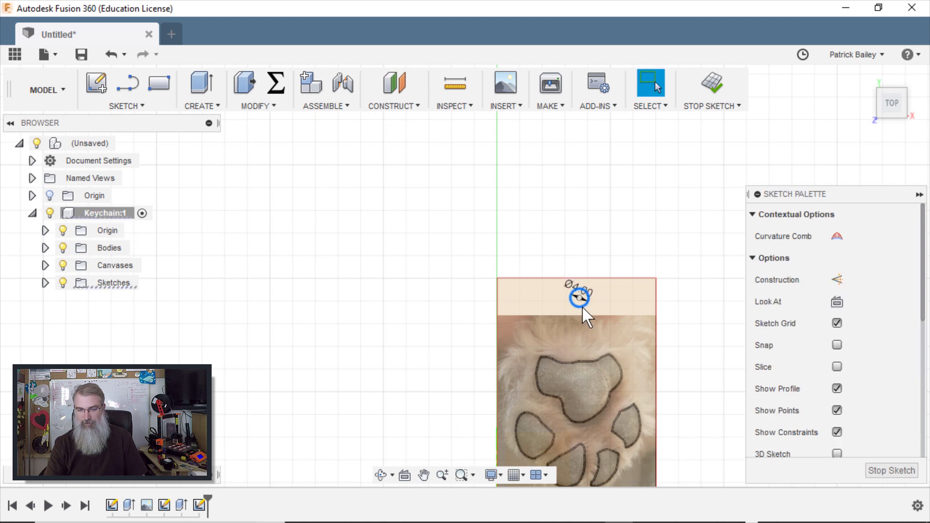
- Draw a 3-Point Arc over the keyring hole, with its ends level on either side of the circle, and adjust its end slightly
scroll(582, 306, "up", 5)
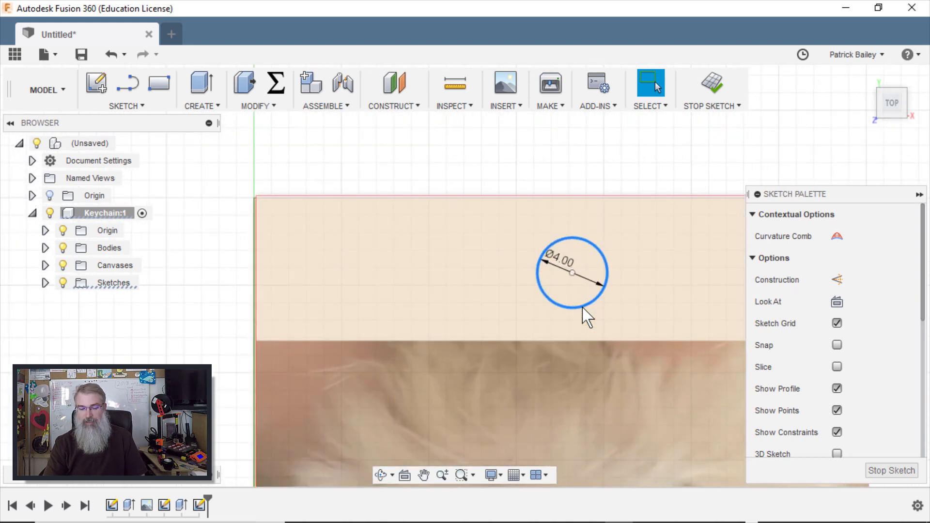
key("s")
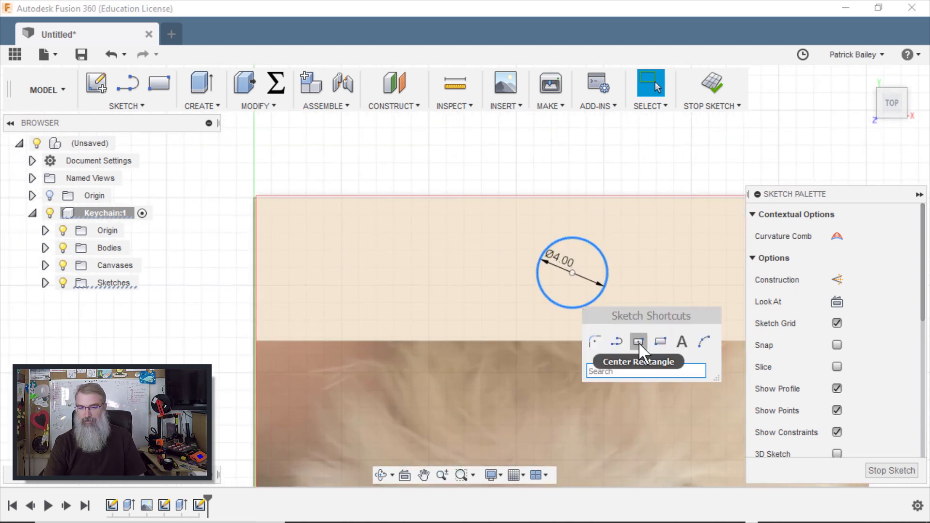
key("Down")
type("arc")
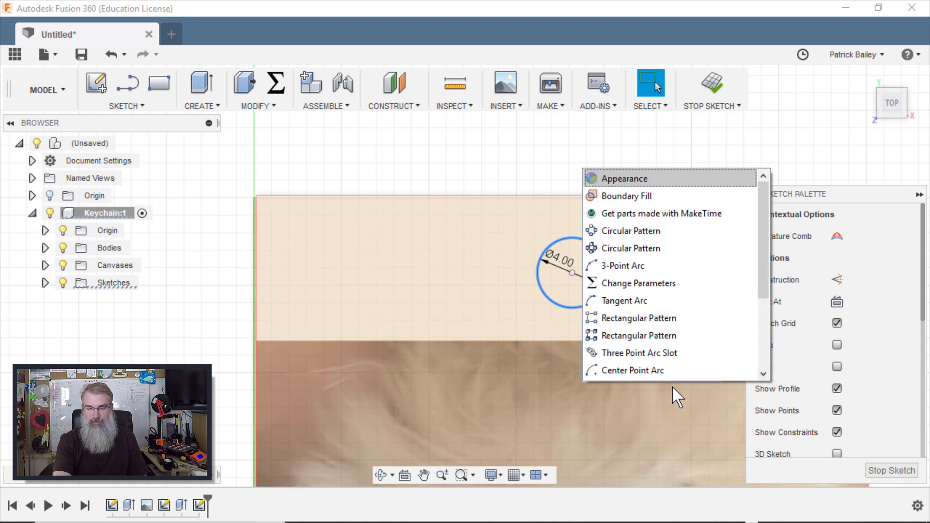
left_click(646, 392)
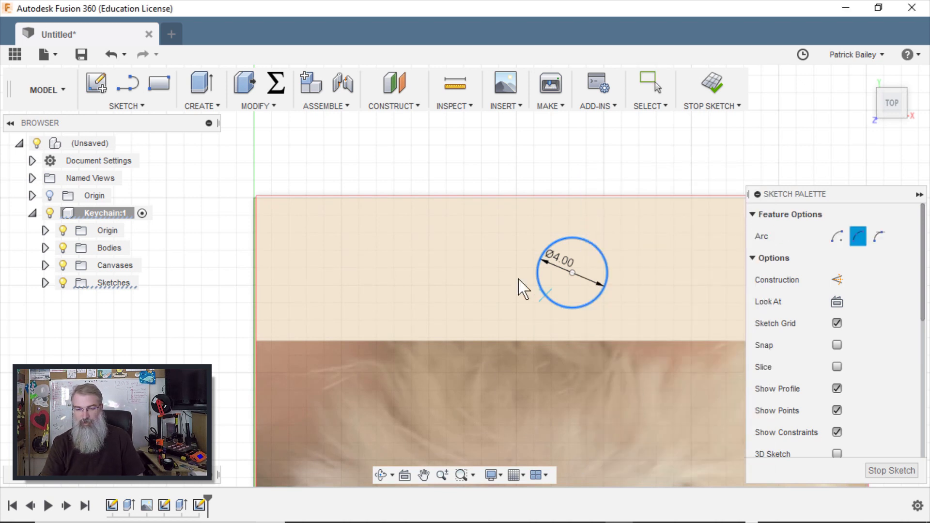
left_click(481, 280)
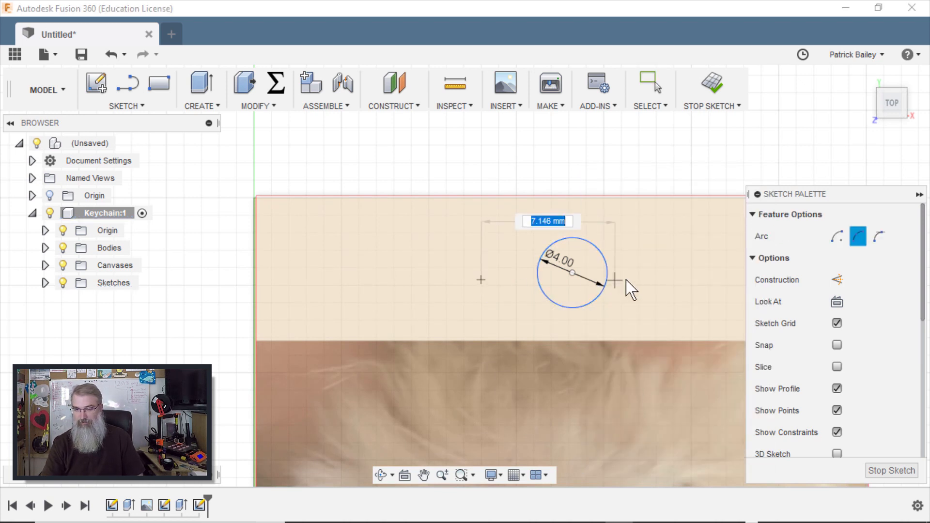
left_click(675, 281)
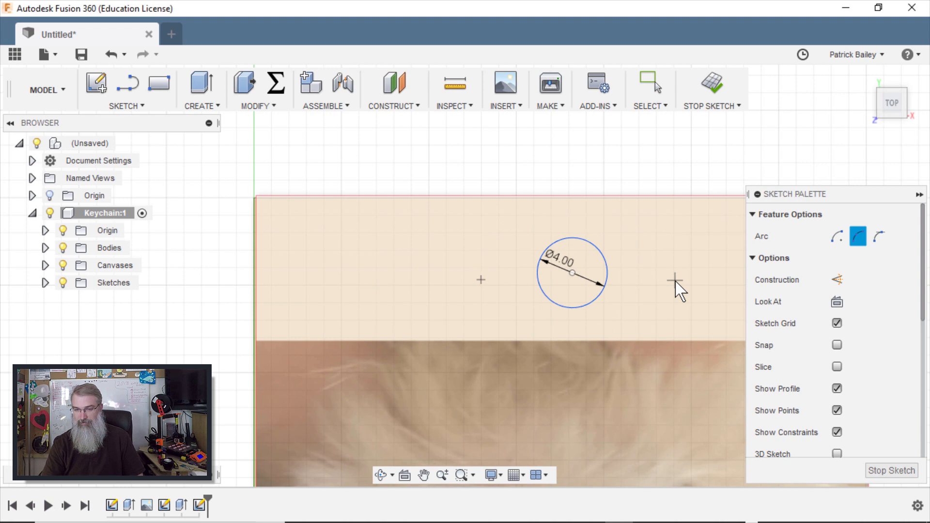
left_click(641, 237)
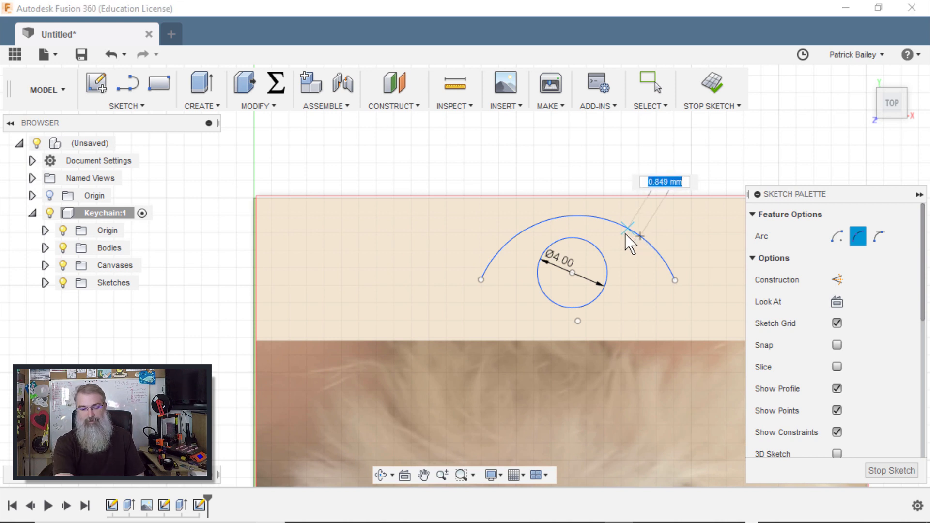
key("Escape")
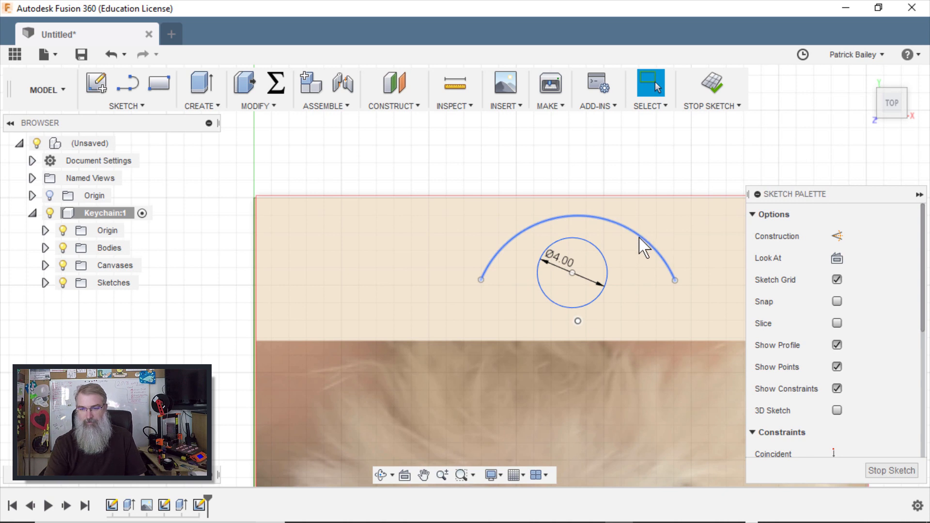
mouse_move(674, 281)
left_mouse_down()
mouse_move(665, 279)
mouse_move(675, 281)
left_mouse_up()
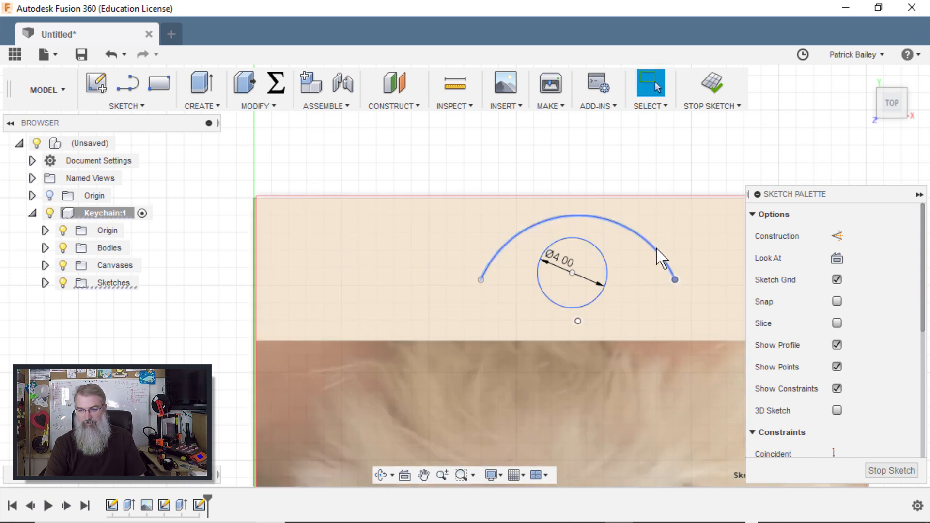
left_click(649, 251)
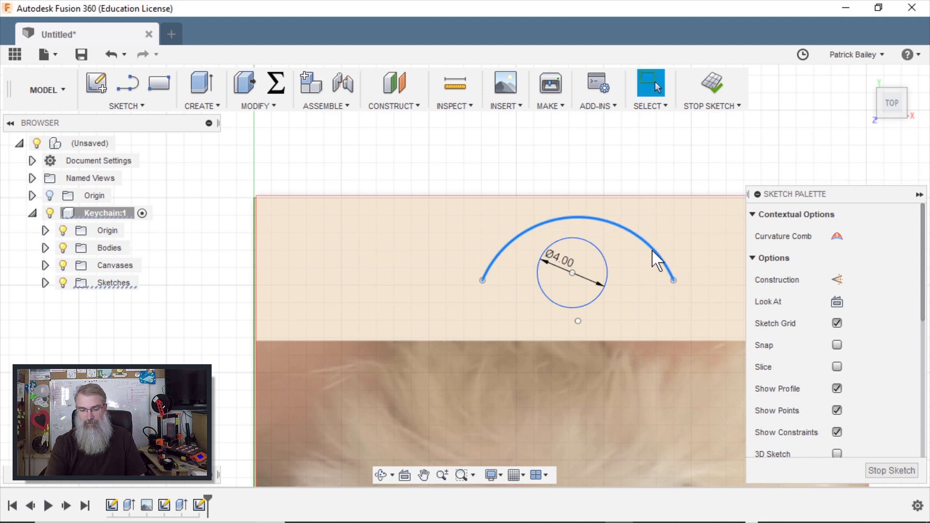
- Try dimensioning the horizontal distance from the arc's left end to the hole's centre at 6 mm and 4 mm, and undo it
key("d")
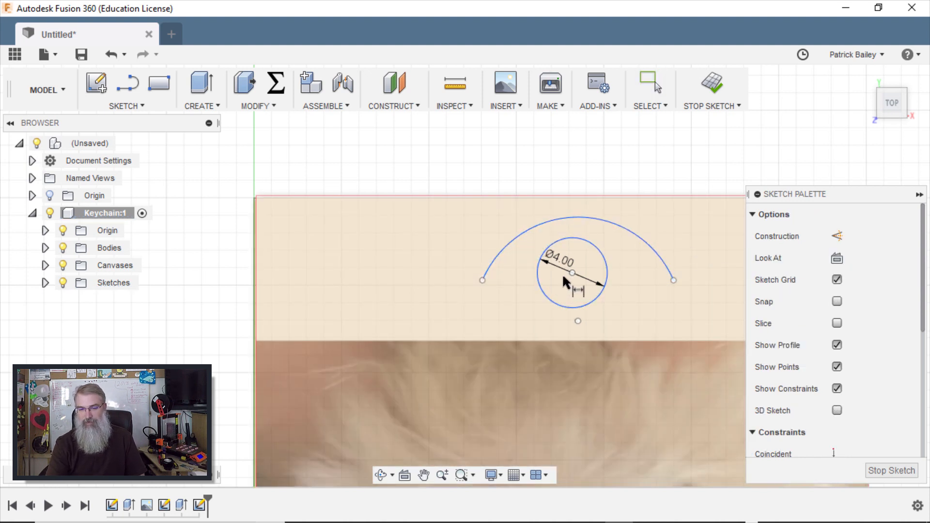
left_click(483, 281)
left_click(493, 290)
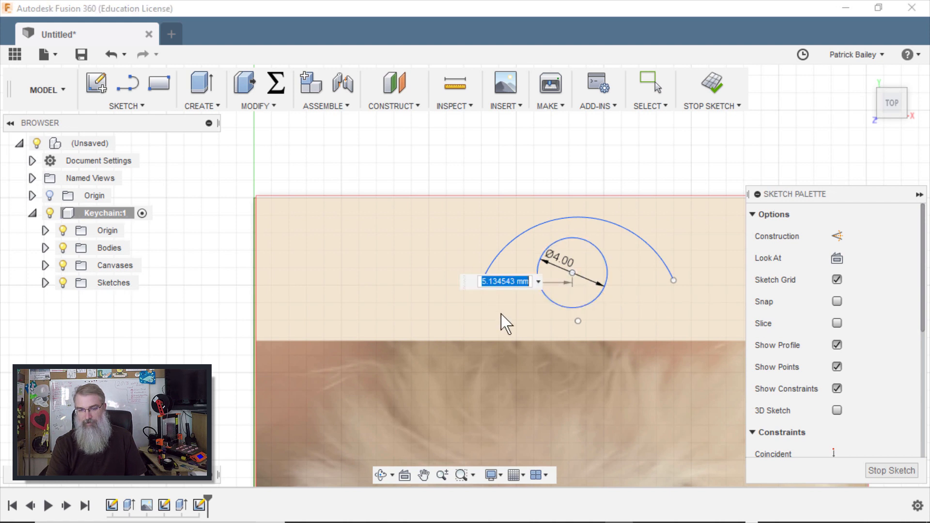
type("6")
key("Return")
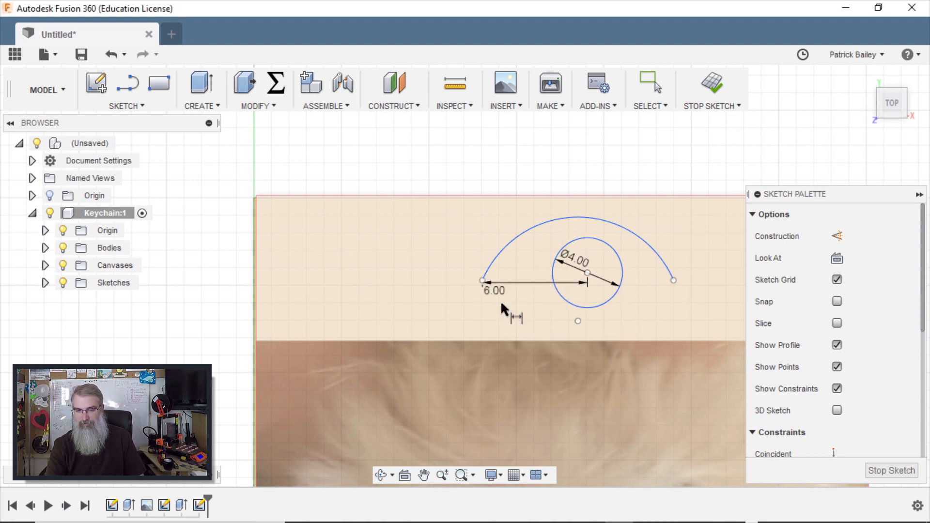
double_click(497, 292)
key("Return")
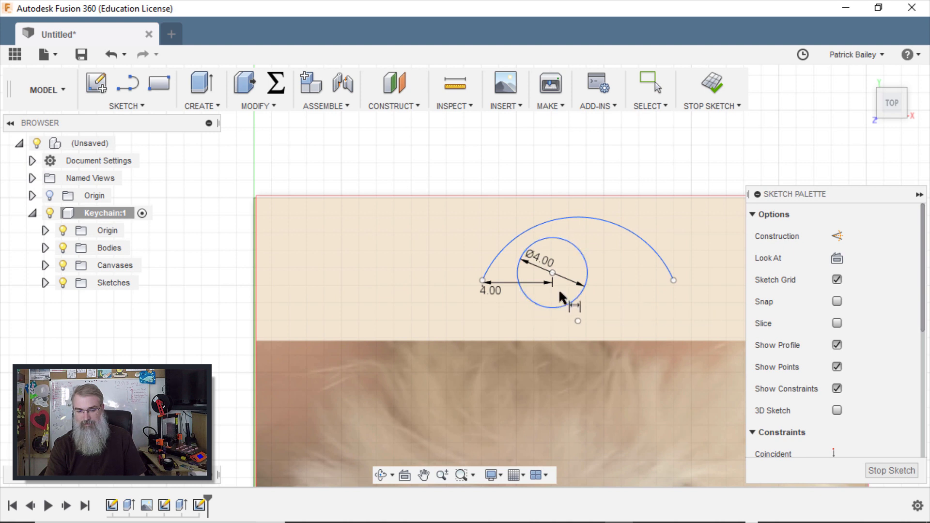
key("Escape")
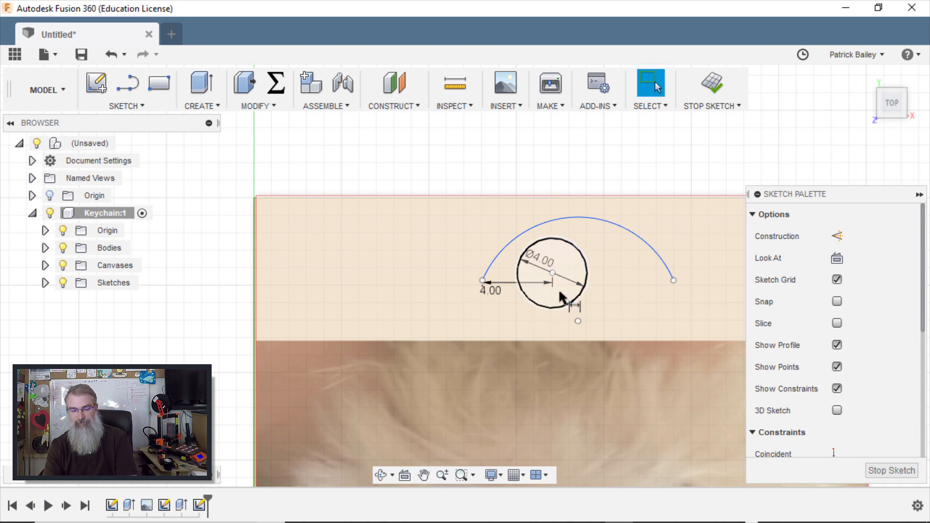
key("ctrl+z")
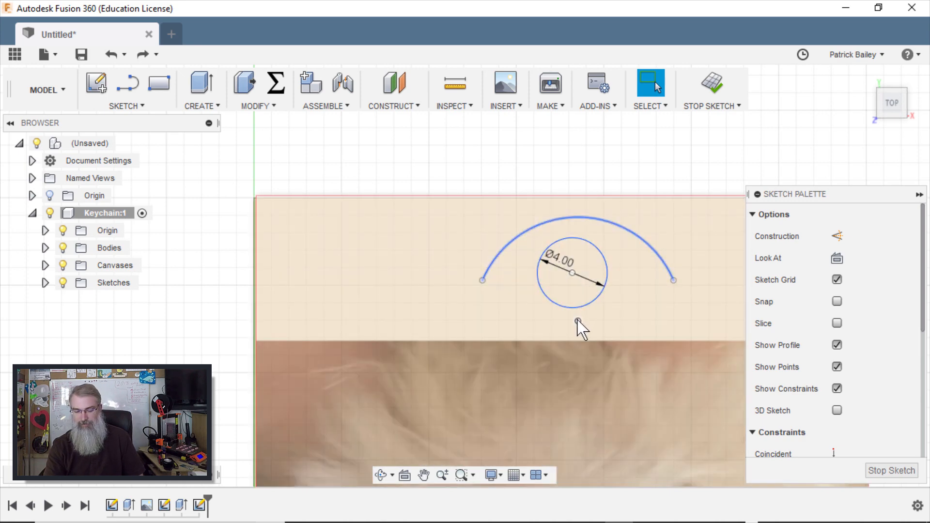
- Draw a vertical line about 9 mm long from the arc's centre point up past the block's upper edge
key("l")
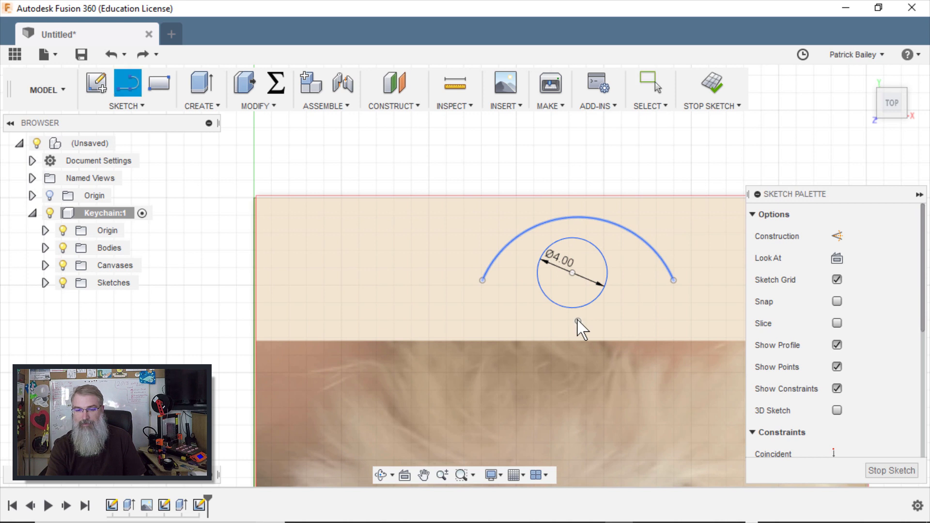
left_click(578, 321)
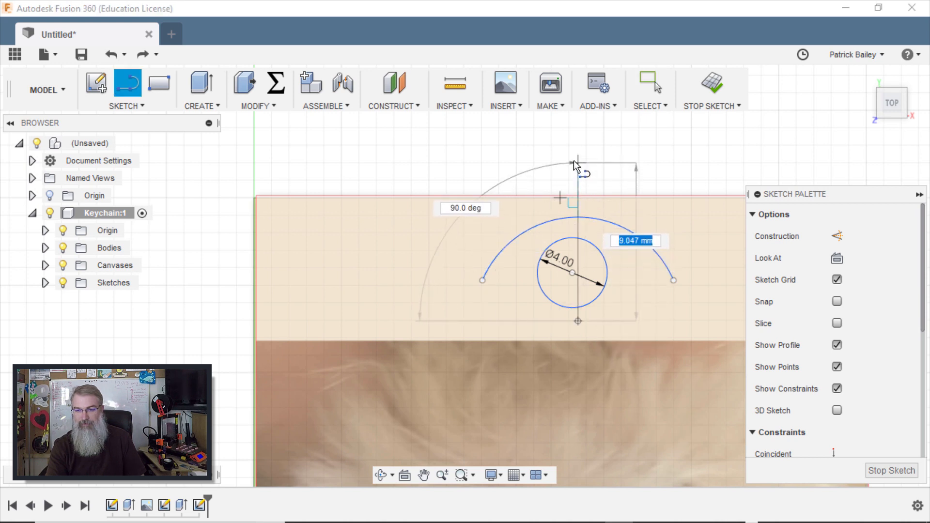
left_click(577, 161)
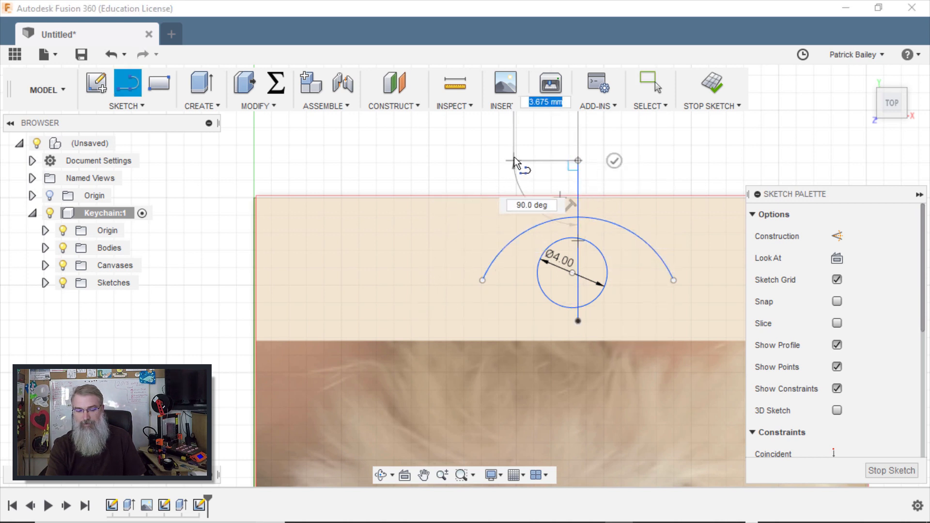
key("Escape")
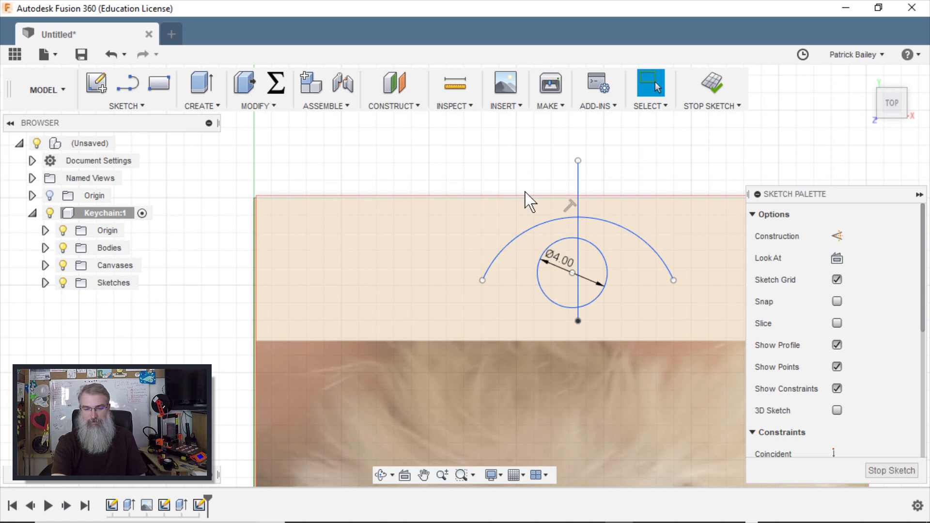
key("Escape")
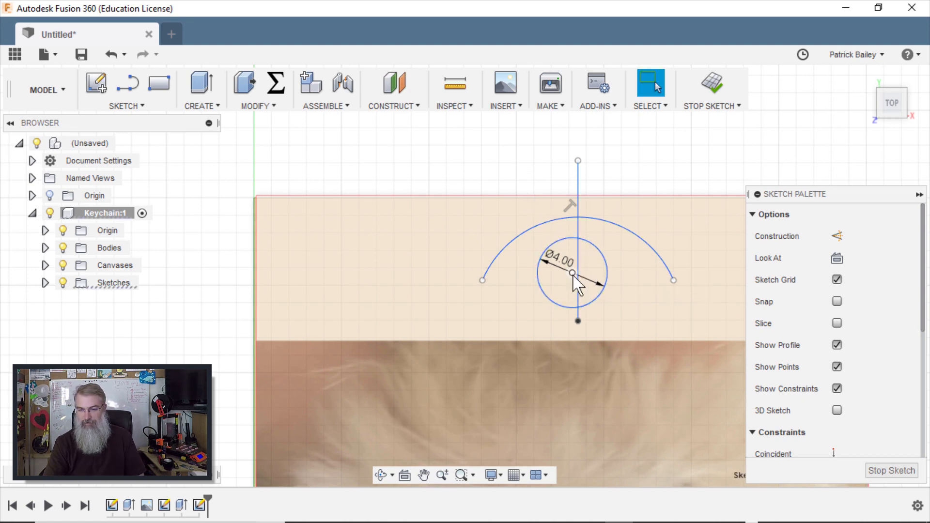
- Move the keyring hole circle's centre onto the vertical line, level with the arc's two ends
scroll(797, 356, "down", 5)
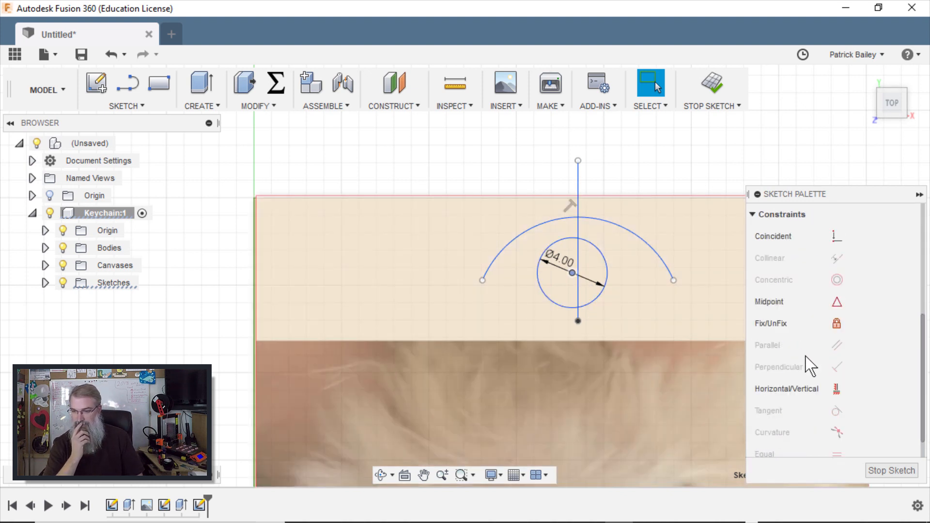
scroll(811, 367, "down", 1)
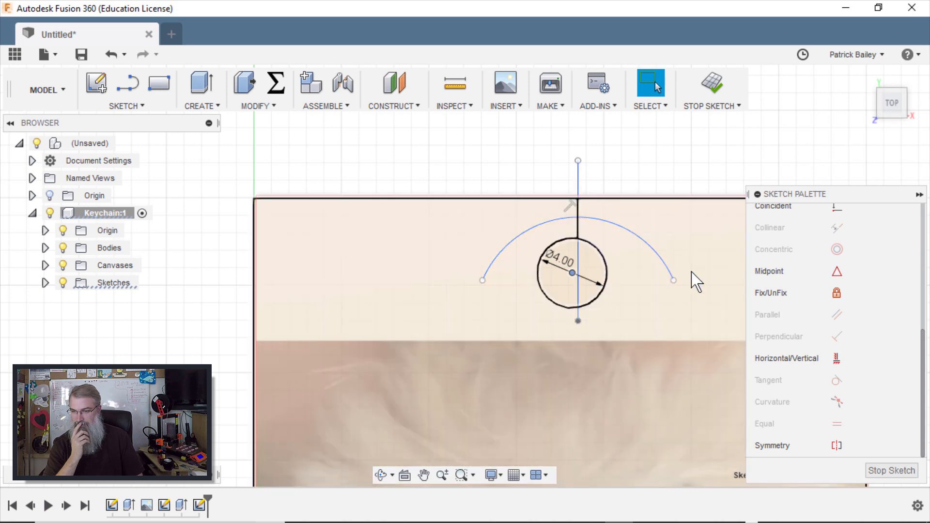
left_click(783, 272)
left_click(572, 273)
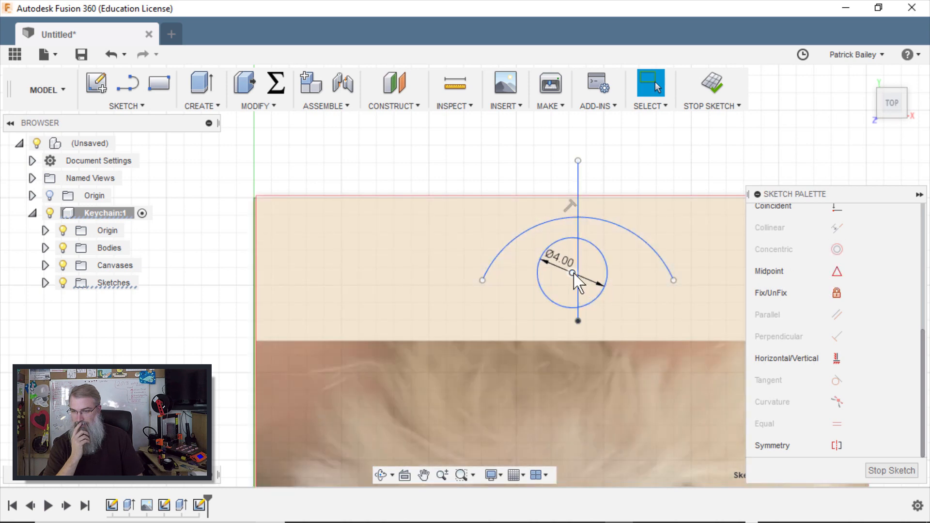
left_click(578, 272)
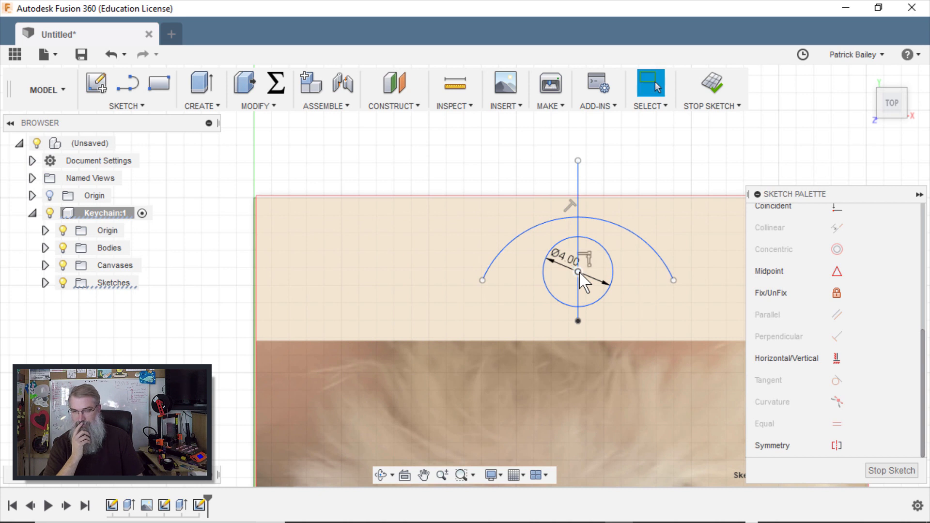
left_click(579, 272)
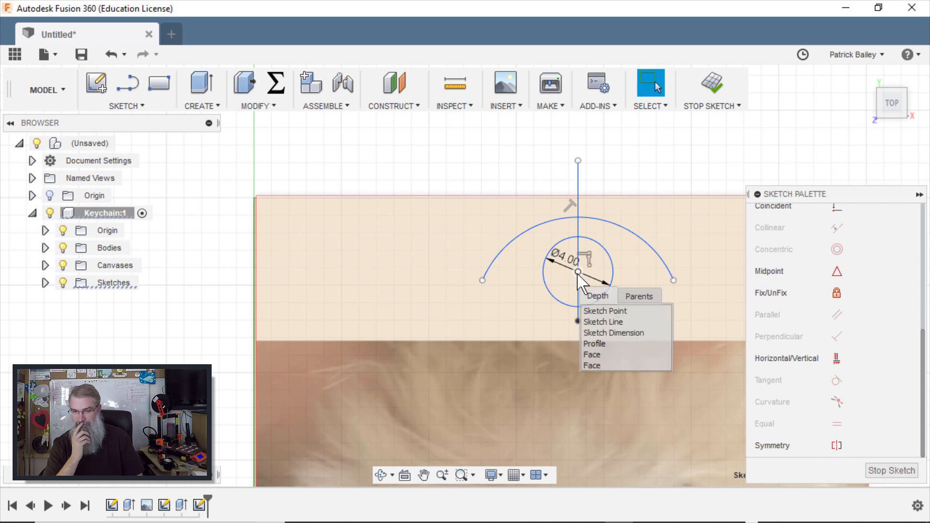
left_click_drag(579, 270, 577, 281)
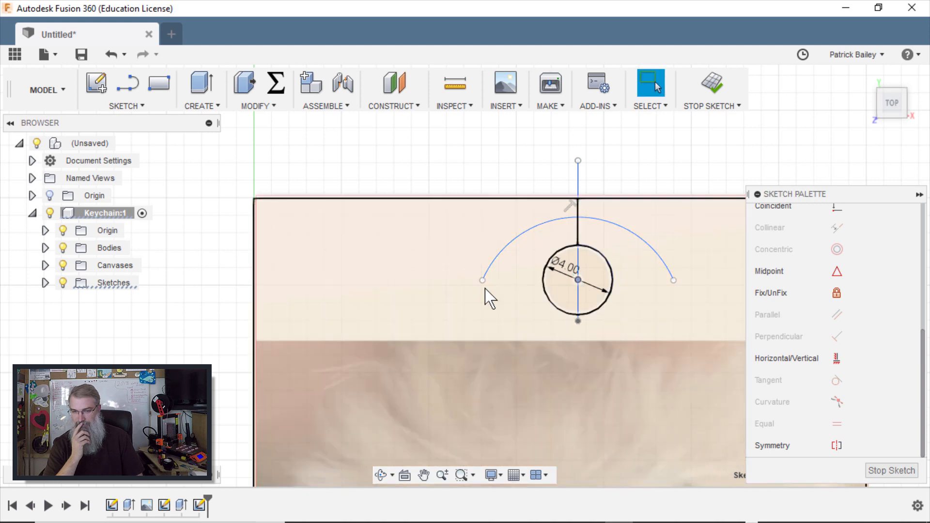
left_click_drag(481, 284, 482, 287)
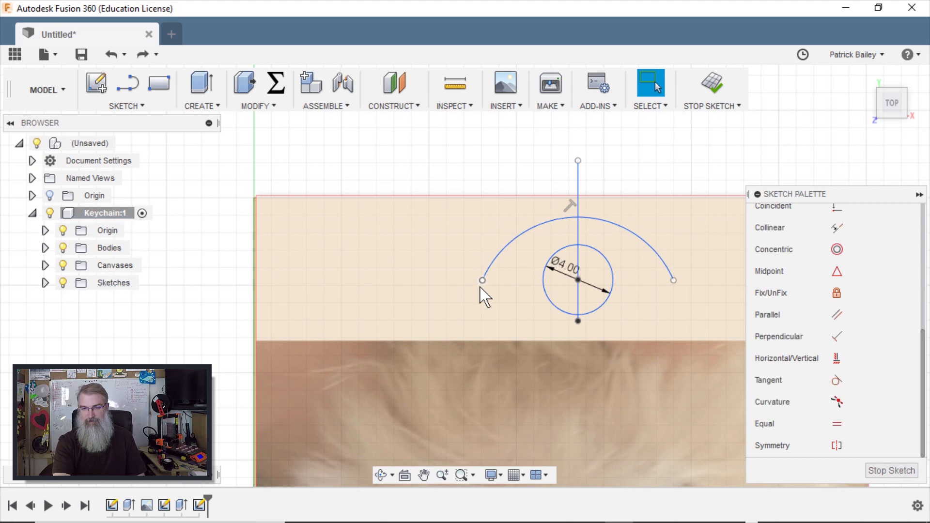
scroll(481, 291, "down", 6)
middle_click_drag(555, 333, 526, 226)
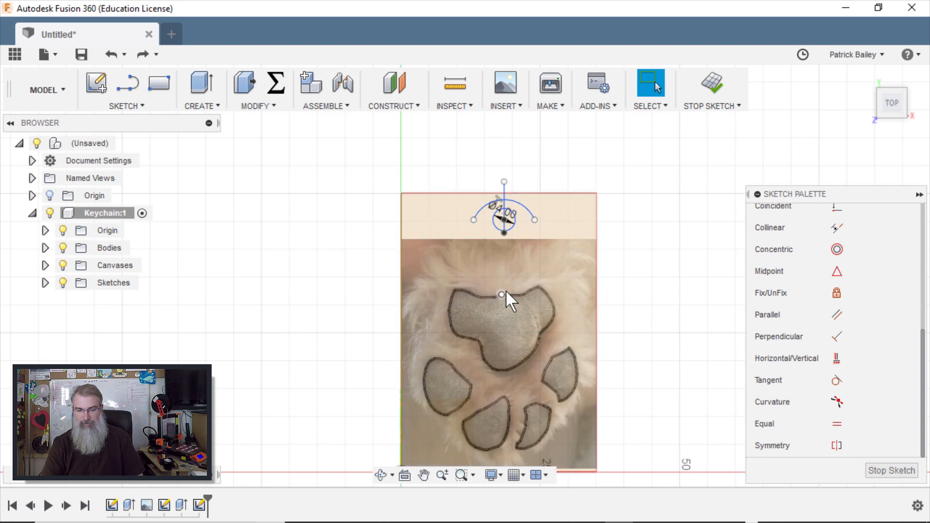
middle_click_drag(481, 397, 519, 287)
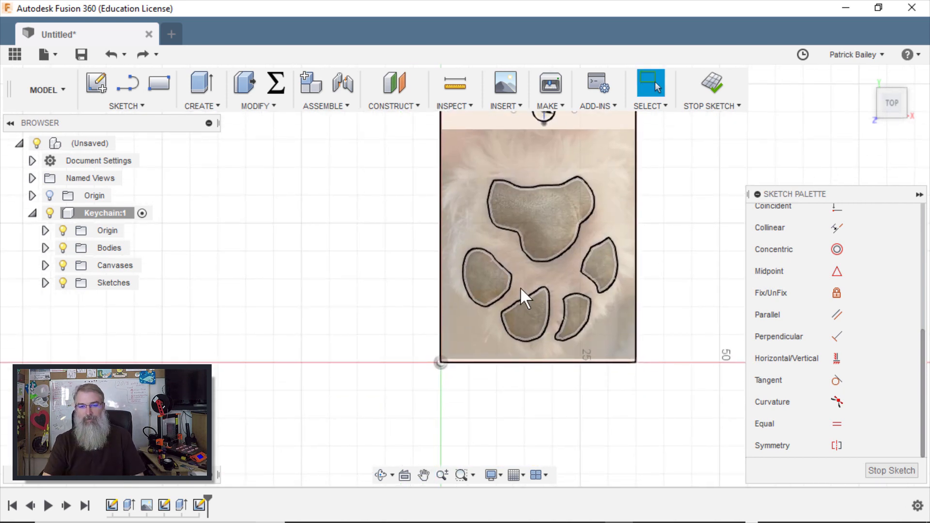
scroll(519, 286, "up", 5)
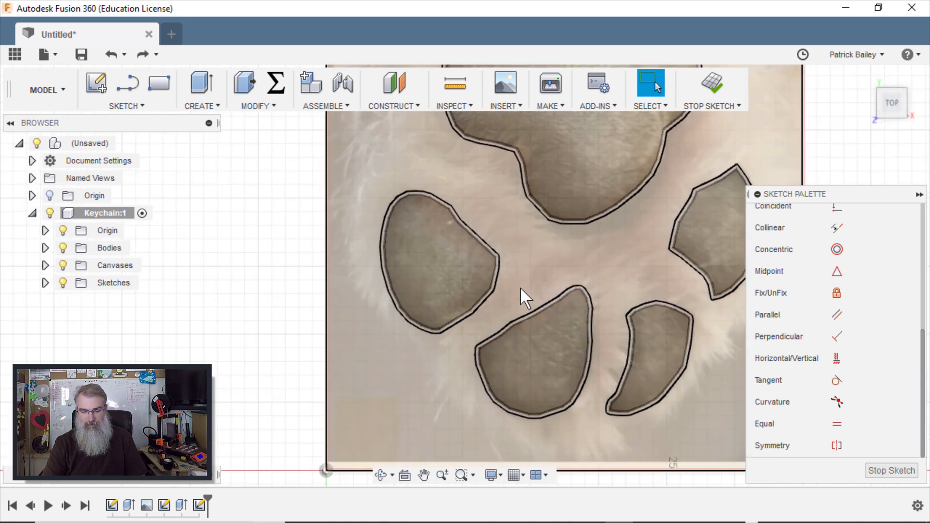
- Draw a 3-Point Arc around the lower outside of the second toe pad from the left, leaving a margin around it
key("s")
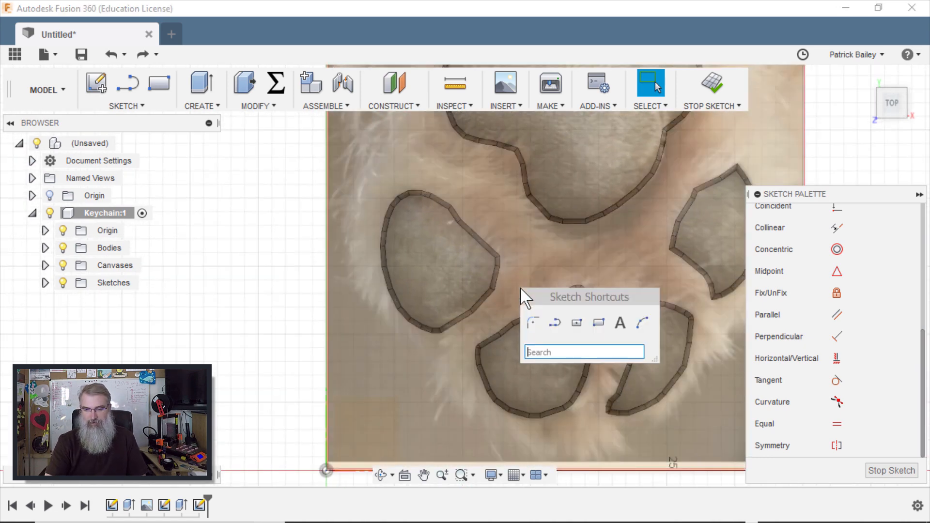
left_click(641, 323)
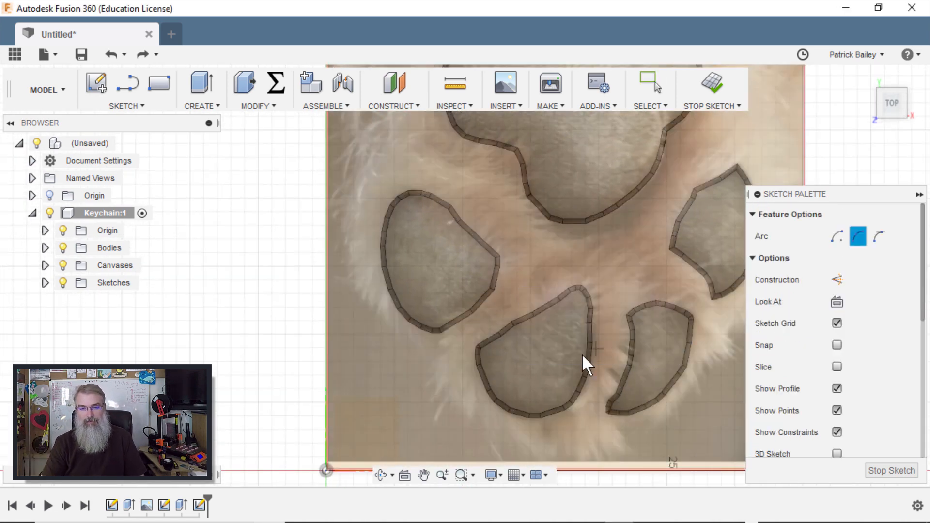
left_click(461, 336)
left_click(594, 411)
left_click(521, 447)
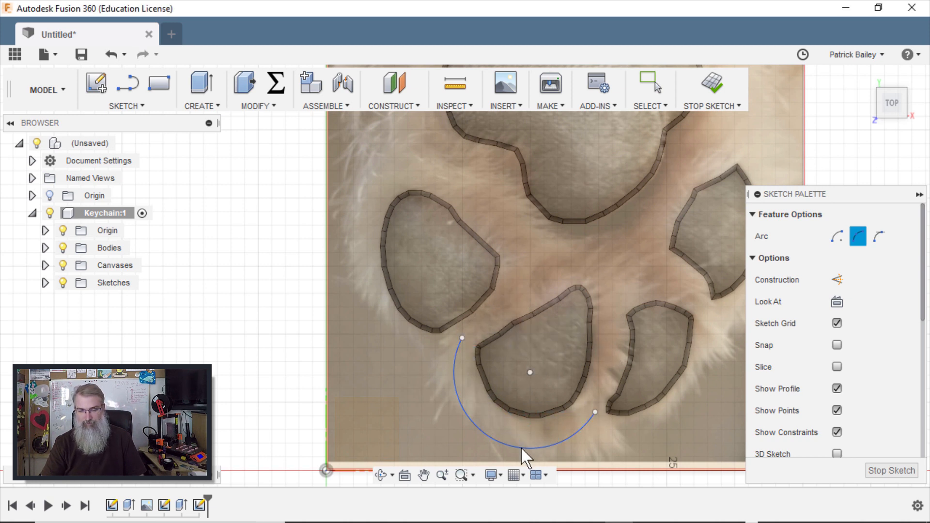
- Try drawing arcs from the first toe arc's two ends around the third and far-left toe pads, and undo both
left_click(595, 414)
left_click(699, 299)
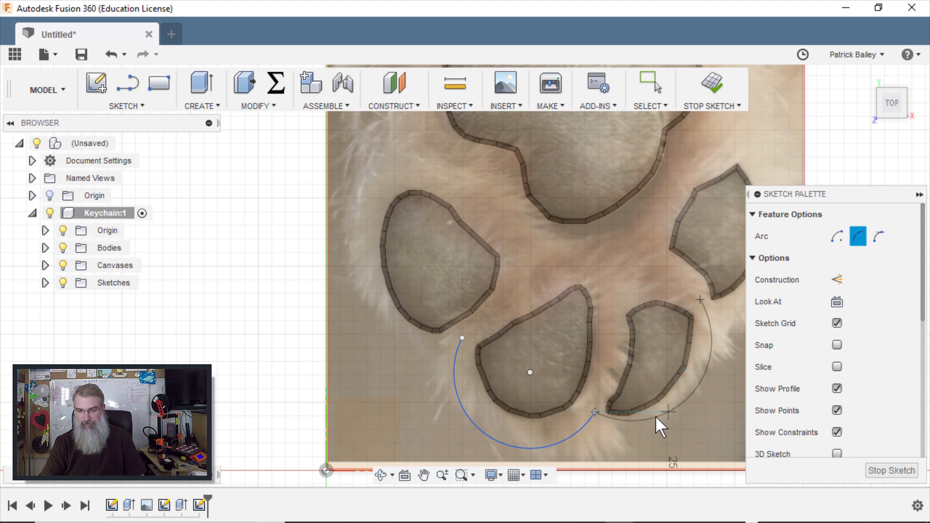
left_click(630, 428)
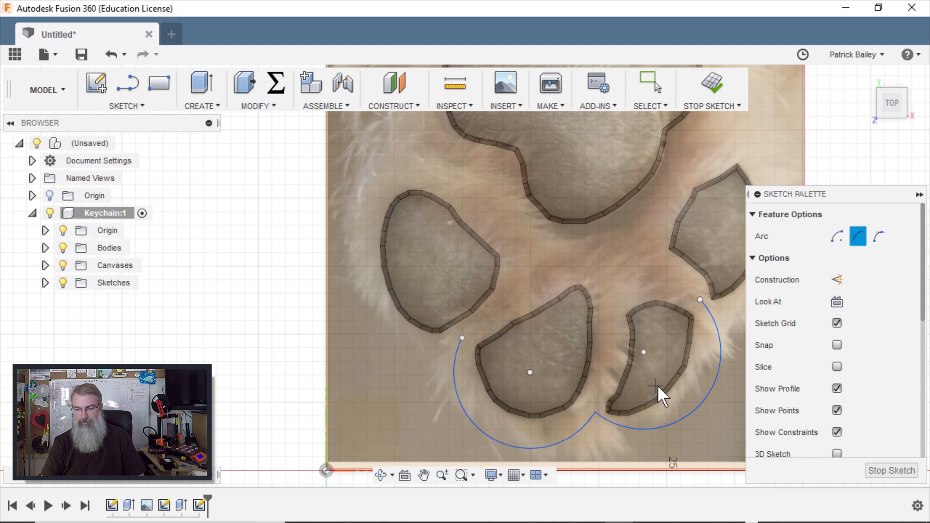
left_click(463, 338)
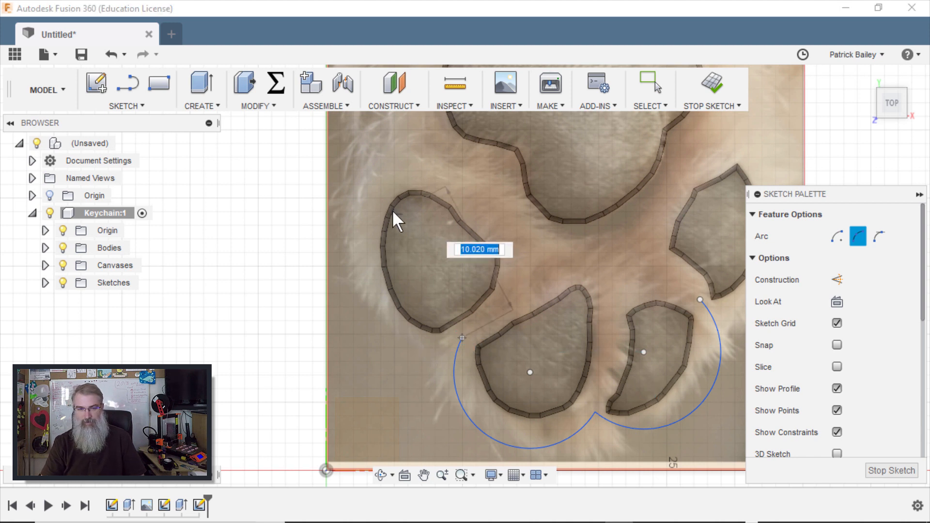
left_click(368, 193)
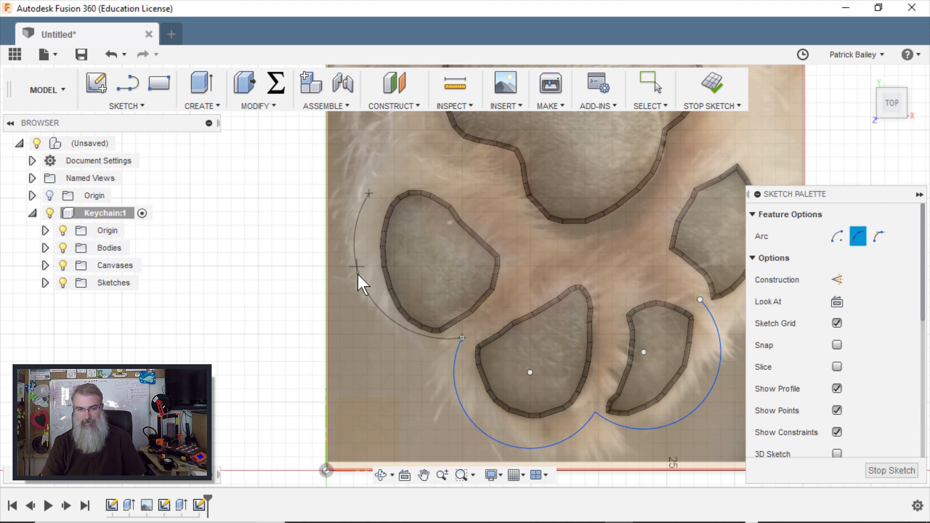
left_click(397, 345)
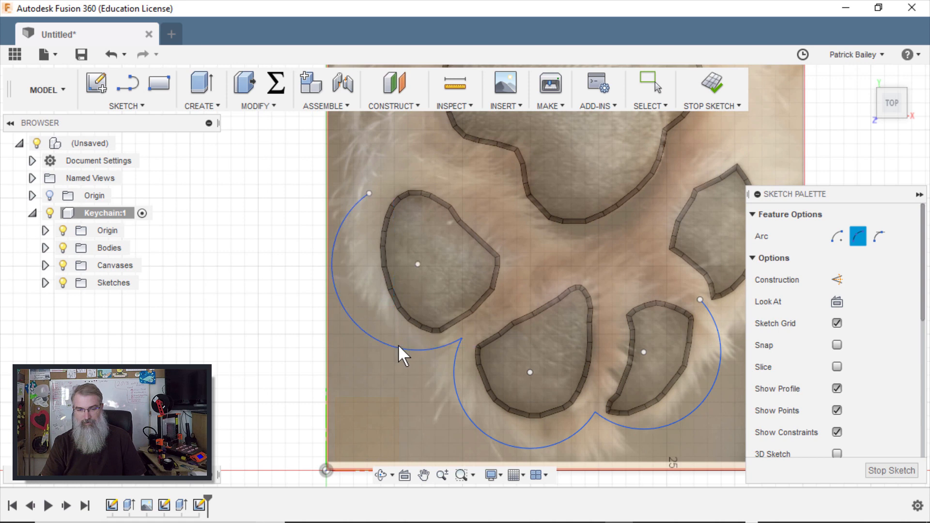
key("Escape")
key("ctrl+z")
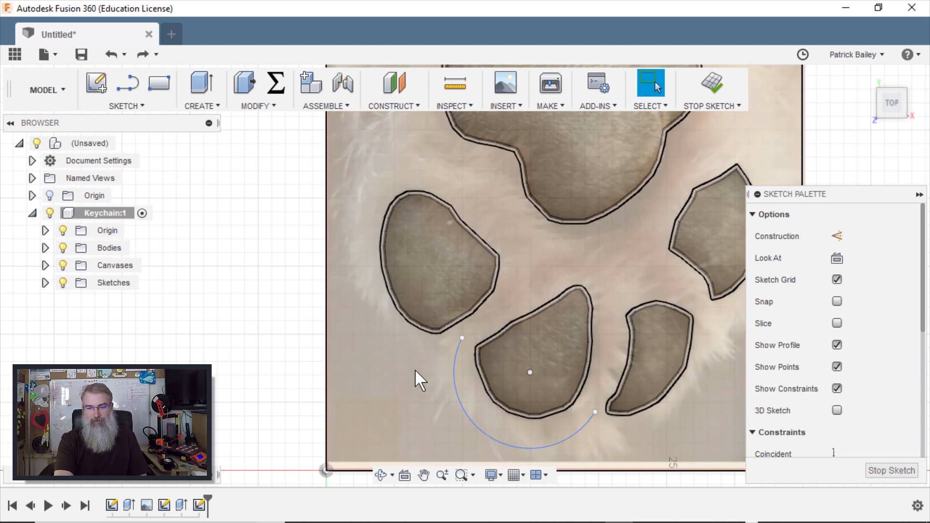
- Draw a 3-Point Arc around the far-left toe pad, from a point on the existing toe arc up to the pad's upper outer side
key("s")
left_click(539, 408)
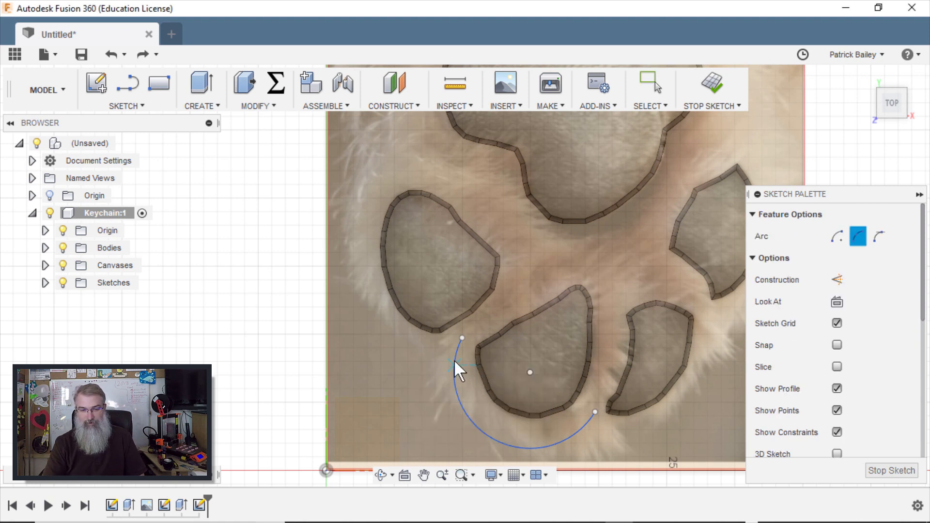
left_click(363, 214)
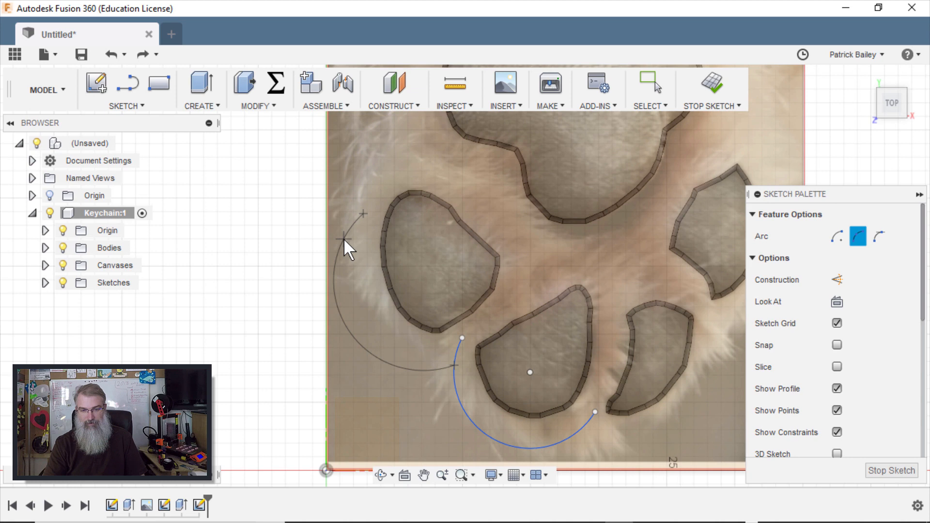
left_click(344, 238)
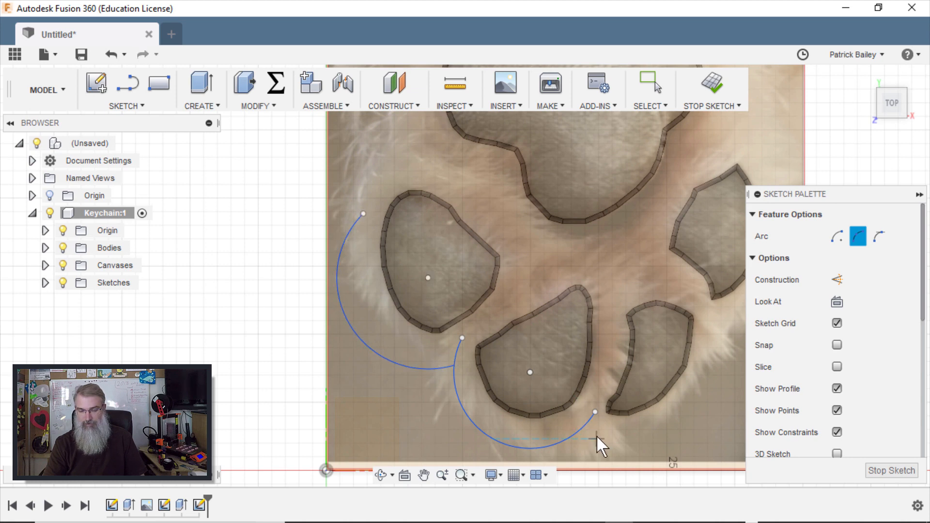
- Draw a 3-Point Arc around the third toe pad, from a point on the second pad's arc to beside the third pad's upper right corner
scroll(597, 435, "up", 3)
left_click(584, 420)
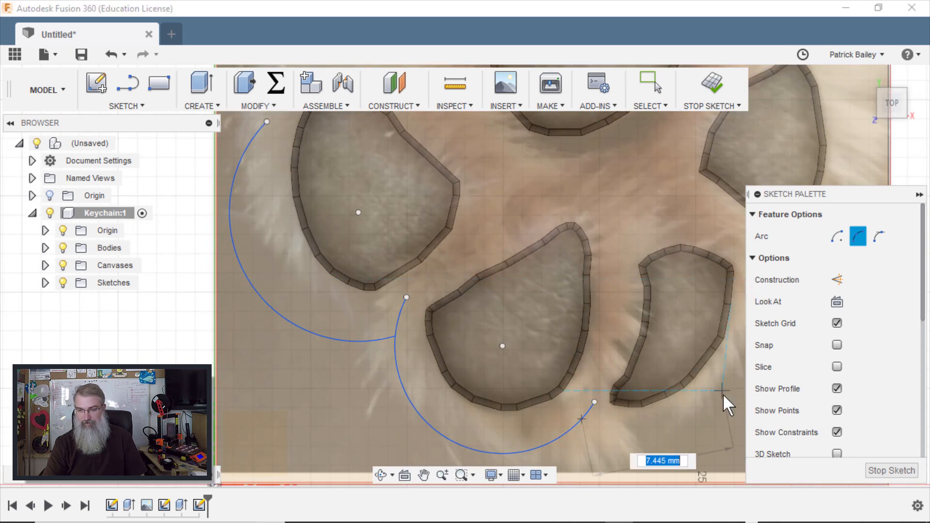
scroll(721, 391, "down", 2)
mouse_move(722, 391)
middle_mouse_down()
mouse_move(566, 357)
mouse_move(509, 385)
middle_mouse_up()
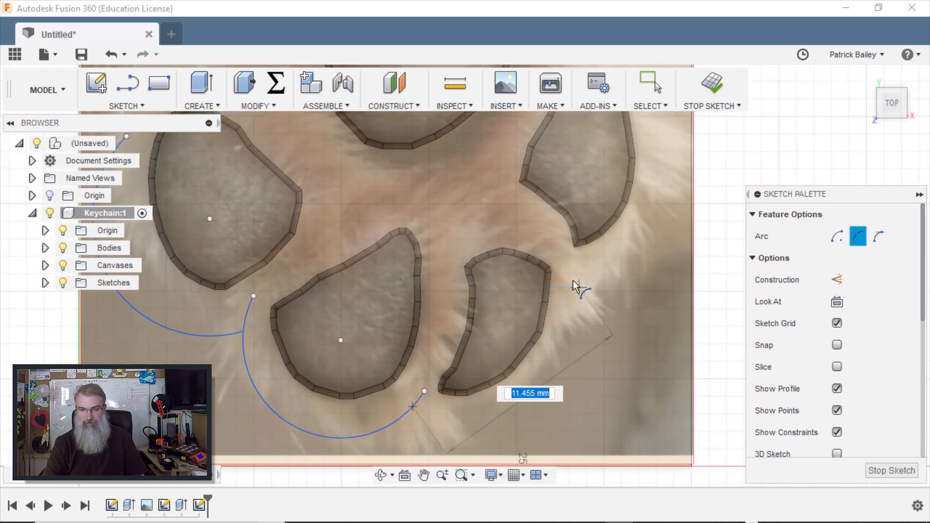
left_click(571, 277)
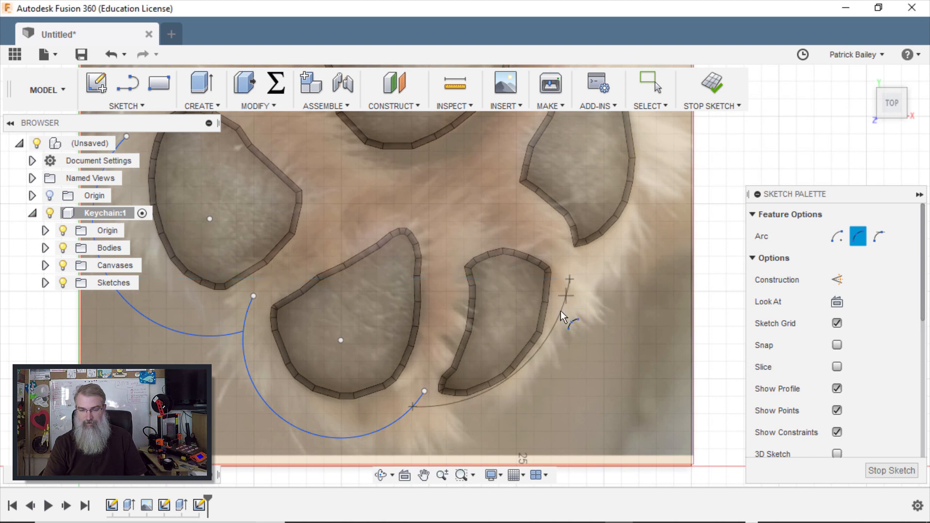
left_click(569, 371)
- Draw a 3-Point Arc around the far-right toe pad, from the third pad's arc end to just above the pad's upper tip
middle_click_drag(608, 339, 560, 412)
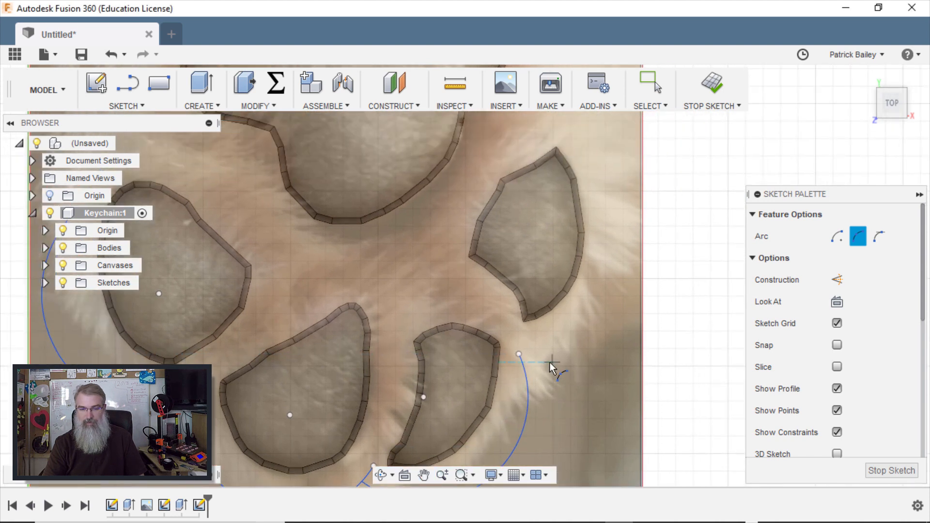
left_click(518, 355)
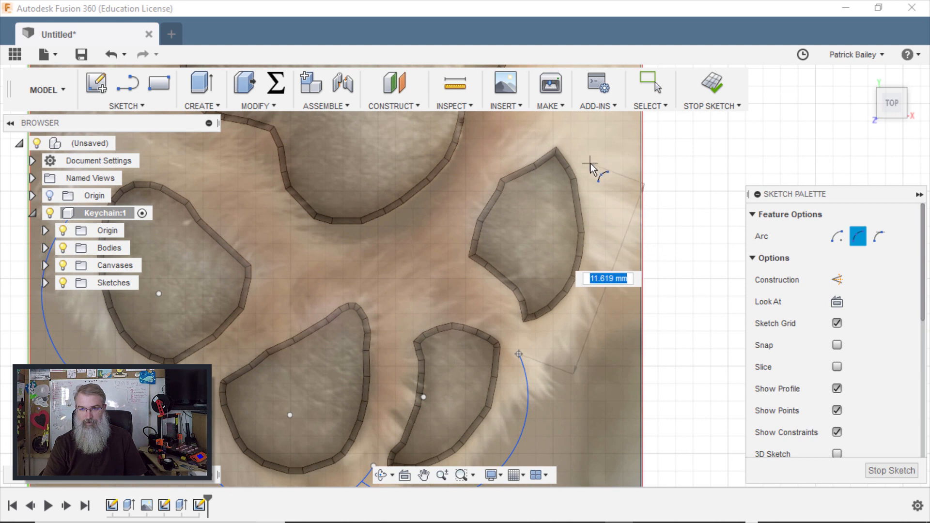
left_click(572, 144)
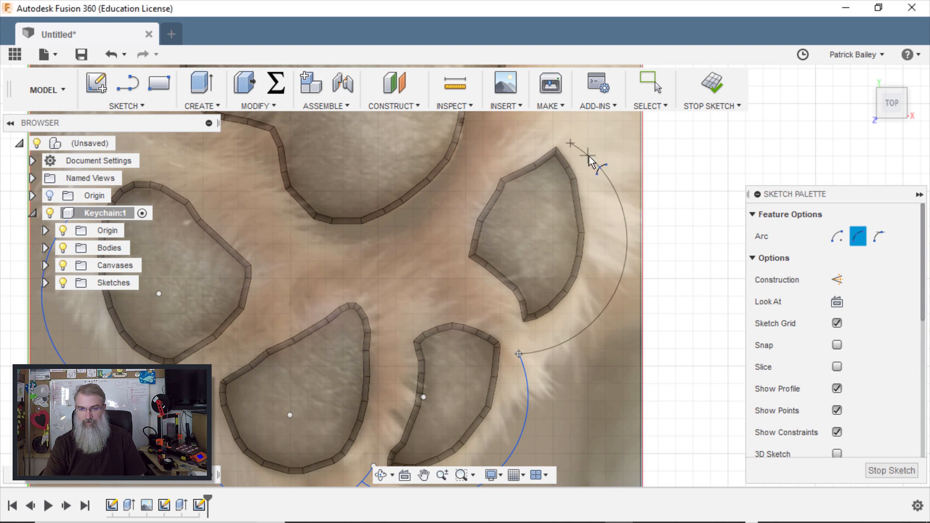
left_click(577, 147)
- Draw two straight lines joining the upper ends of the outer toe arcs to the matching ends of the keyring hole's arc
scroll(577, 148, "down", 2)
scroll(581, 150, "down", 3)
middle_click_drag(585, 151, 597, 390)
scroll(594, 303, "down", 1)
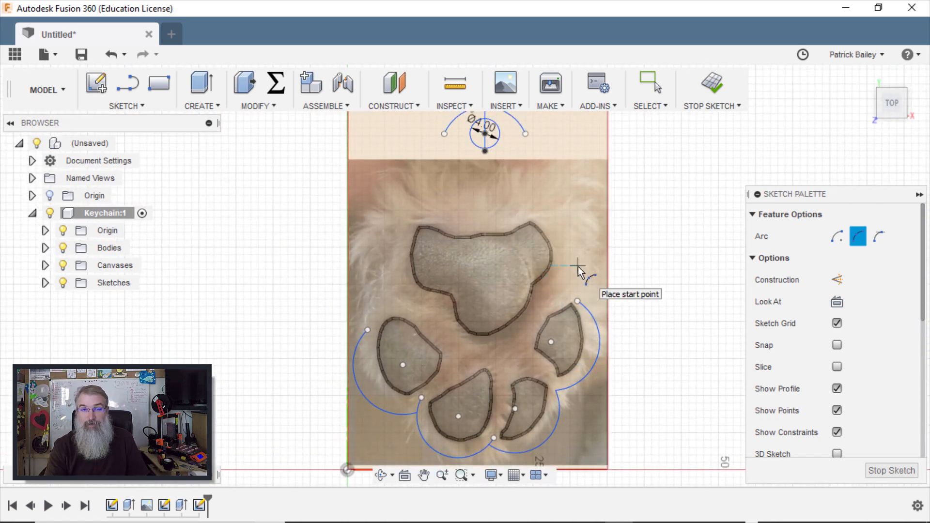
key("l")
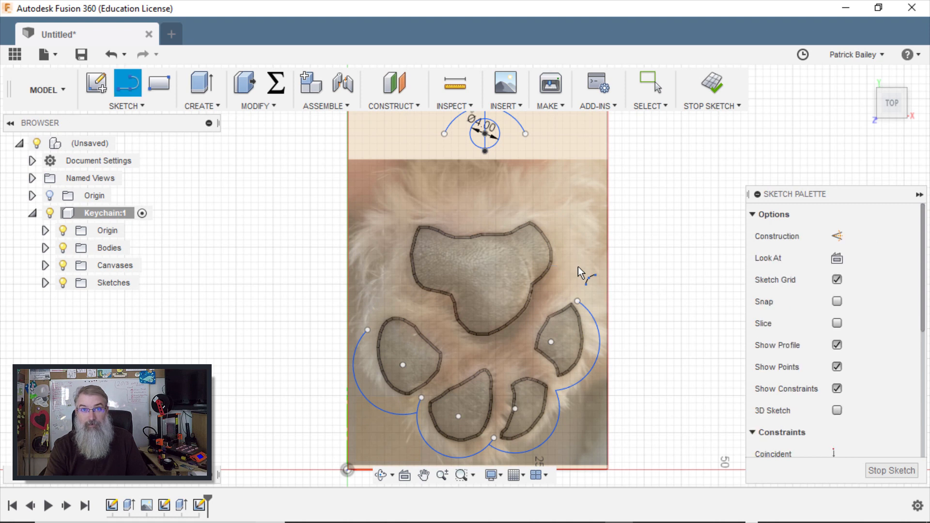
left_click(368, 332)
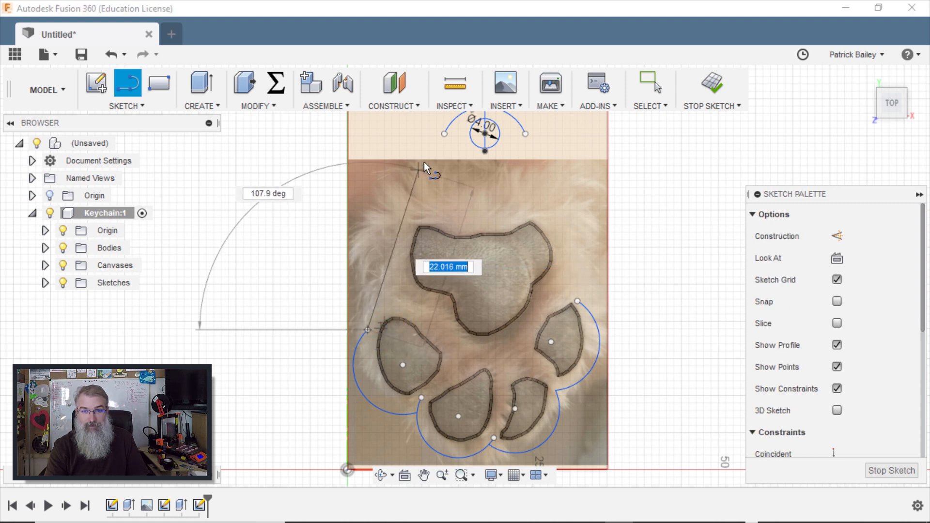
left_click(444, 135)
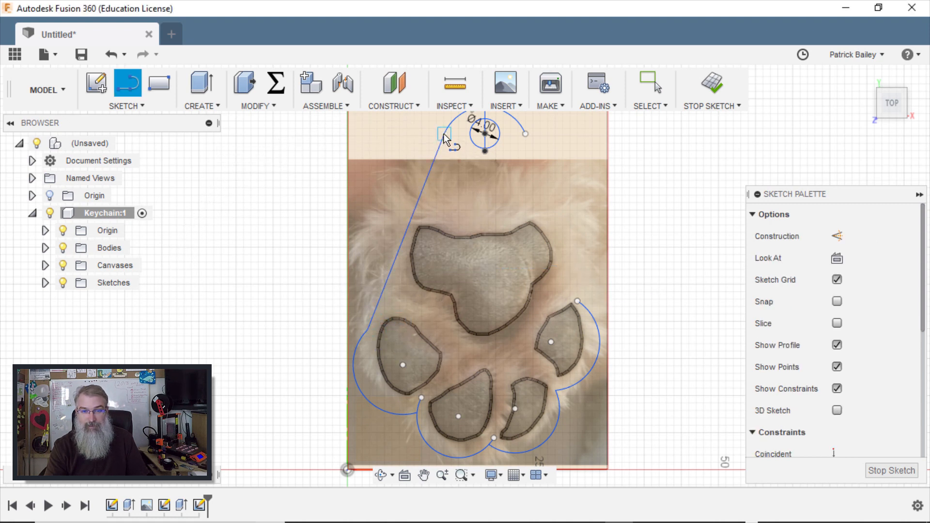
left_click(578, 301)
left_click(525, 134)
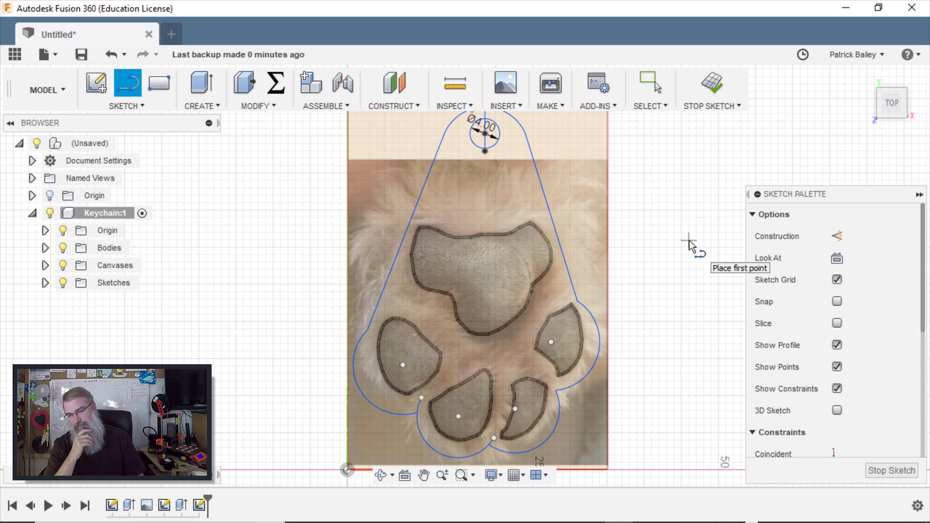
- Try making each straight side line tangent to the outer toe arc it meets, on both the right and left sides
scroll(672, 255, "down", 1)
middle_click_drag(672, 255, 679, 183)
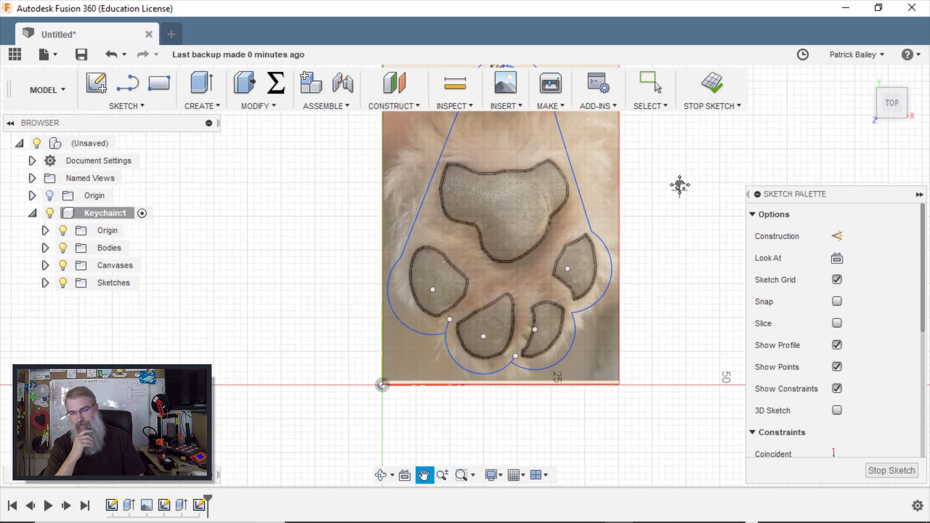
scroll(662, 247, "up", 2)
scroll(662, 248, "up", 1)
middle_click_drag(650, 243, 723, 245)
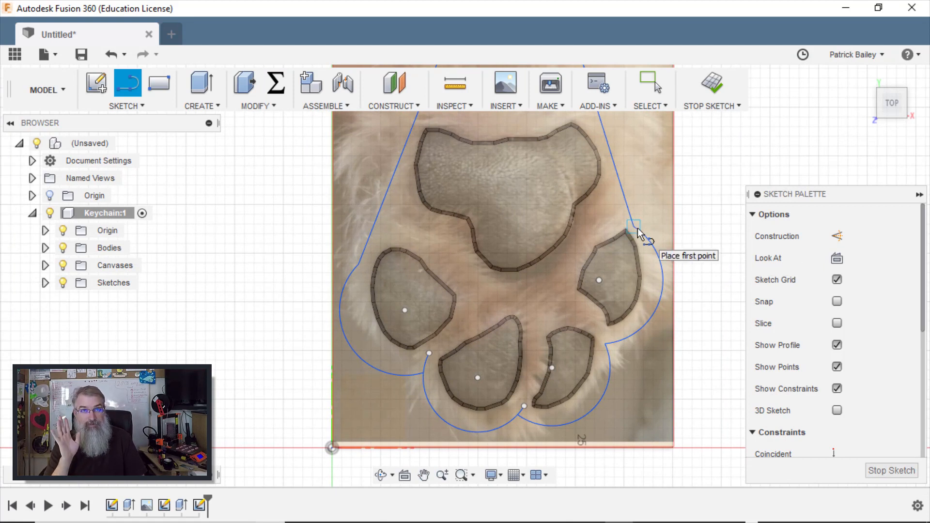
scroll(809, 315, "down", 5)
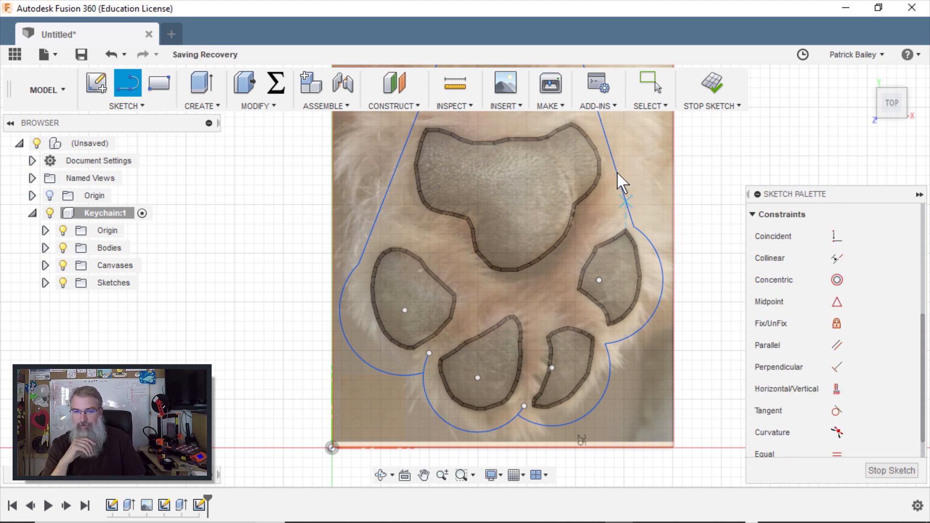
key("Escape")
scroll(621, 179, "down", 3)
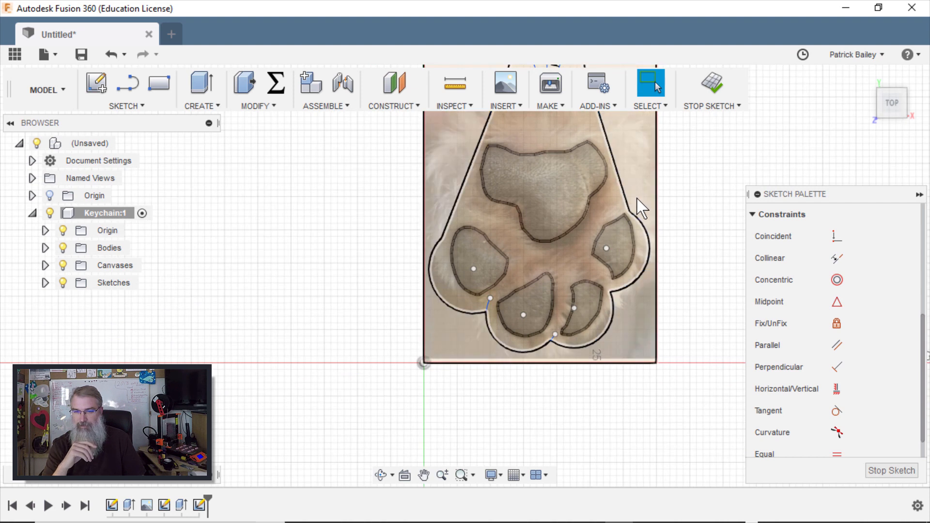
double_click(626, 187)
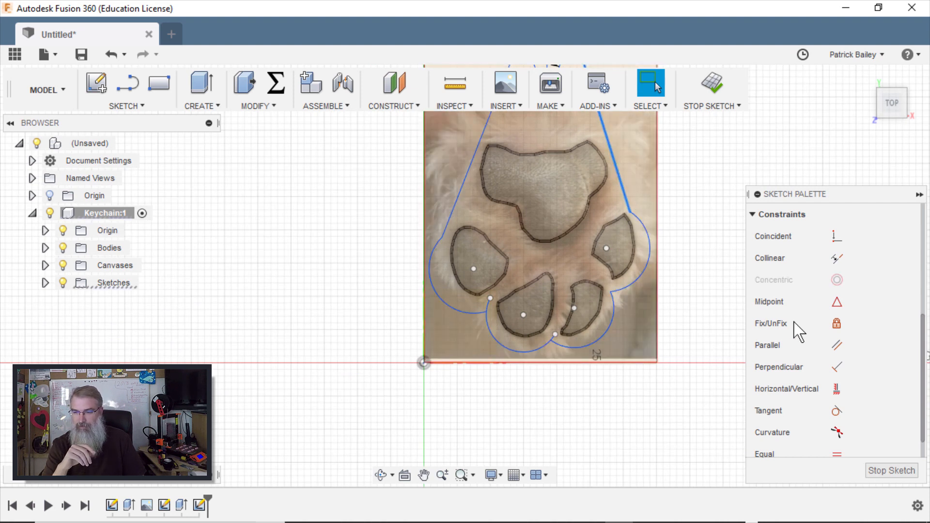
left_click(837, 412)
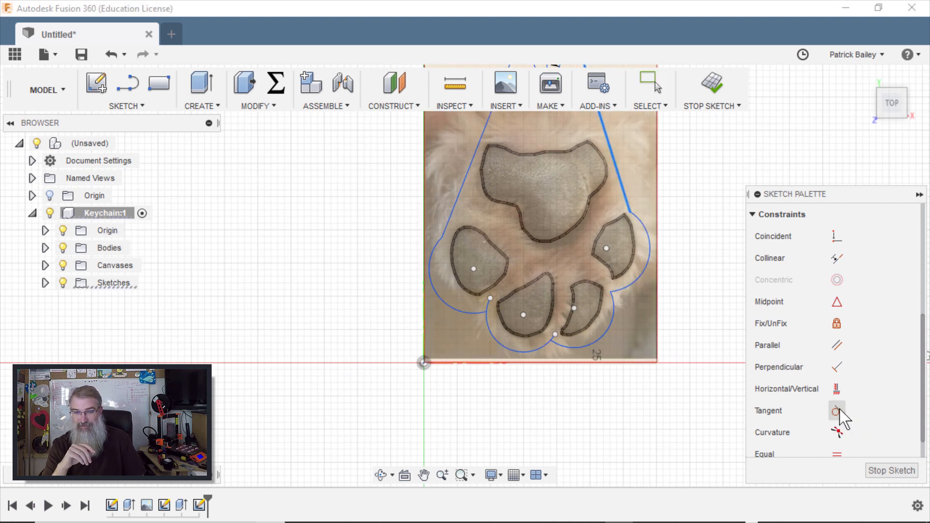
left_click(640, 220)
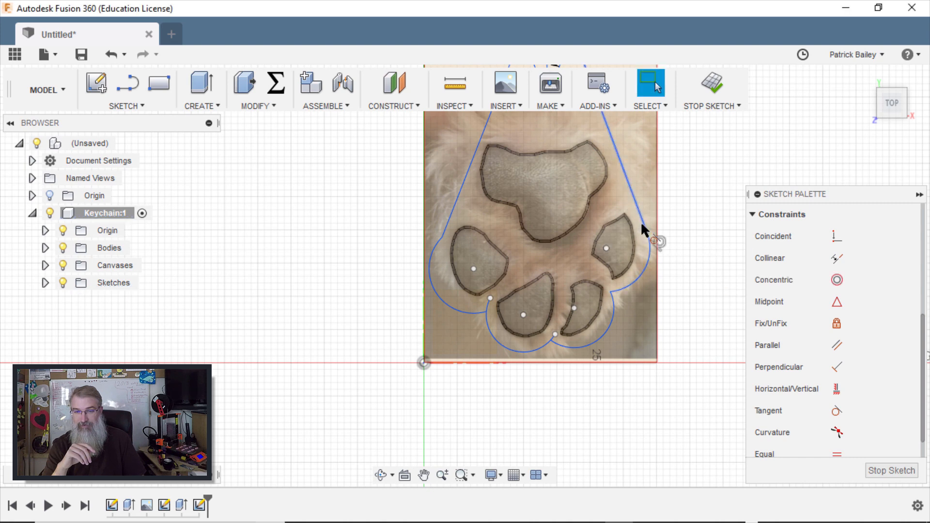
left_click(459, 191)
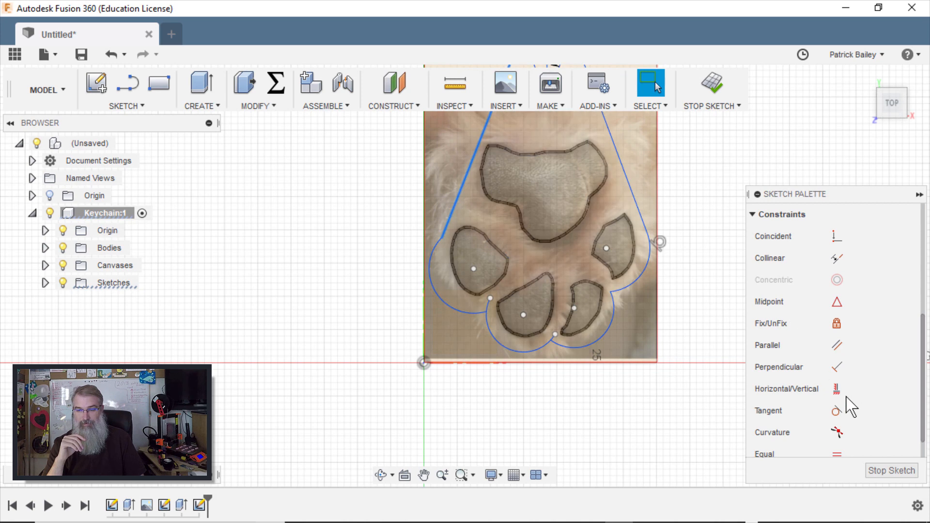
left_click(837, 412)
left_click(434, 243)
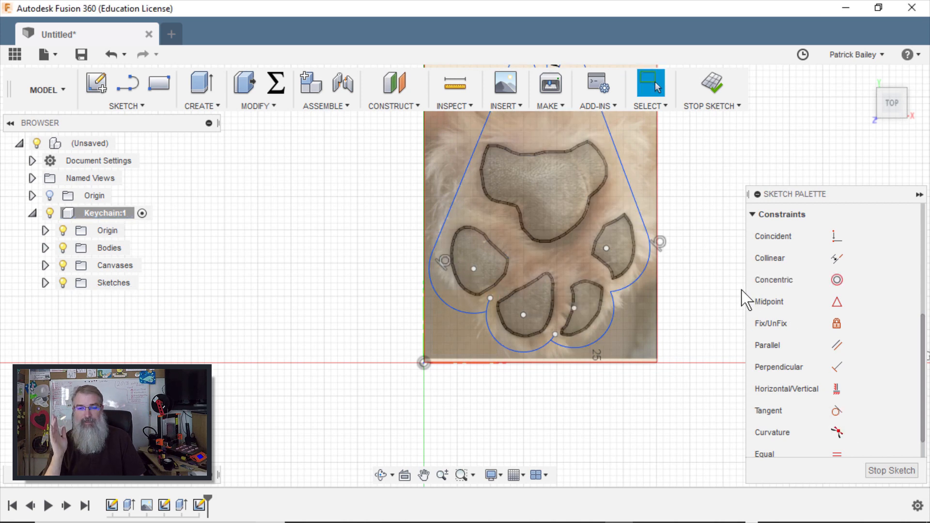
- Undo the tangent constraints between the two side lines and the outer toe arcs
scroll(747, 293, "down", 3)
middle_click_drag(727, 293, 675, 340)
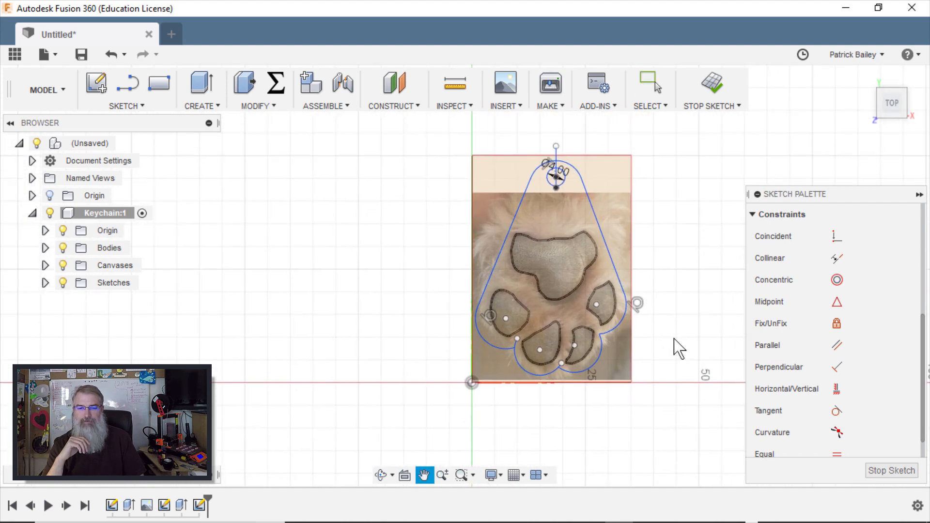
scroll(677, 347, "up", 3)
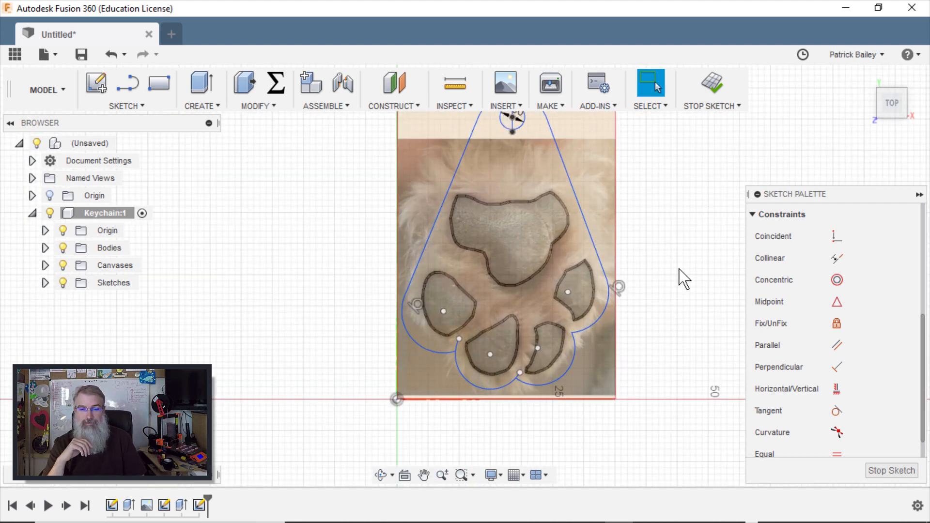
key("ctrl+z")
key("ctrl+z")
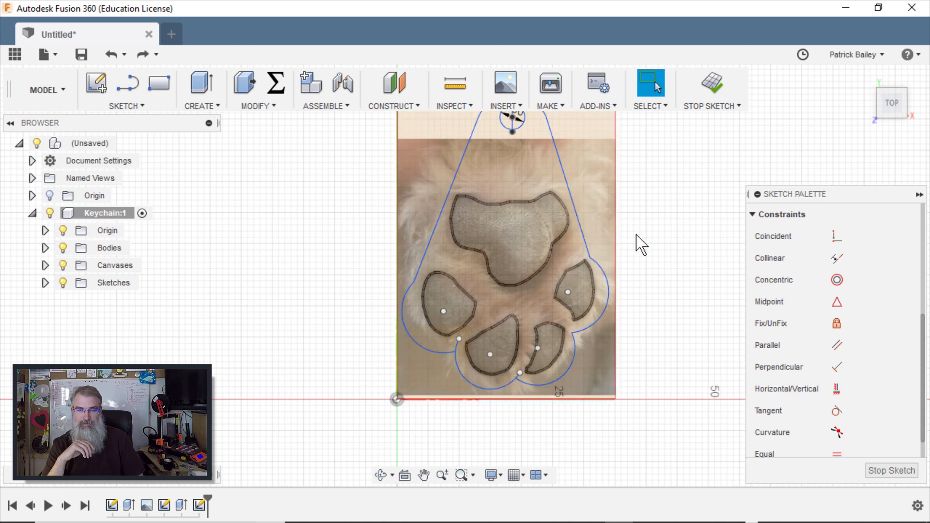
- Move the joint between each straight side line and its outer toe arc slightly, on both the right and left sides of the outline
scroll(635, 235, "up", 3)
scroll(636, 235, "up", 2)
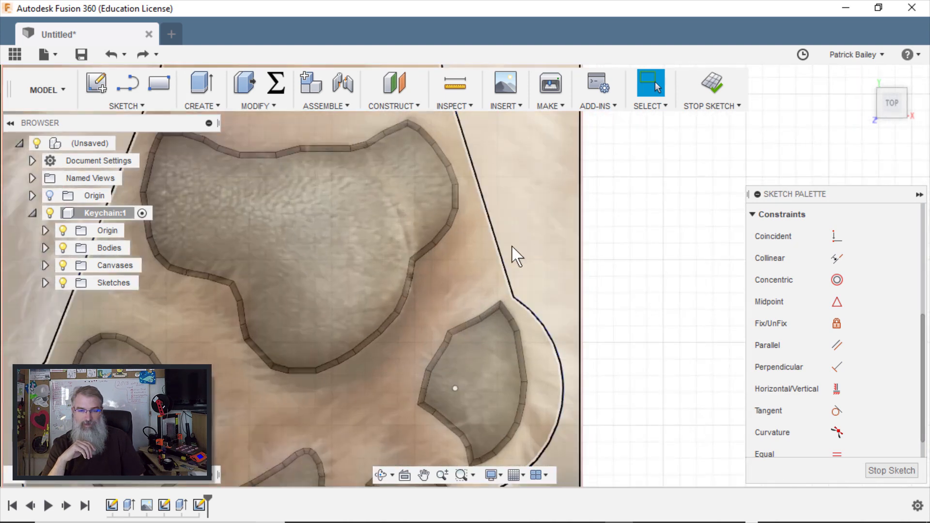
left_click(512, 290)
left_click_drag(512, 291, 531, 298)
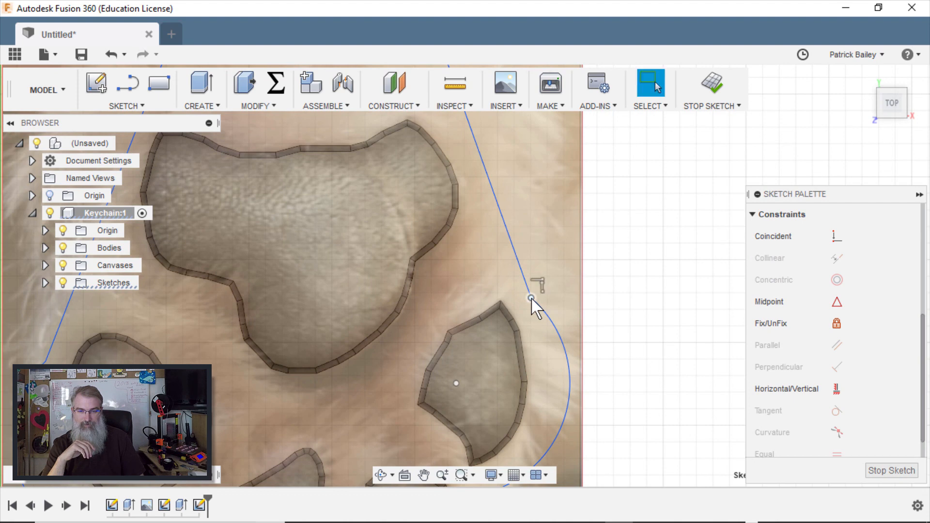
scroll(530, 298, "down", 3)
left_click(660, 306)
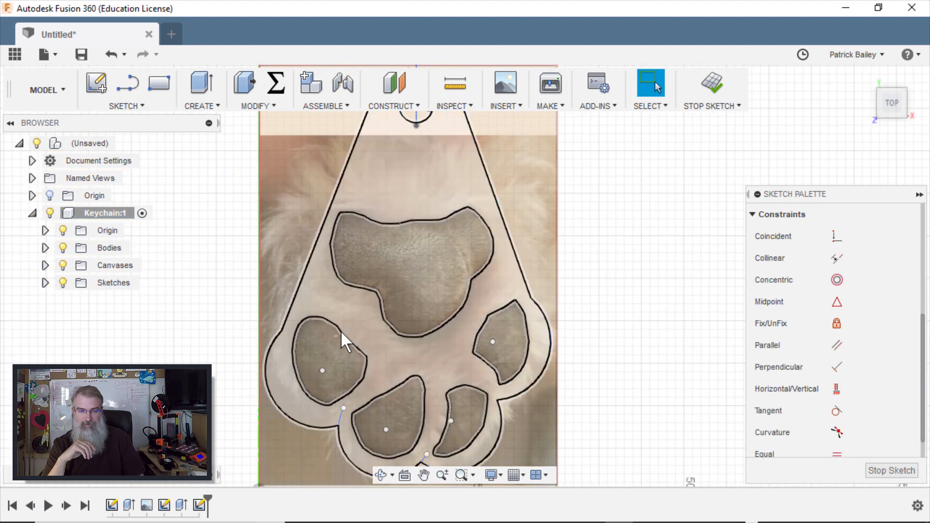
left_click(279, 336)
mouse_move(281, 326)
left_mouse_down()
mouse_move(293, 313)
mouse_move(285, 332)
left_mouse_up()
key("Escape")
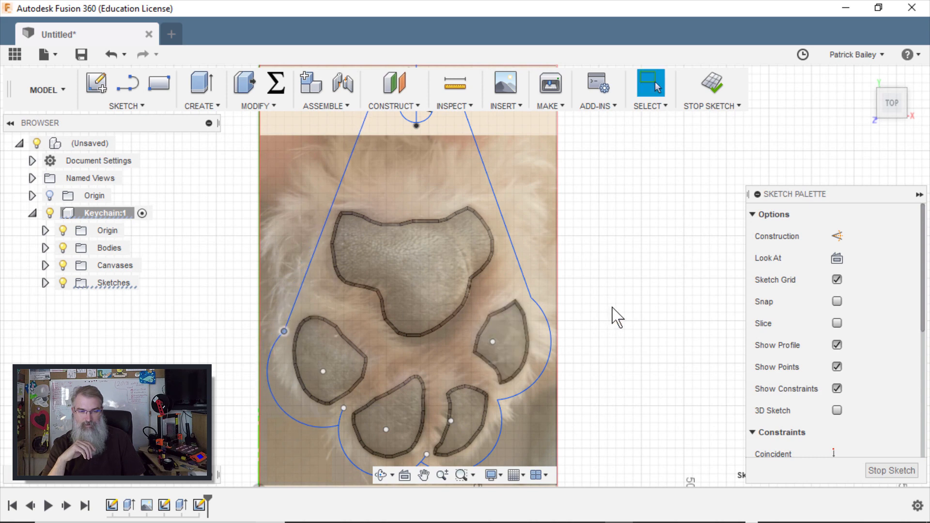
scroll(612, 307, "down", 2)
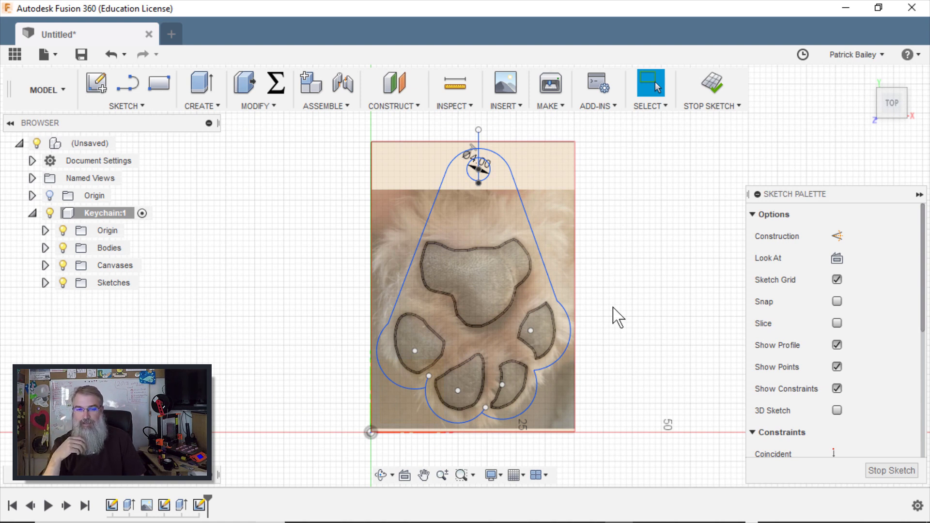
- Examine the closed paw profile in the home view with Body1 hidden, and show the body again
mouse_move(879, 100)
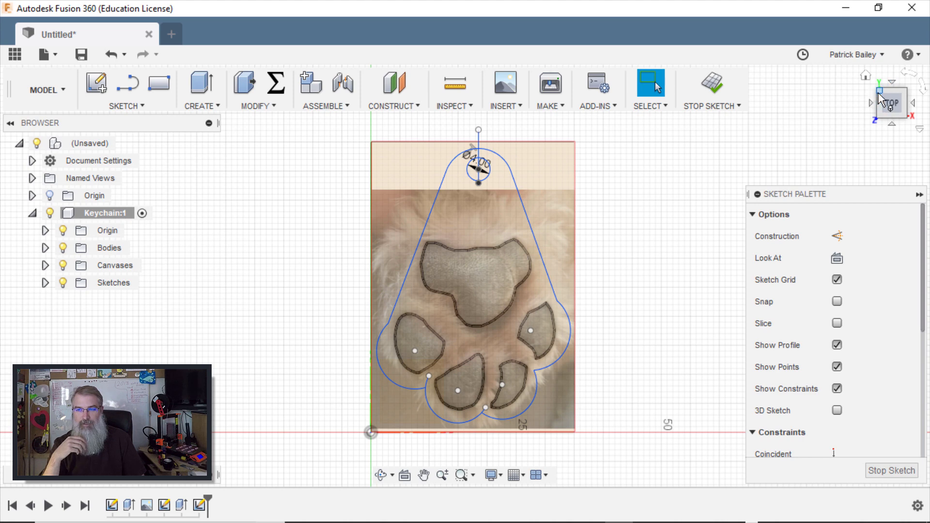
left_click(879, 94)
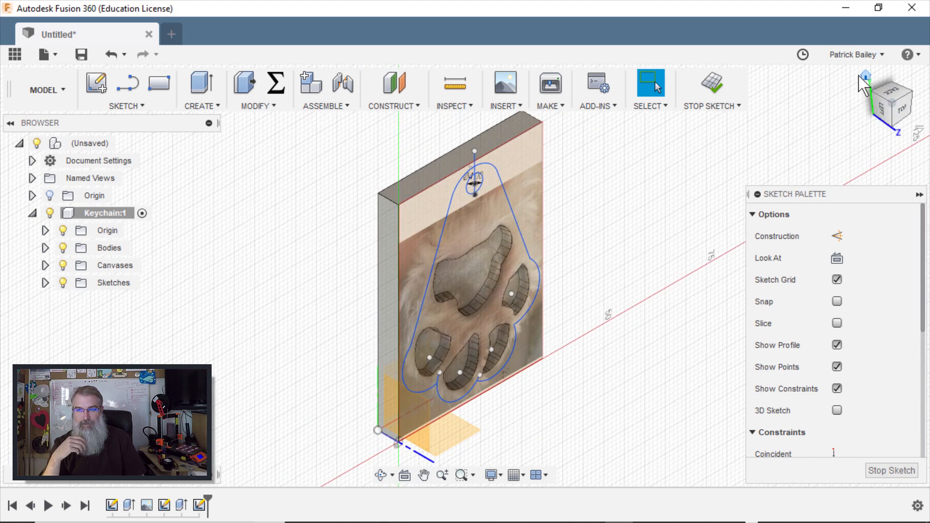
left_click(866, 77)
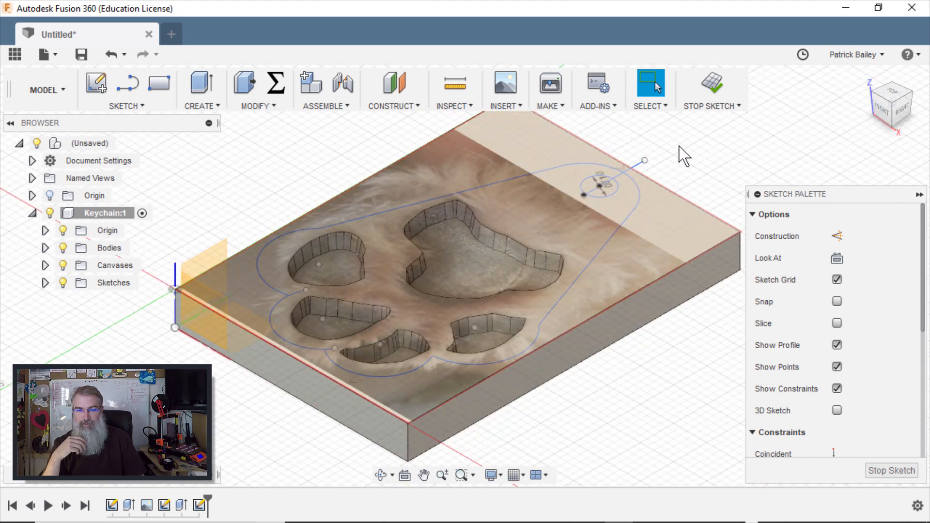
left_click(563, 233)
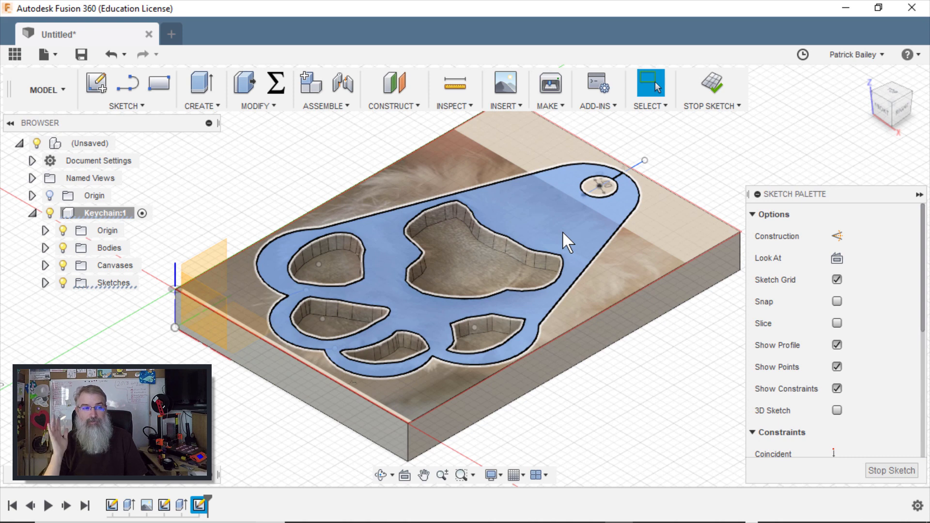
left_click(562, 231)
left_click(45, 248)
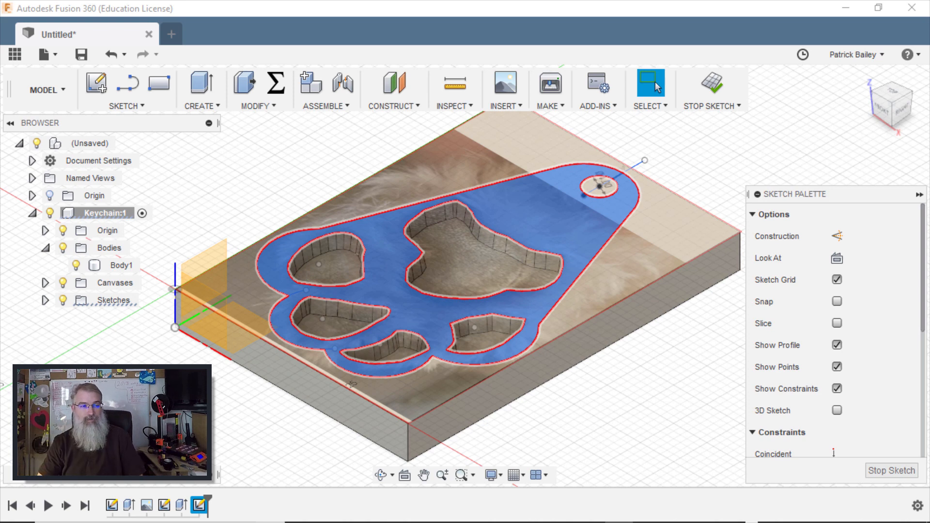
left_click(76, 266)
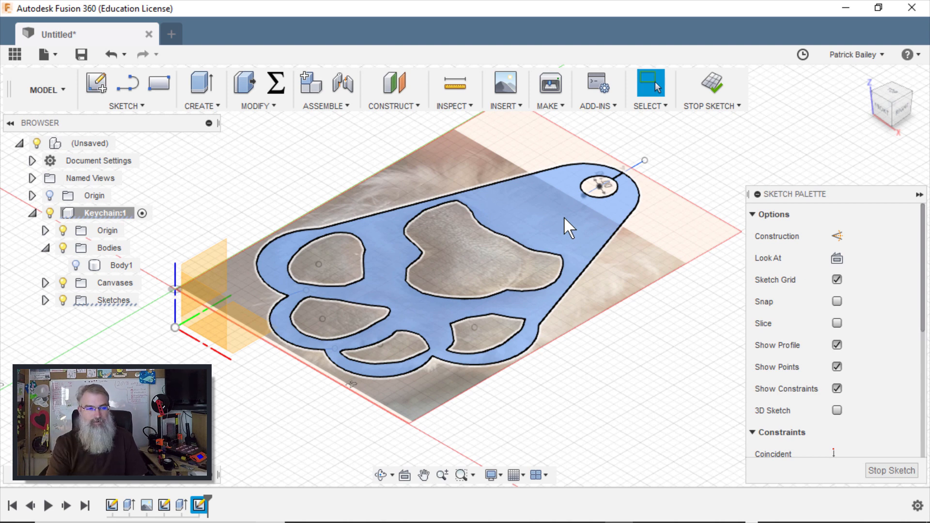
left_click(74, 266)
left_click(75, 265)
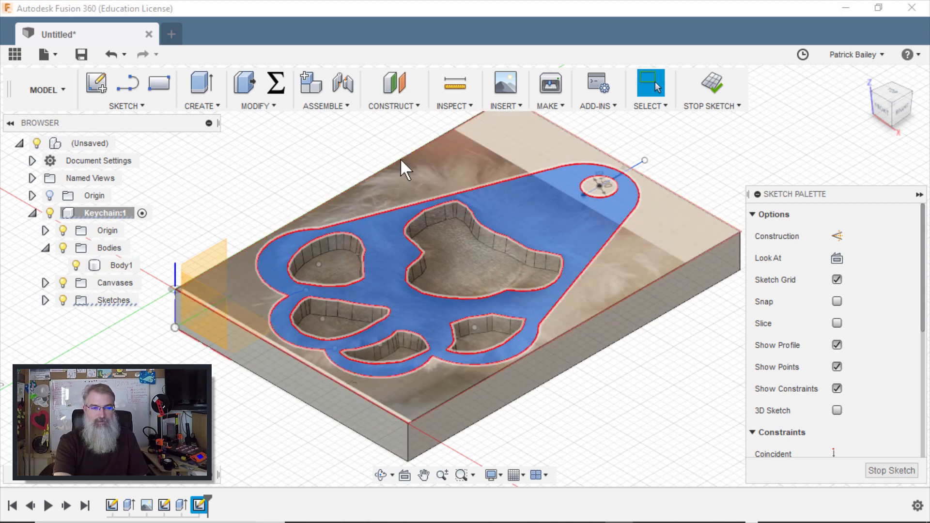
- Try an extruded cut of -5 mm on the block area around the paw outline and both keyring-hole halves, and undo it
left_click(412, 168)
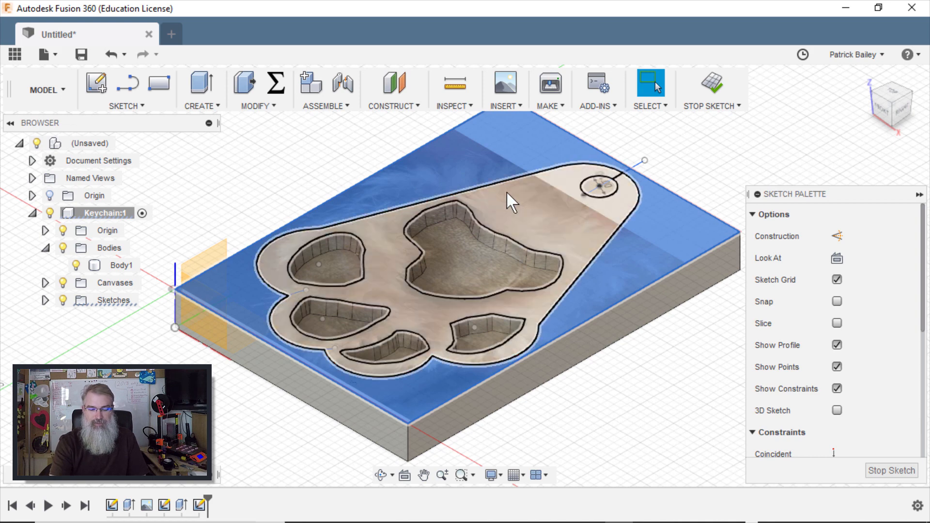
left_click(594, 195, "ctrl")
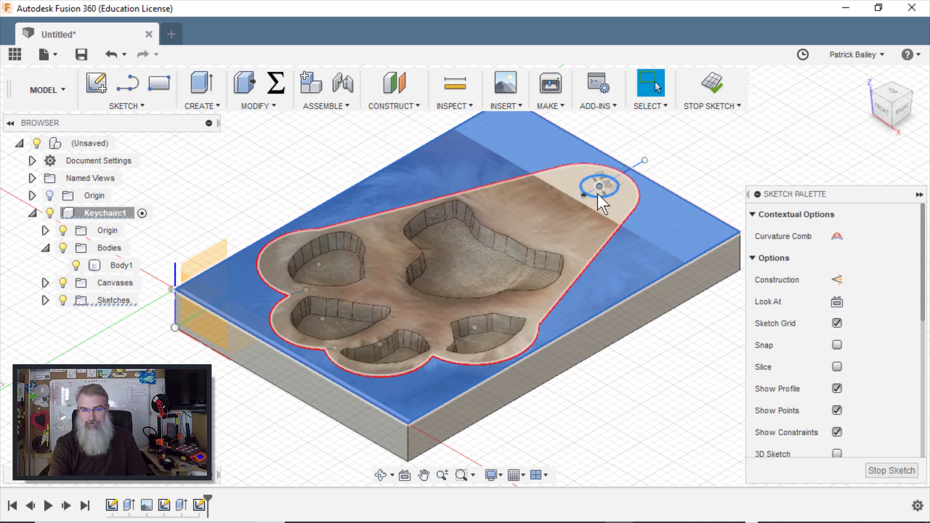
left_click(597, 194, "ctrl")
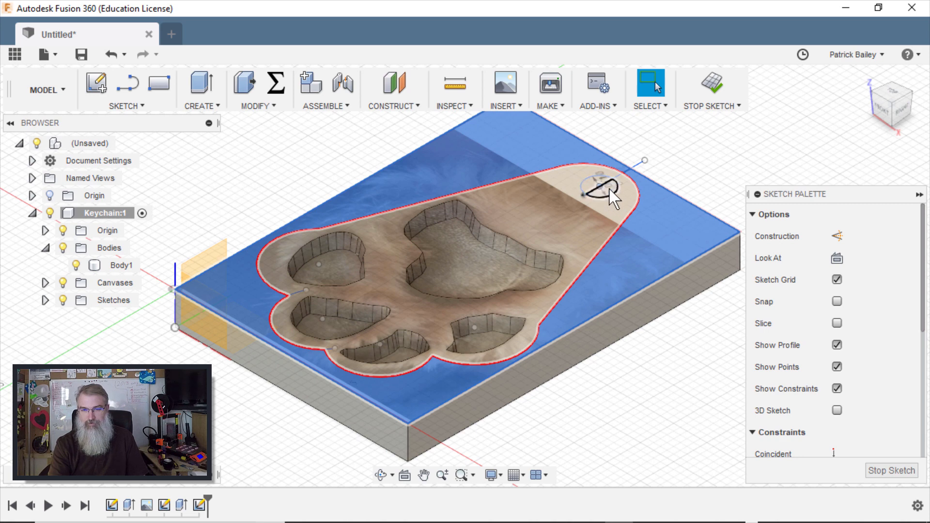
left_click(611, 191, "ctrl")
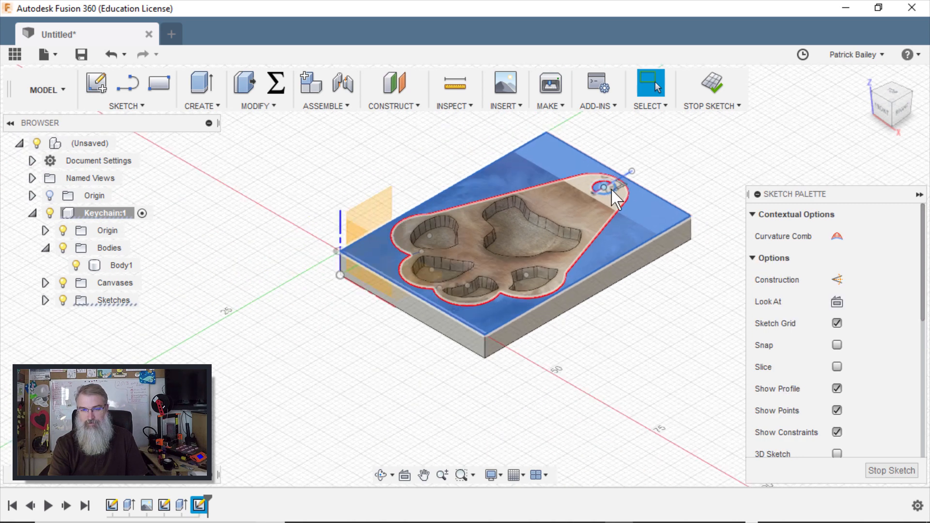
scroll(611, 190, "up", 3)
scroll(611, 196, "down", 3)
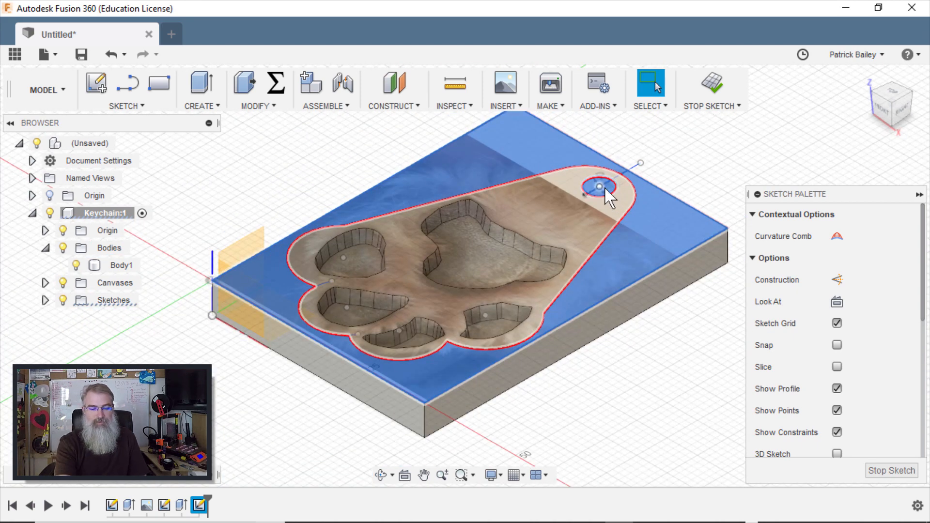
key("e")
left_click_drag(605, 196, 606, 251)
left_click(853, 301)
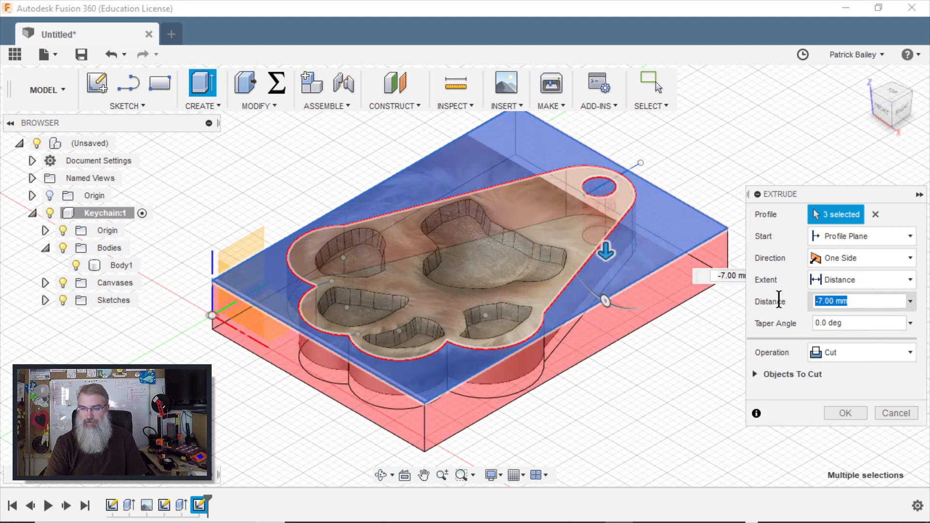
type("-5")
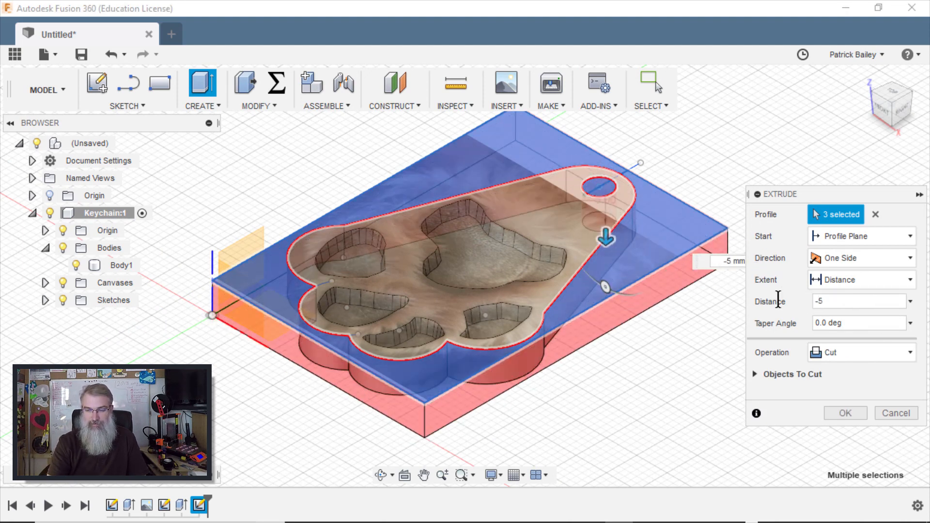
key("Return")
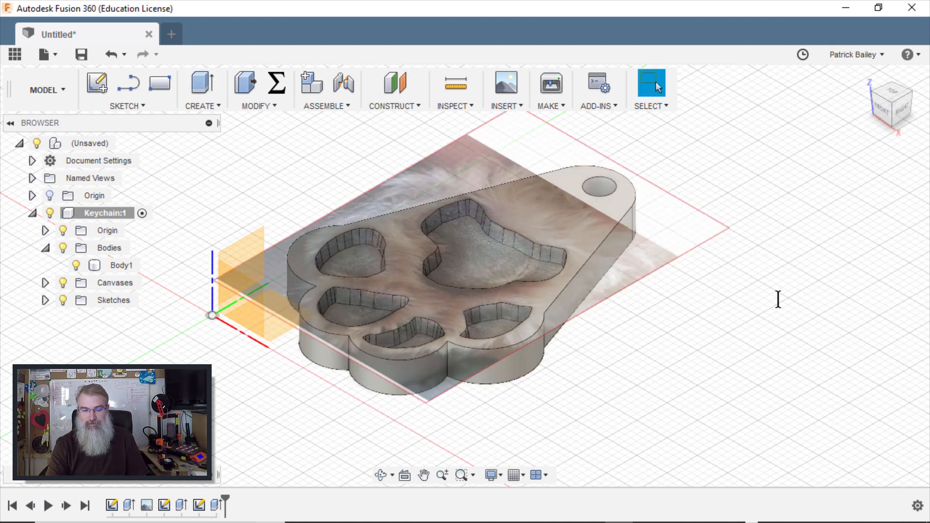
key("ctrl+z")
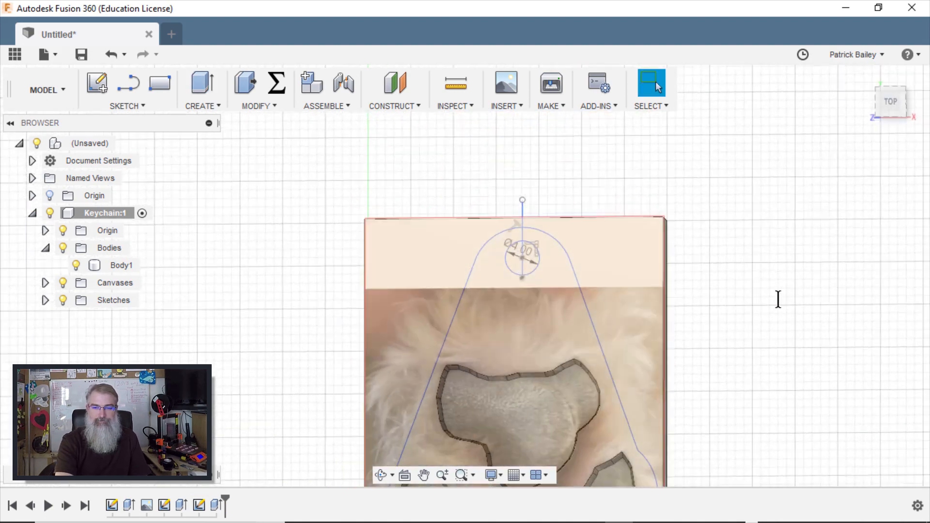
- Start an extruded cut at -3 mm on the area around the paw outline and both halves of the keyring hole
left_click(866, 77)
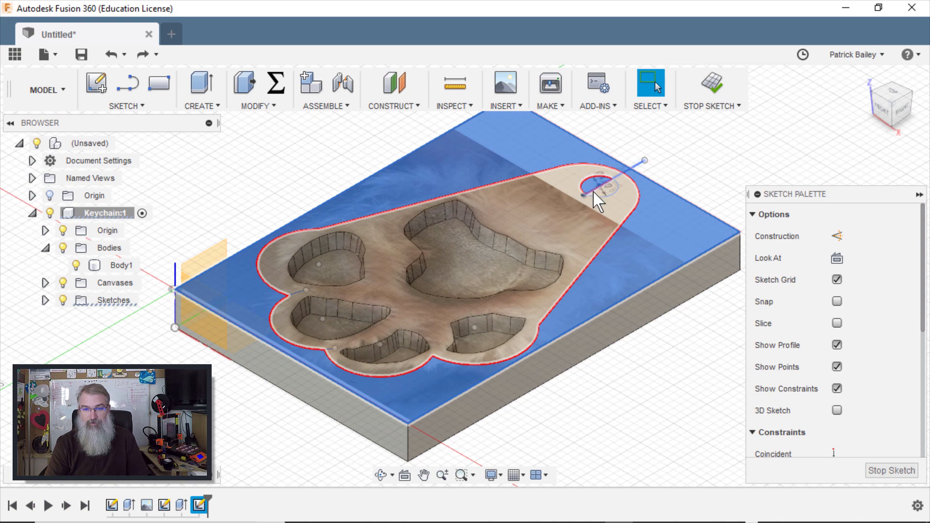
left_click(597, 195)
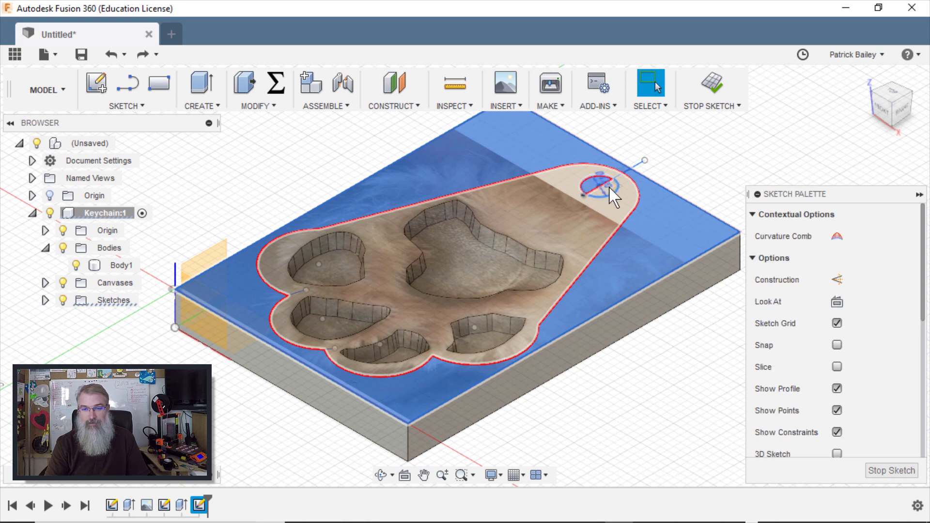
scroll(610, 192, "up", 5)
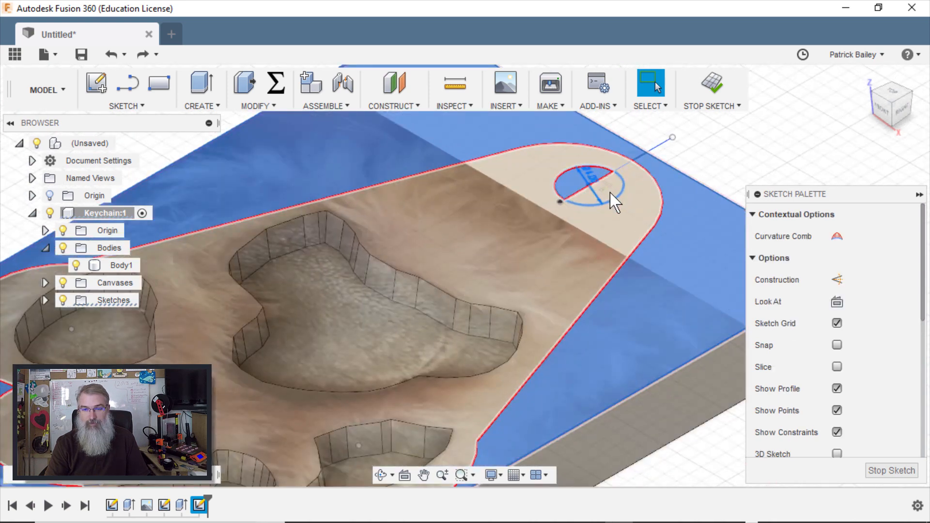
scroll(610, 192, "down", 5)
key("q")
left_click(609, 193)
left_click_drag(601, 184, 602, 208)
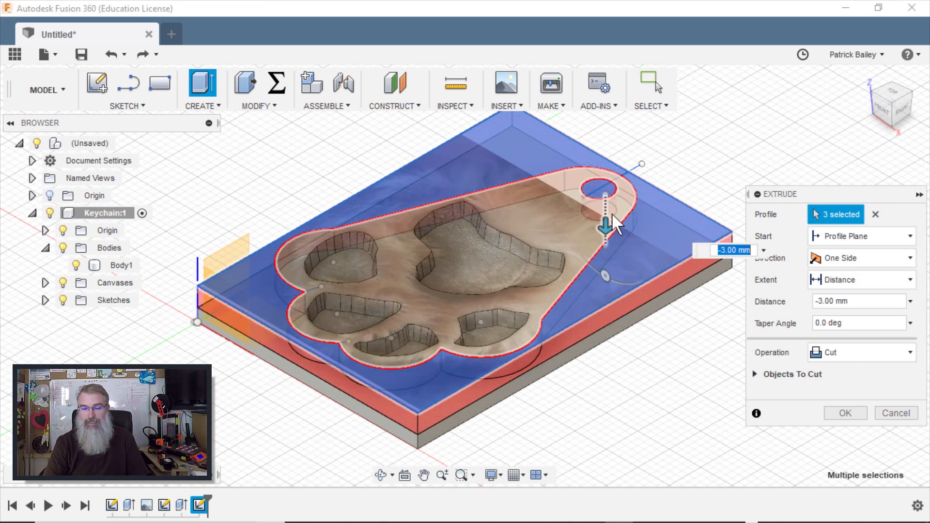
left_click(891, 116)
left_click_drag(891, 102, 885, 124)
left_click(897, 113)
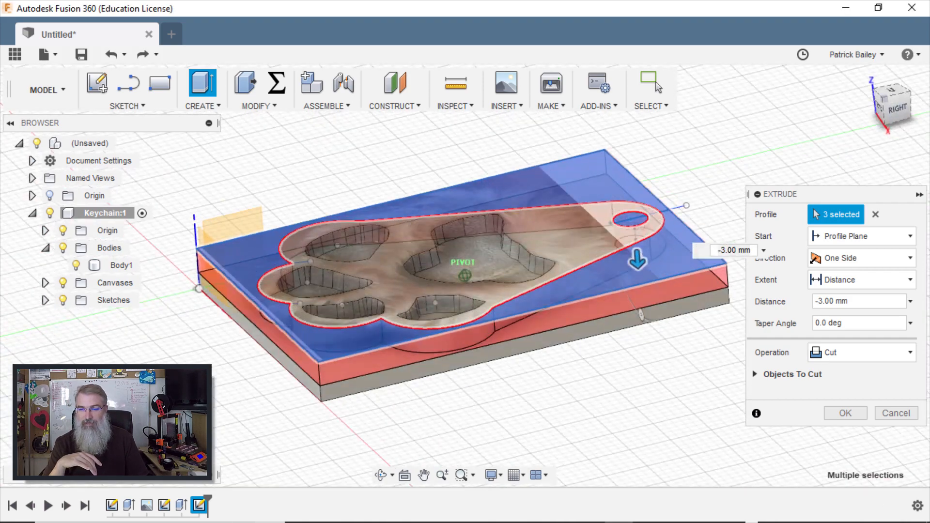
- Change the cut's extent to To Object, choose the block's bottom face as the limit, and apply the cut
left_click(829, 280)
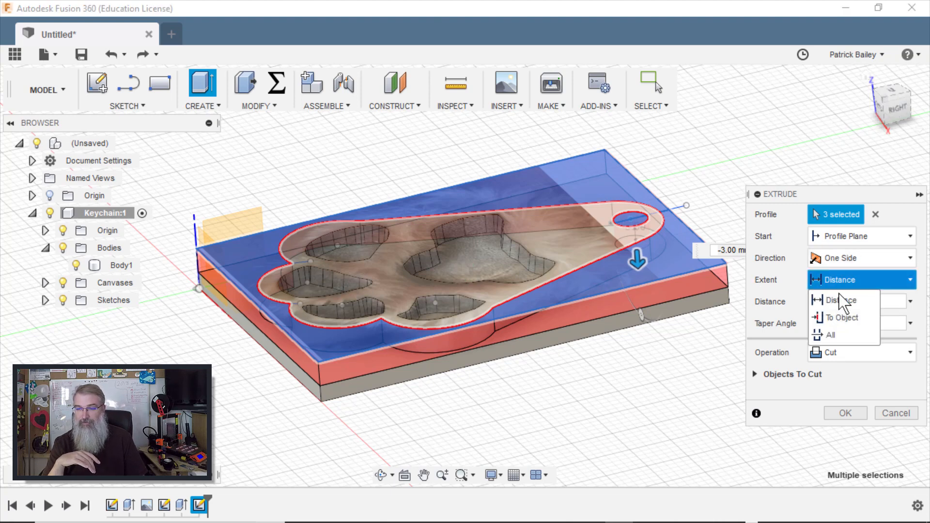
left_click(842, 317)
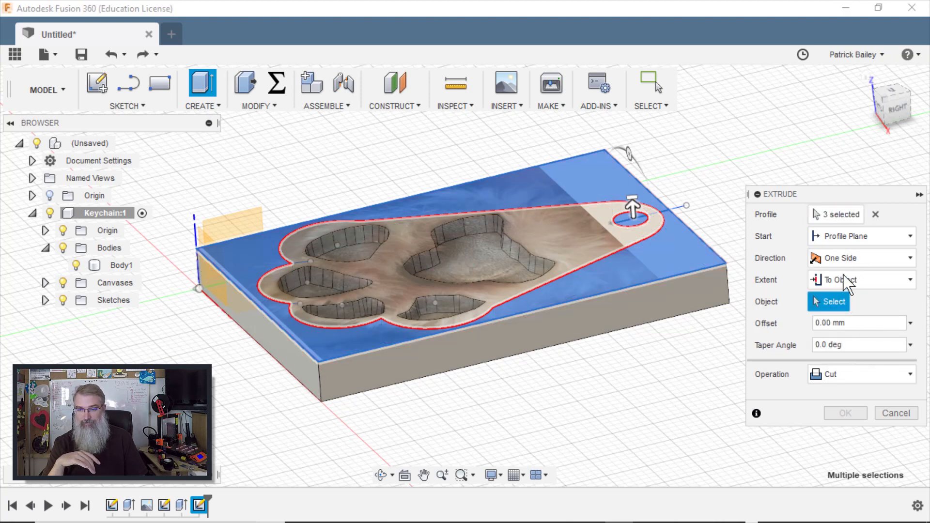
left_click(897, 117)
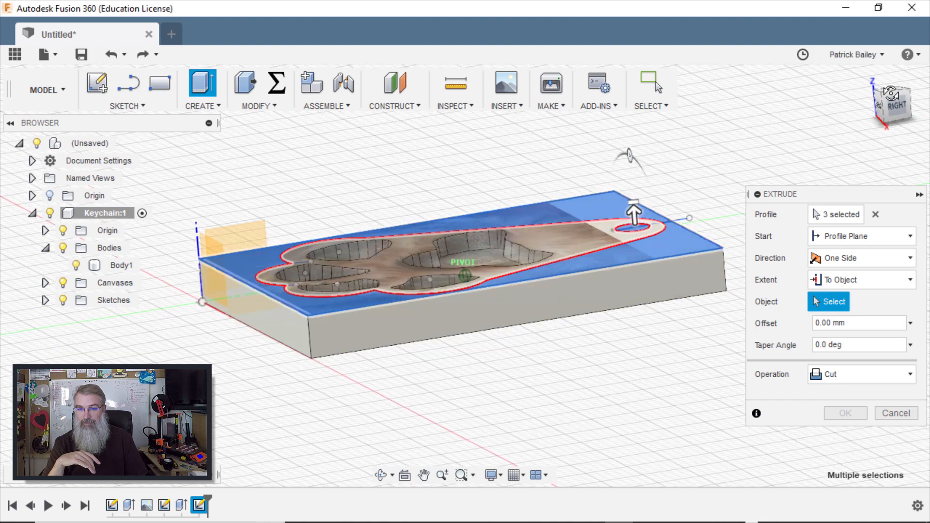
left_click(644, 298)
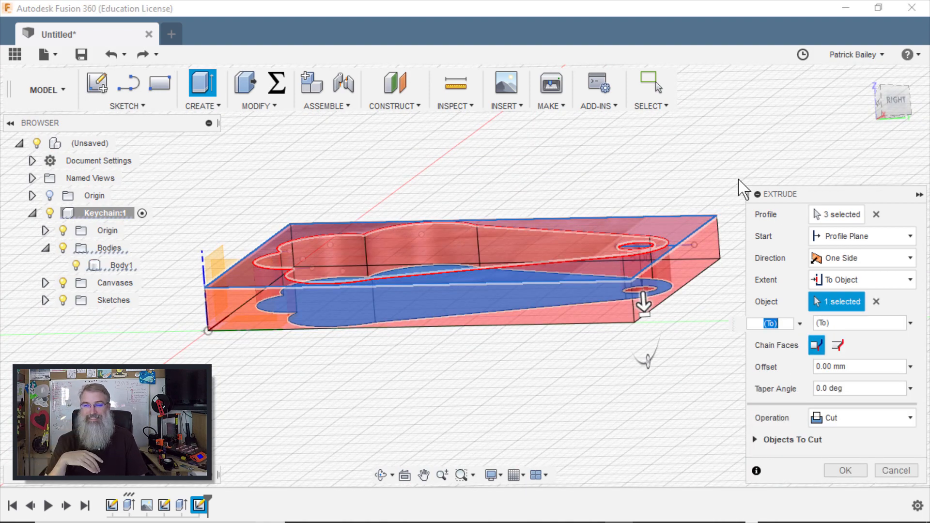
left_click(845, 470)
- Examine the cut keychain from the home, right and bottom views, and select its body from below
left_click(867, 77)
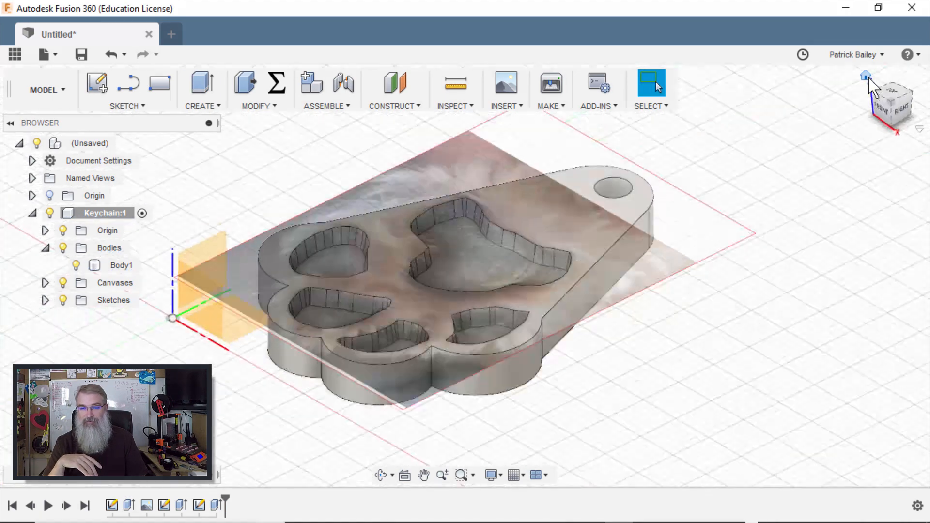
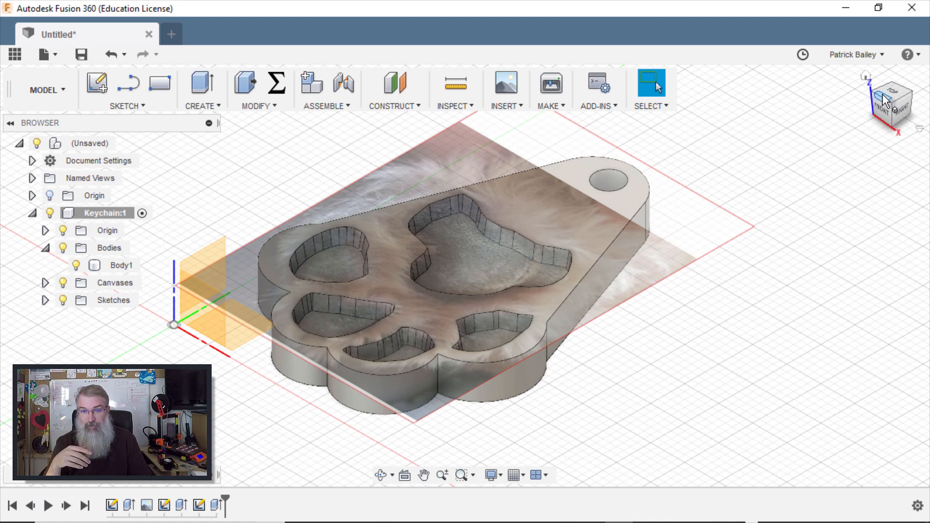
left_click(902, 119)
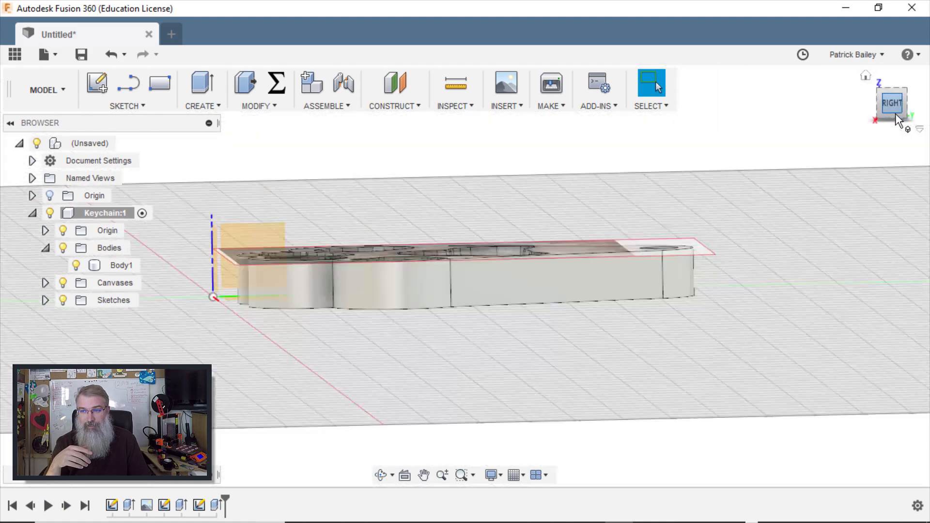
left_click(896, 128)
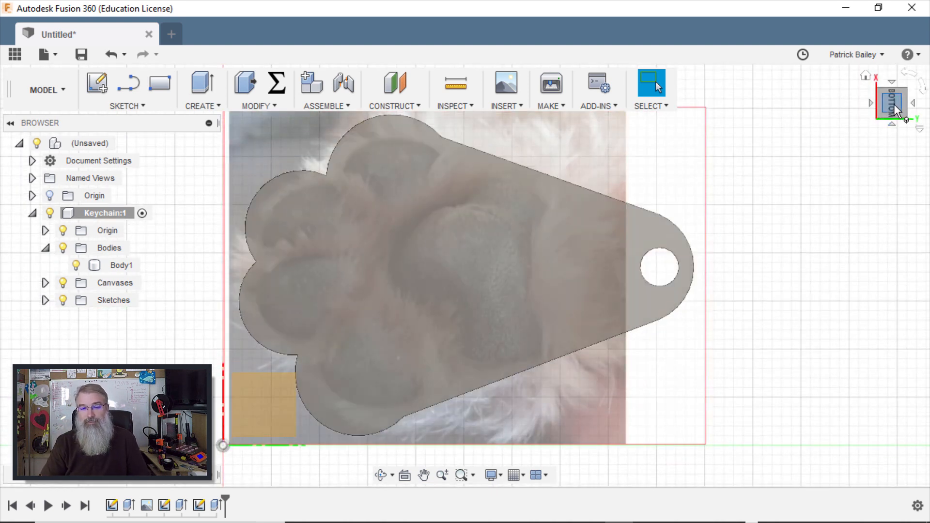
left_click(371, 313)
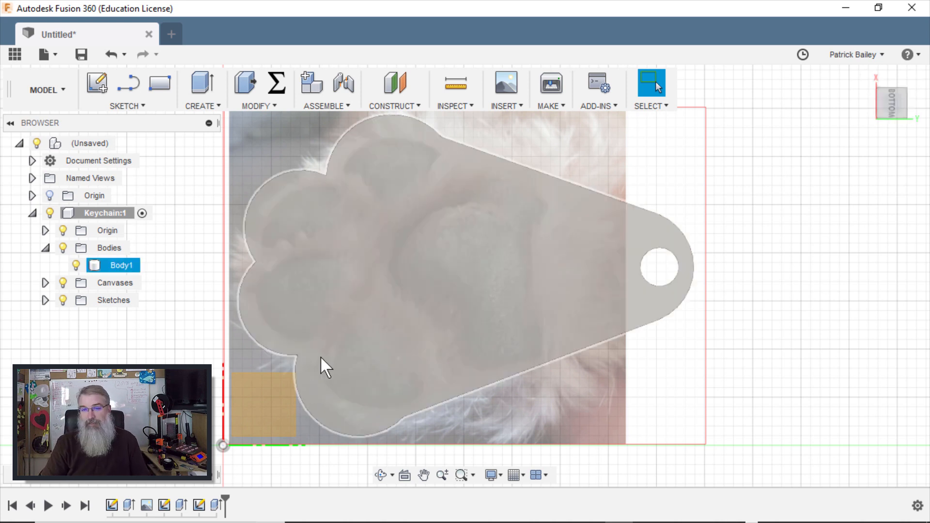
- Attach the image scotty.jpg as a canvas on the bottom face of the keychain
left_click(394, 241)
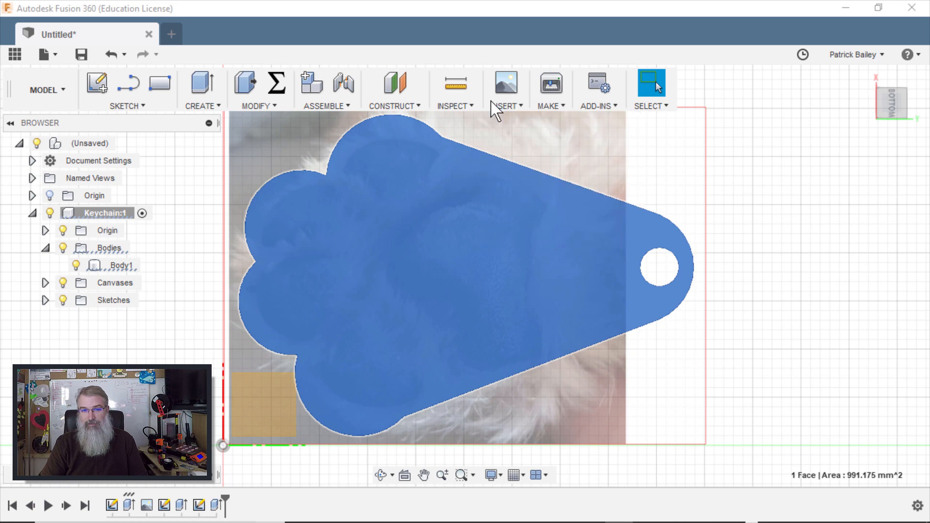
left_click(504, 107)
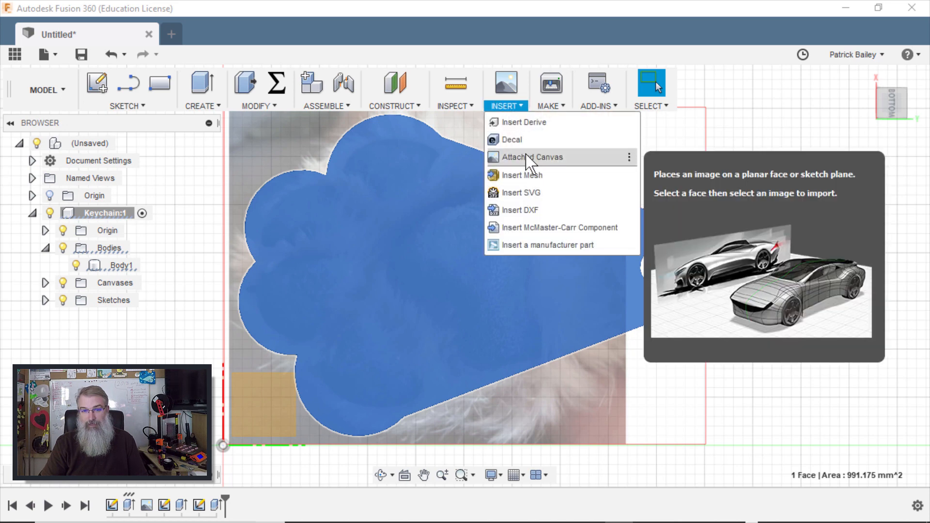
left_click(527, 157)
left_click(829, 235)
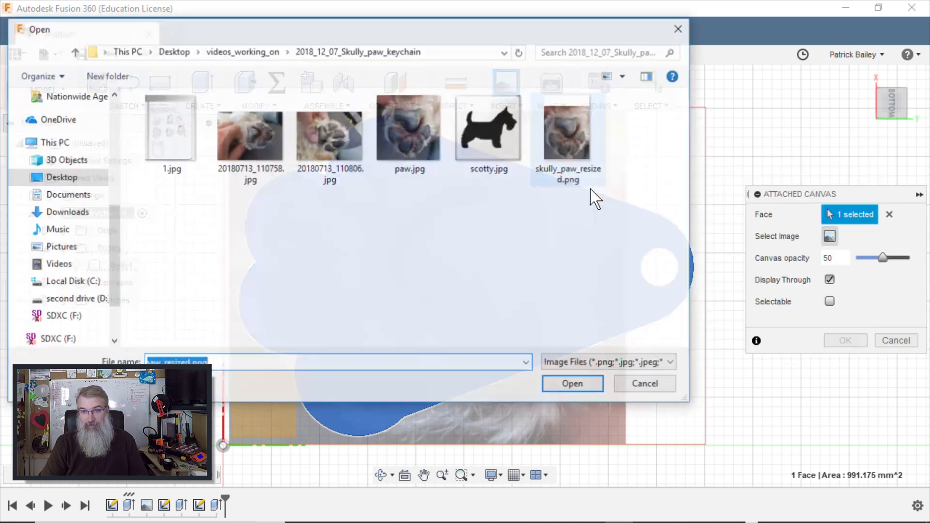
left_click(502, 155)
left_click(574, 387)
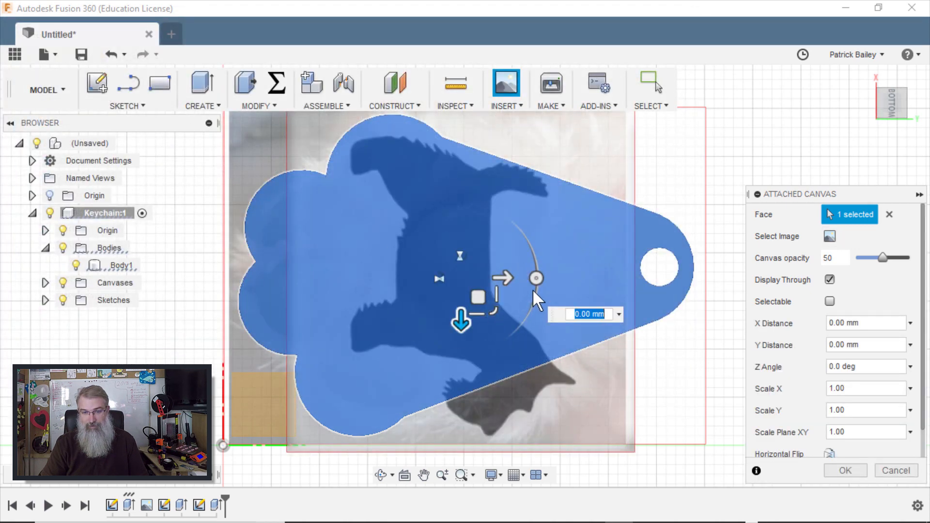
- Rotate the dog canvas 90 degrees, scale it by 0.623 and 1.293, move it about -3.621 mm in X and 0.905 mm in Y, and apply it
left_click_drag(536, 278, 462, 222)
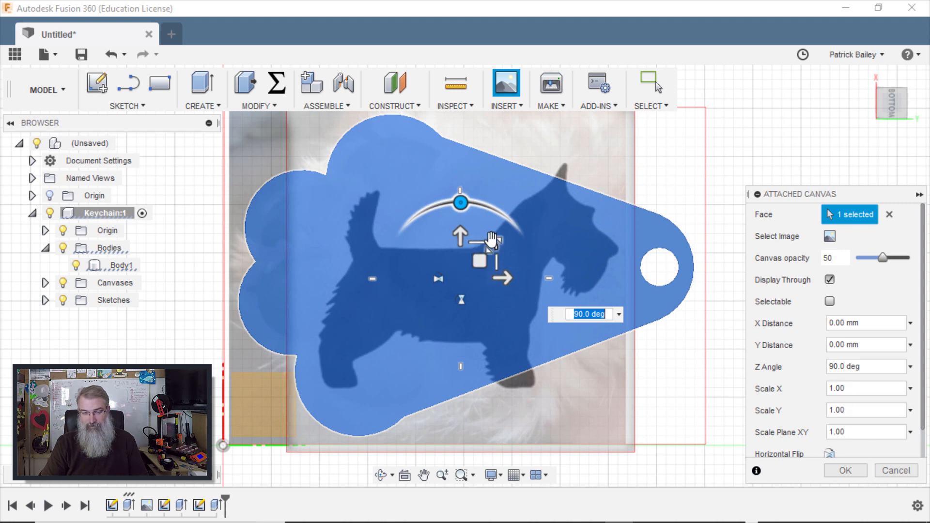
left_click_drag(492, 245, 482, 254)
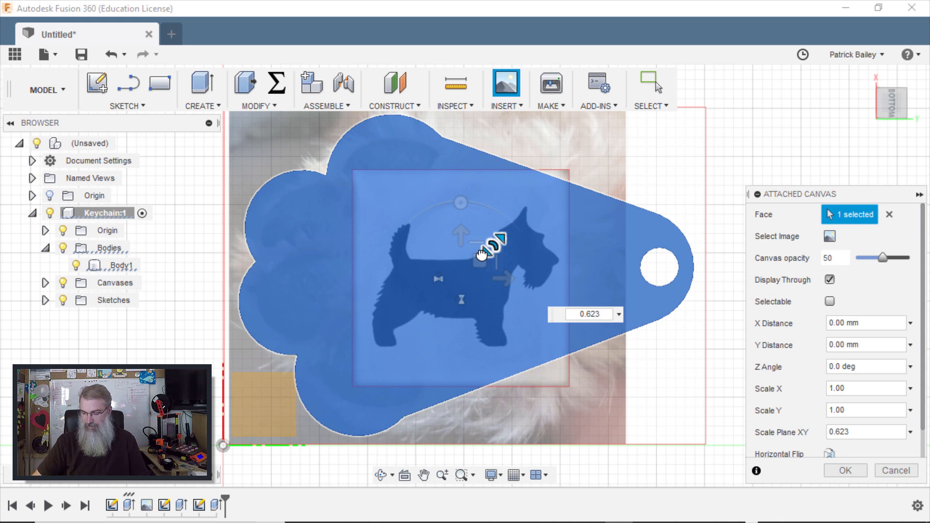
left_click_drag(482, 254, 442, 254)
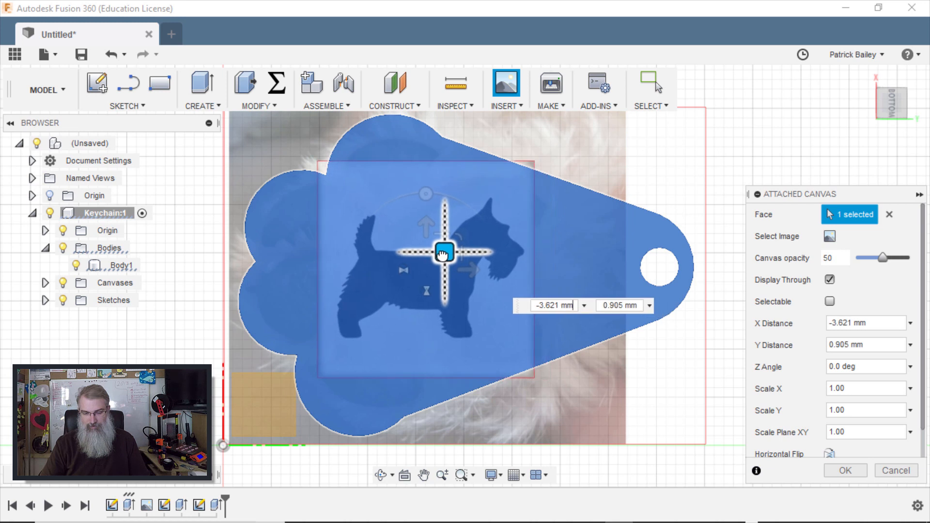
left_click_drag(442, 254, 464, 232)
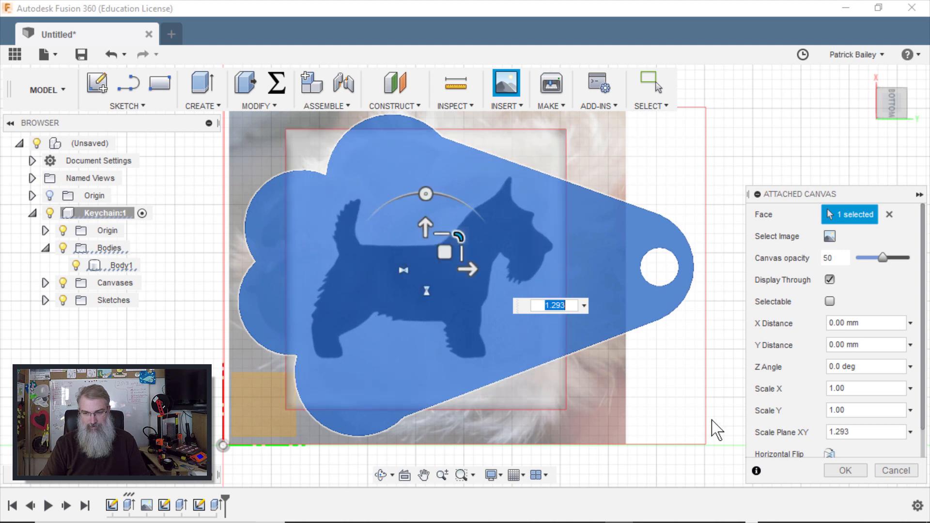
left_click(845, 470)
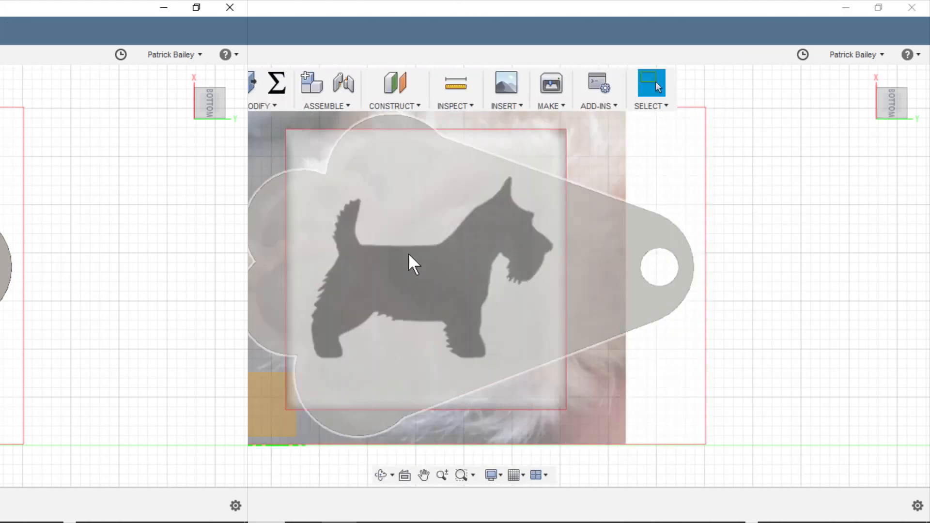
- Start a line sketch on the keychain's bottom face over the dog silhouette, oriented with the dog upright
scroll(400, 260, "up", 5)
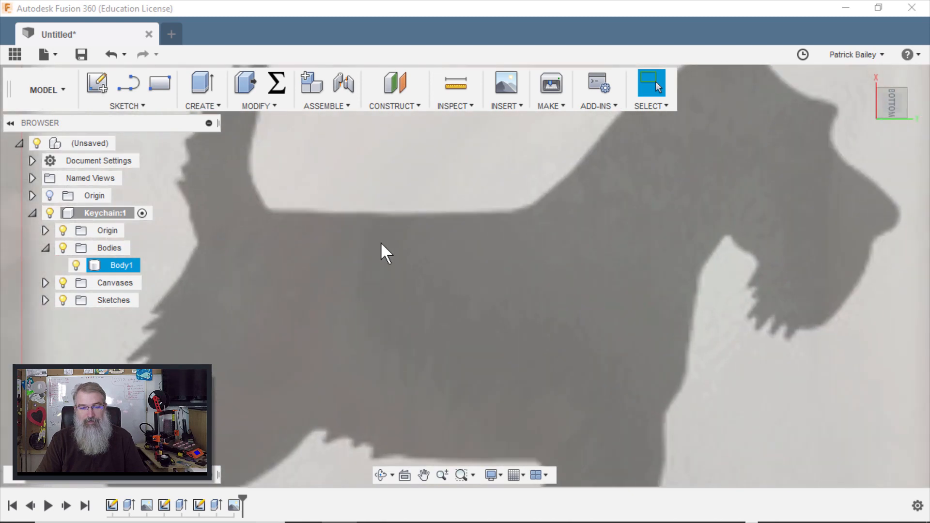
middle_click_drag(365, 209, 466, 302)
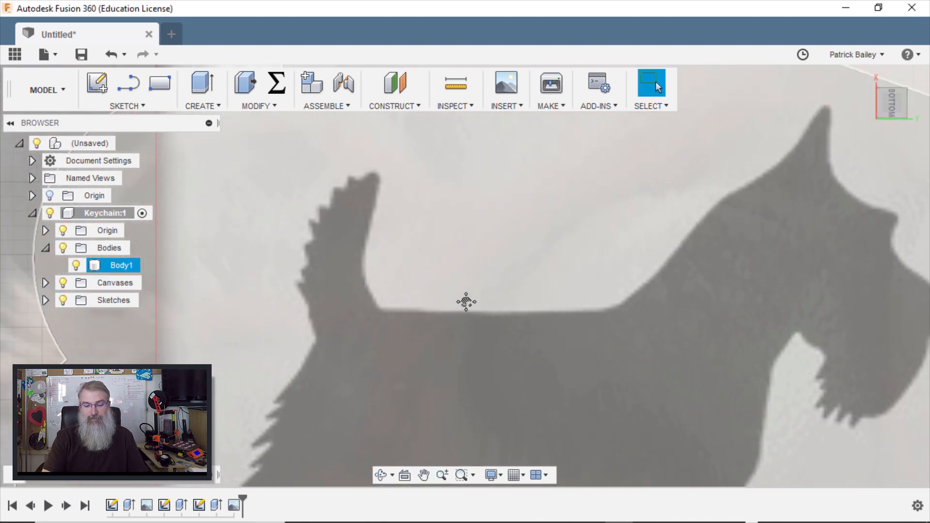
key("s")
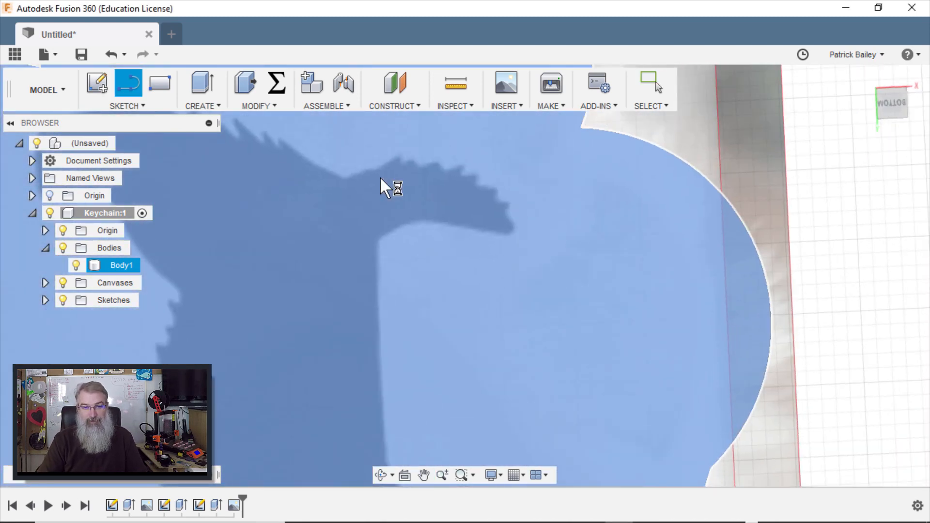
left_click(380, 177)
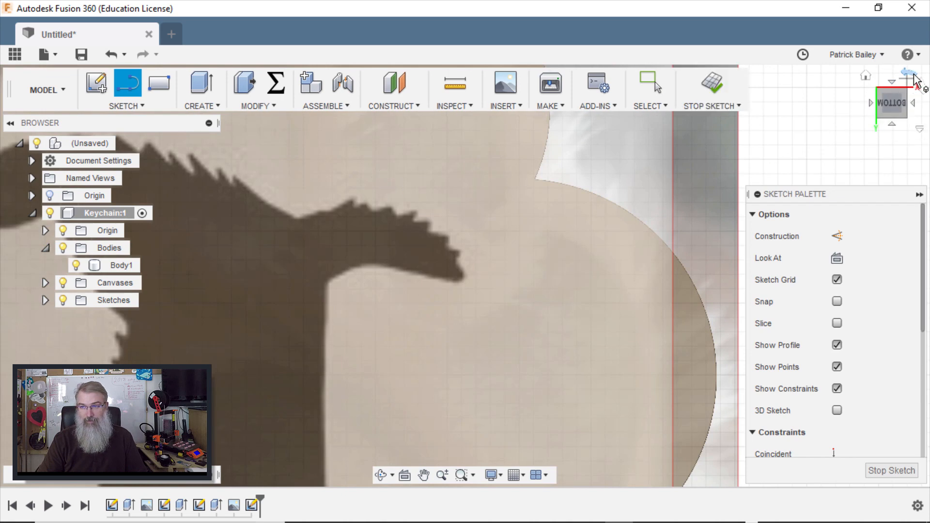
left_click(915, 78)
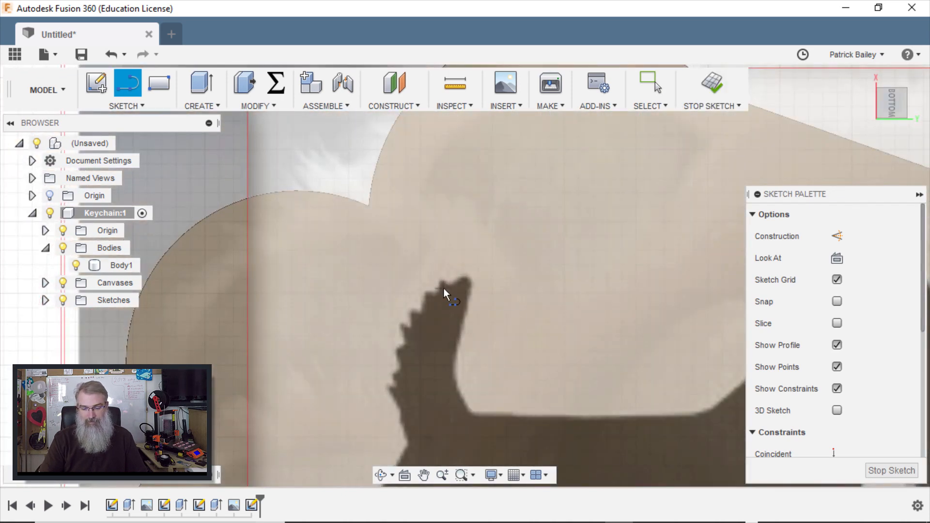
scroll(443, 288, "down", 3)
scroll(443, 289, "up", 5)
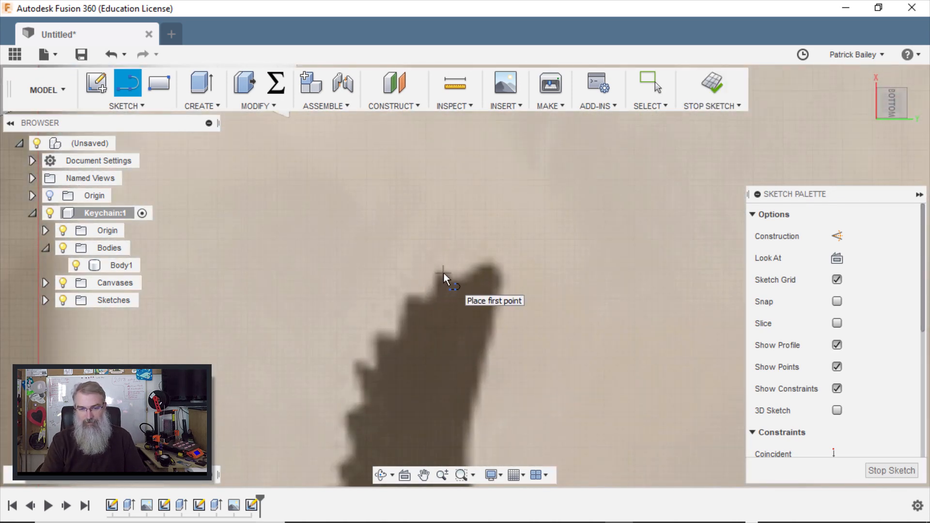
- Trace the tip and smooth inner side of the dog's tail with connected lines down to the back
left_click(443, 273)
left_click(480, 264)
scroll(493, 265, "up", 3)
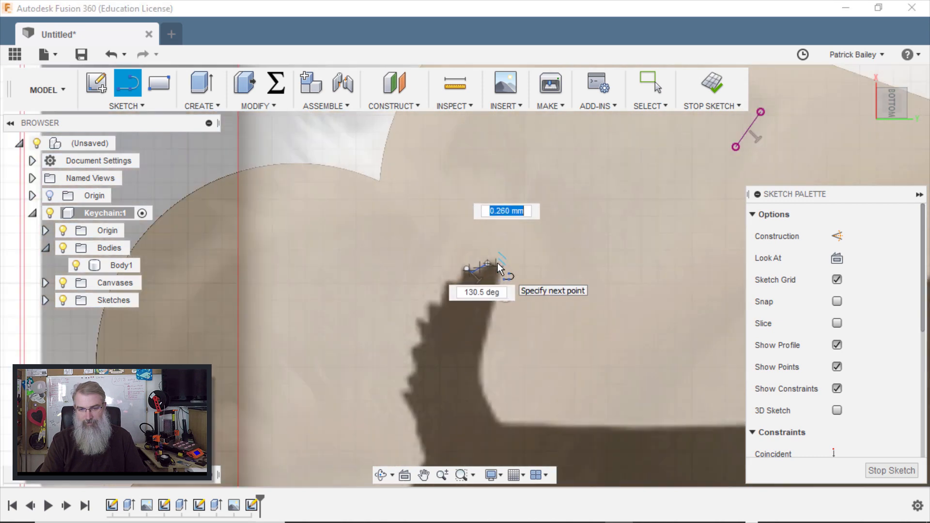
left_click(488, 256)
left_click(502, 263)
left_click(502, 306)
middle_click_drag(463, 463, 477, 114)
left_click(434, 297)
left_click(434, 354)
left_click(458, 419)
- Continue the line outline along the dog's back and up the neck towards the ear
middle_click_drag(678, 349, 386, 357)
left_click(514, 383)
left_click(592, 279)
left_click(673, 188)
left_click(734, 138)
left_click(646, 183)
- Trace the dog's face with connected lines around the snout and down to the chin
left_click(355, 202)
left_click(496, 318)
left_click(613, 349)
middle_click_drag(615, 363, 441, 170)
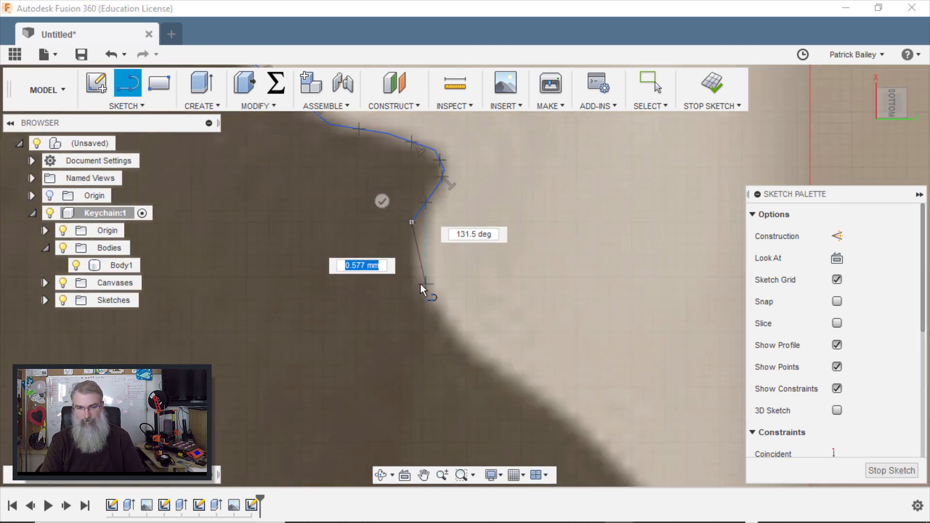
left_click(409, 269)
left_click(426, 309)
left_click(433, 357)
- Trace the jagged beard fur under the dog's chin with short zigzag lines up to the throat
left_click(563, 170)
left_click(455, 330)
left_click(428, 210)
left_click(343, 304)
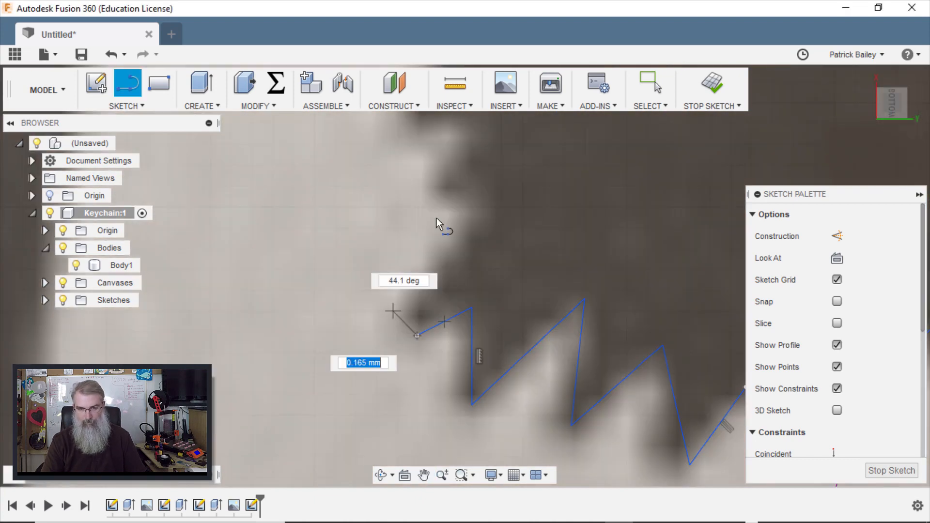
left_click(628, 377)
left_click(628, 333)
left_click(564, 278)
left_click(393, 167)
- Continue the outline down the dog's chest and the front edge of the front leg to the paw
middle_click_drag(286, 439, 436, 160)
left_click(546, 158)
middle_click_drag(536, 412, 562, 145)
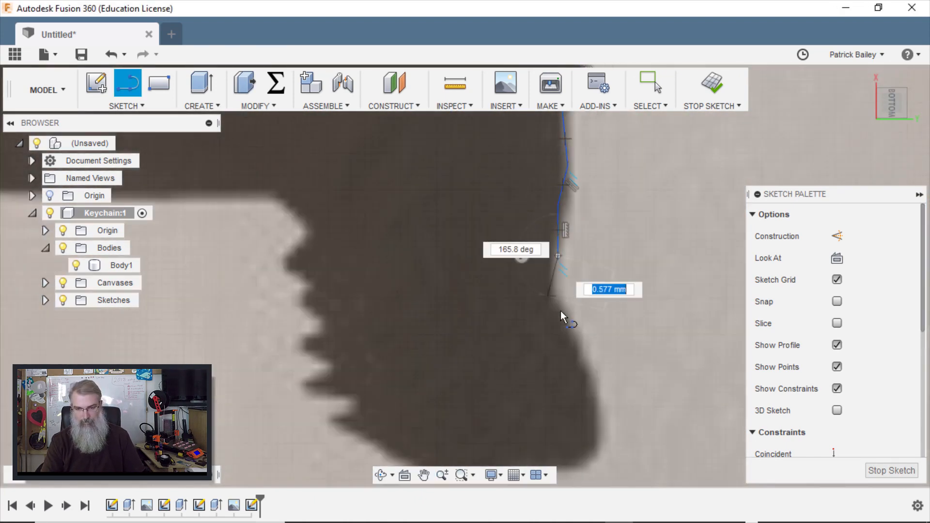
left_click(554, 296)
middle_click_drag(554, 436, 578, 269)
left_click(613, 189)
left_click(622, 268)
- Restart the Line tool and trace around the front paw to the fur at the rear of the leg
key("Escape")
key("l")
key("Escape")
scroll(614, 242, "up", 3)
key("l")
left_click(621, 291)
left_click(583, 318)
left_click(170, 210)
- Trace the jagged rear edge of the front leg and the straight part of the belly
middle_click_drag(272, 194, 547, 412)
left_click(499, 394)
left_click(455, 292)
middle_click_drag(514, 230, 572, 356)
left_click(415, 356)
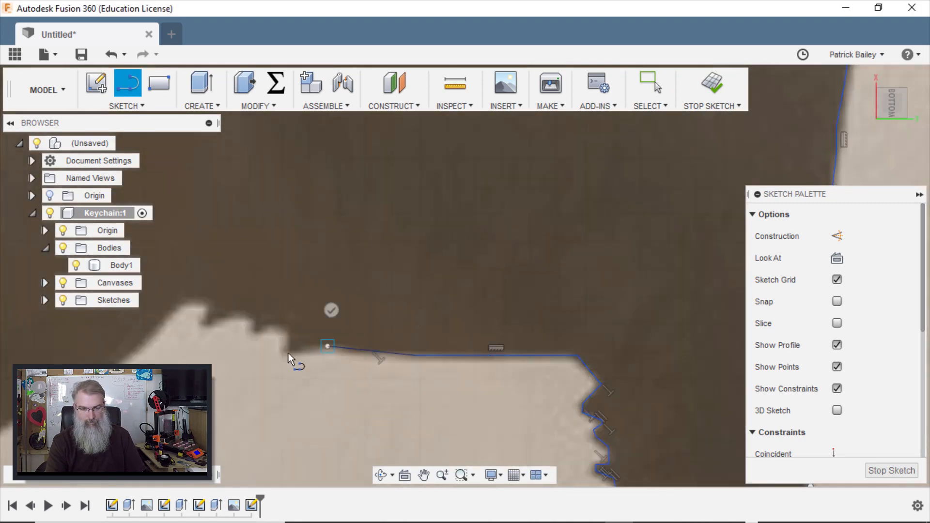
- Trace the fur tufts under the dog's belly towards the hind leg
left_click(407, 384)
left_click(285, 410)
left_click(299, 337)
left_click(238, 320)
middle_click_drag(160, 290, 430, 327)
left_click(353, 316)
middle_click_drag(218, 404, 581, 193)
- Trace the inner edge of the hind leg down to the hind paw with connected lines
key("Escape")
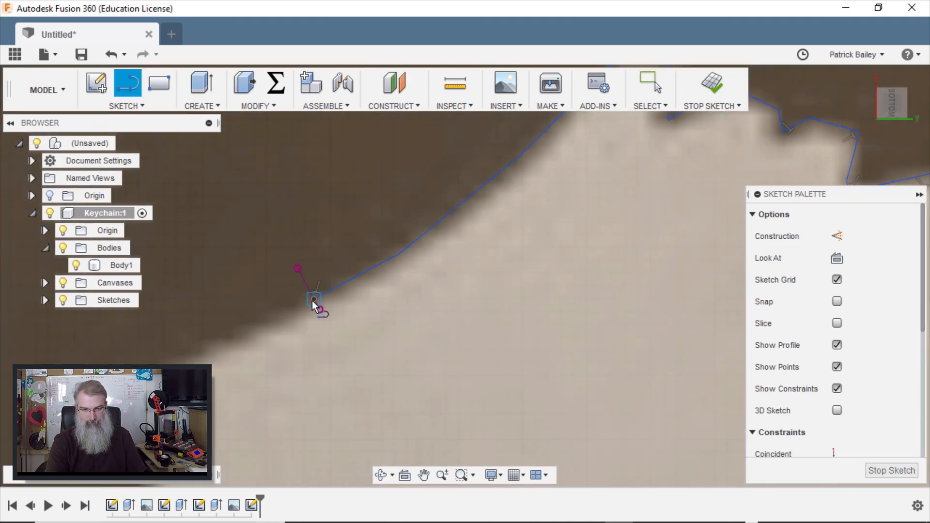
left_click(311, 302)
middle_click_drag(232, 387, 248, 245)
left_click(168, 266)
middle_click_drag(196, 374, 280, 243)
left_click(291, 315)
left_click(251, 348)
mouse_move(63, 357)
middle_mouse_down()
mouse_move(438, 429)
mouse_move(443, 477)
middle_mouse_up()
- Trace upward along the rear edge of the dog's hind leg
left_click(442, 451)
left_click(442, 318)
left_click(461, 258)
left_click(442, 209)
middle_click_drag(480, 111, 450, 290)
left_click(435, 233)
- Trace the jagged fur along the dog's rump up to the base of the tail
middle_click_drag(514, 140, 460, 257)
left_click(466, 156)
middle_click_drag(475, 141, 384, 382)
left_click(445, 281)
left_click(423, 155)
left_click(444, 236)
left_click(444, 281)
- Trace the jagged outer edge of the tail to the outline's starting point and finish the line chain
middle_click_drag(426, 160, 467, 383)
left_click(487, 190)
middle_click_drag(461, 143, 451, 359)
left_click(505, 279)
left_click(553, 208)
left_click(609, 212)
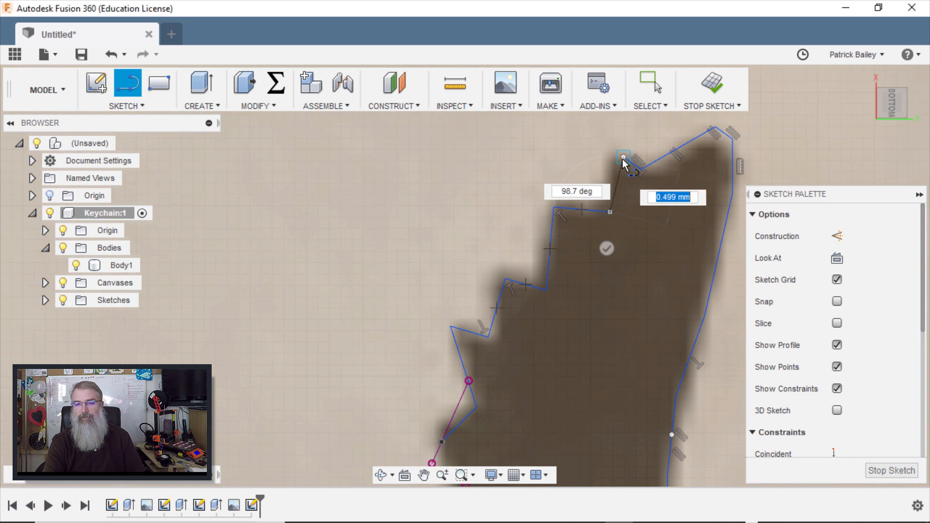
left_click(623, 158)
key("Escape")
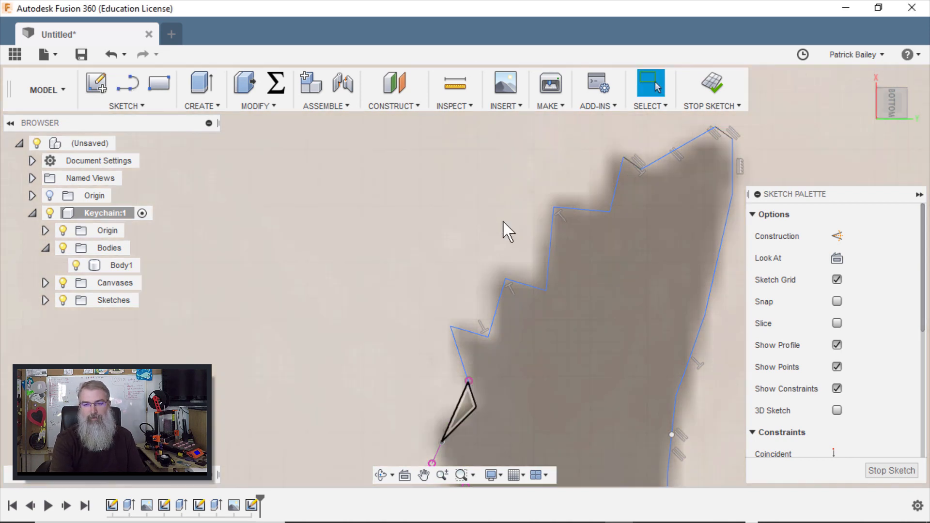
- Select the dog's interior to check whether the traced outline forms a closed profile
scroll(498, 238, "down", 3)
scroll(499, 238, "down", 5)
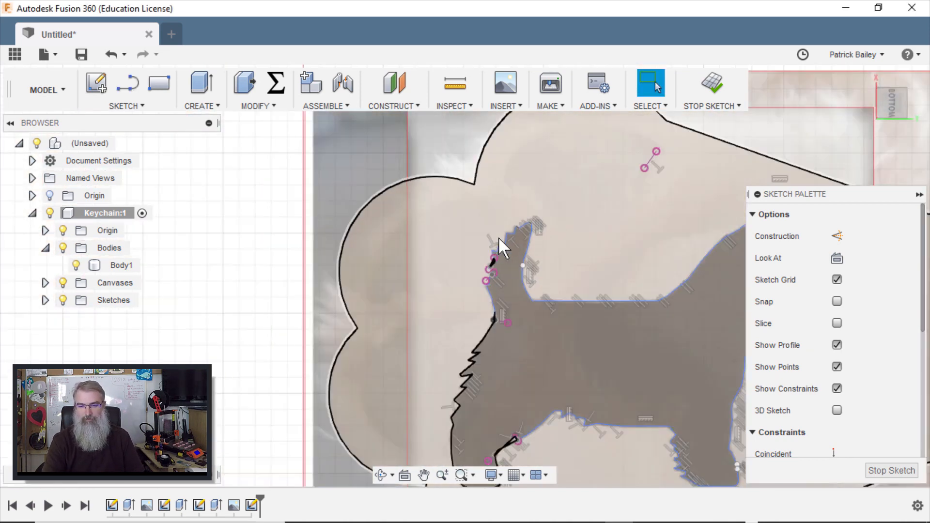
mouse_move(557, 317)
middle_mouse_down()
mouse_move(530, 326)
mouse_move(393, 310)
middle_mouse_up()
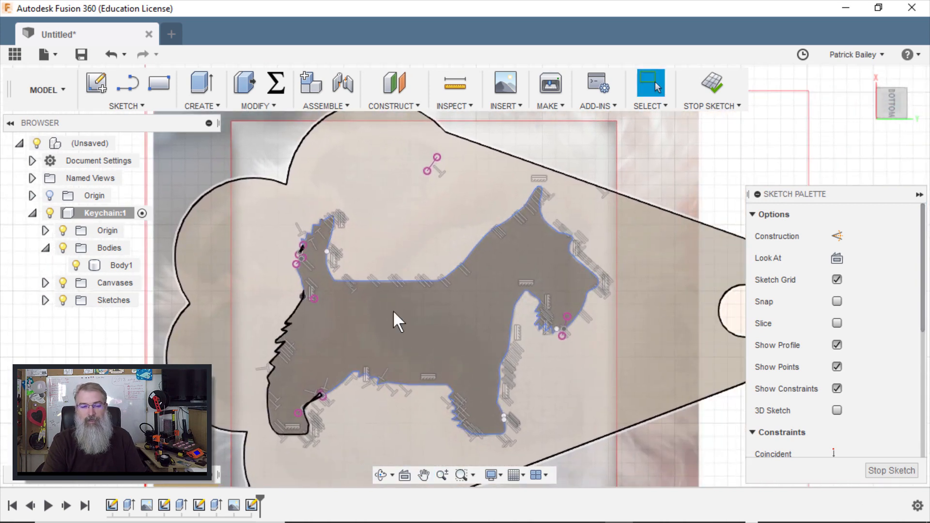
left_click(428, 324)
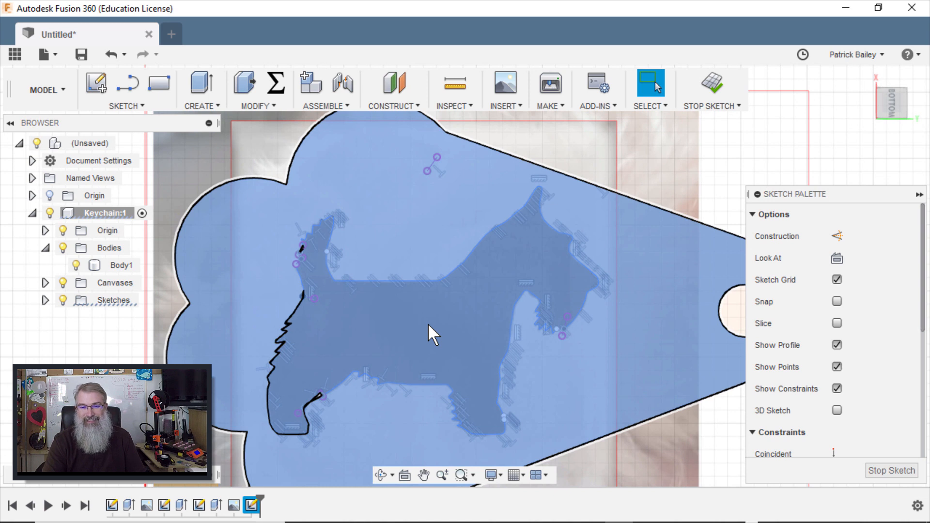
scroll(428, 323, "up", 2)
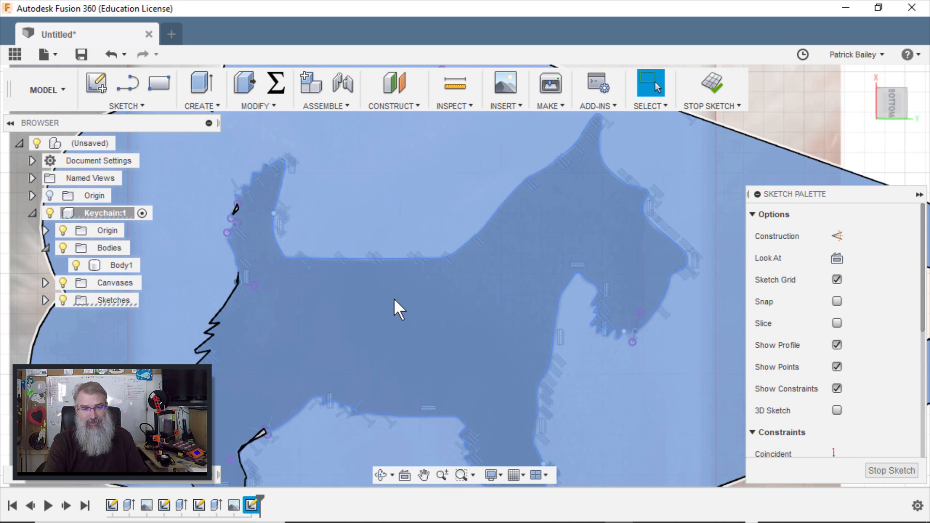
- Divide the dog with two lines, from back to chest and from back to belly, and select the middle and head regions to test for gaps
key("t")
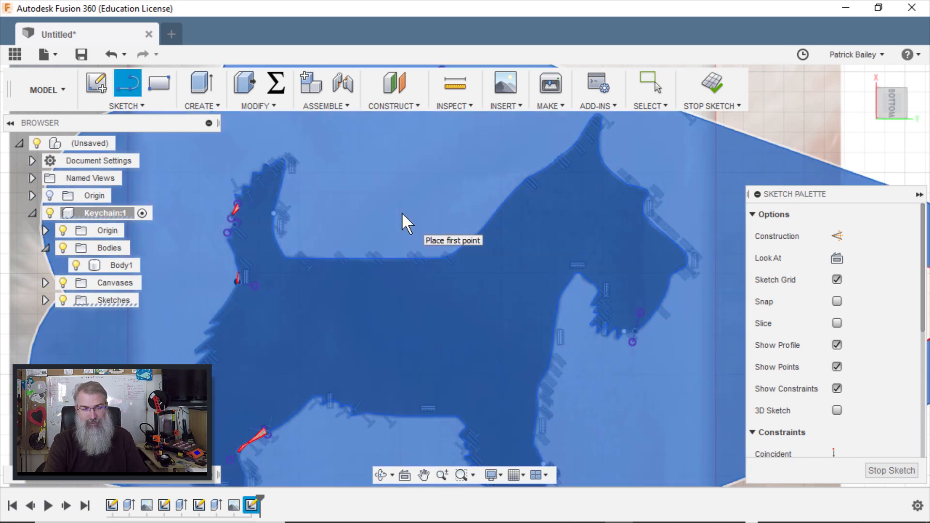
scroll(400, 261, "down", 2)
scroll(400, 260, "up", 5)
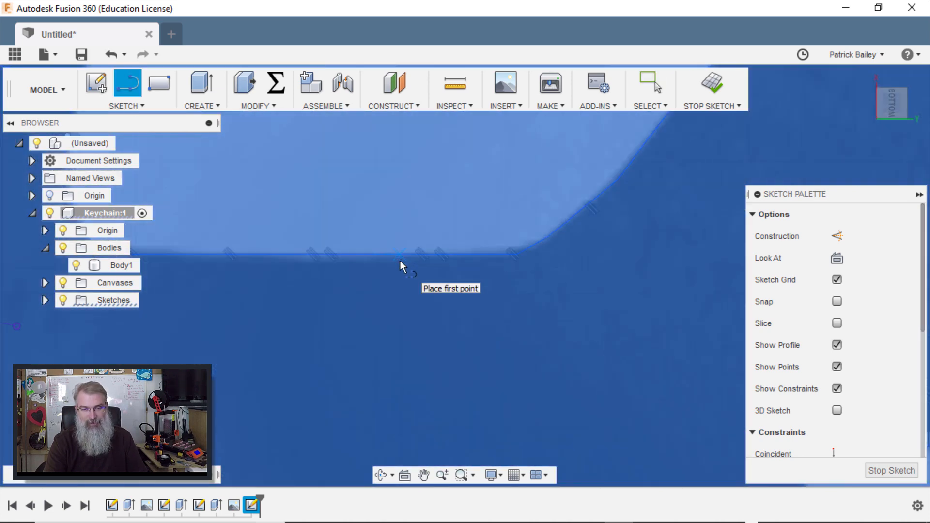
left_click(400, 260)
scroll(400, 260, "down", 2)
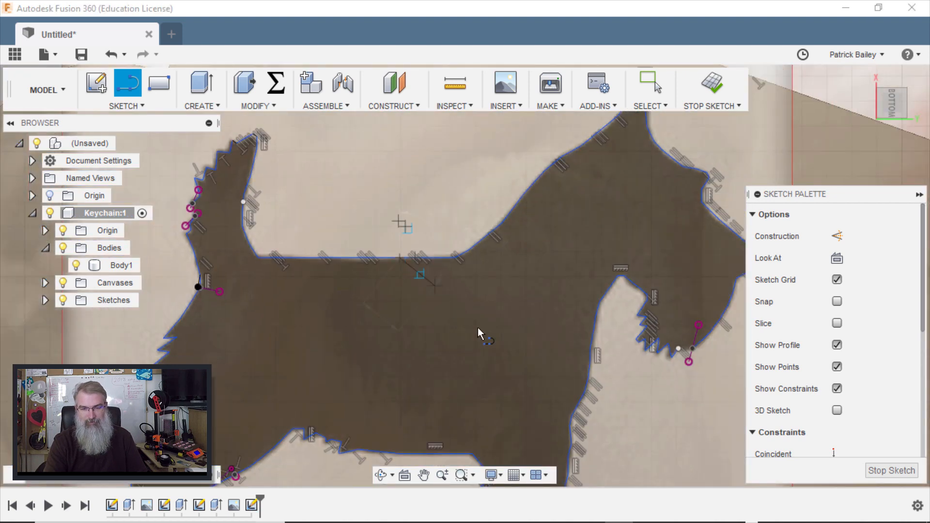
left_click(588, 368)
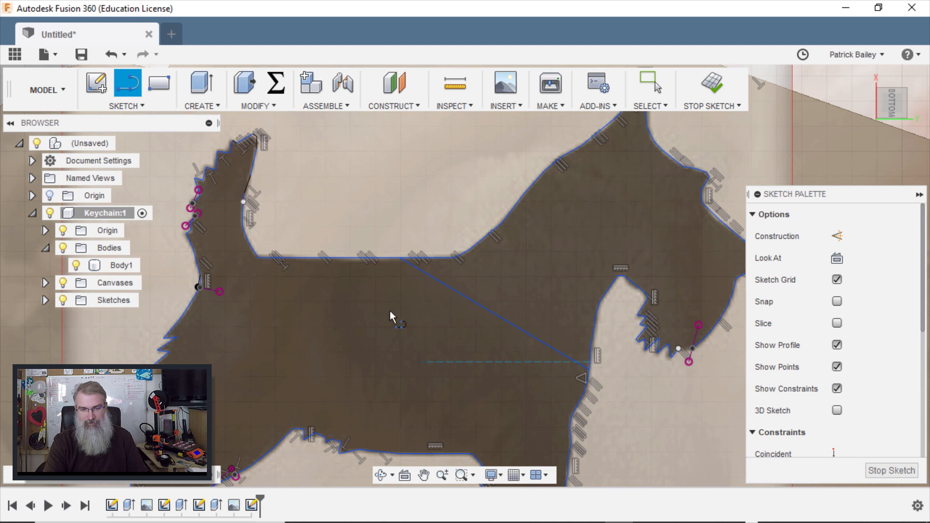
left_click(350, 258)
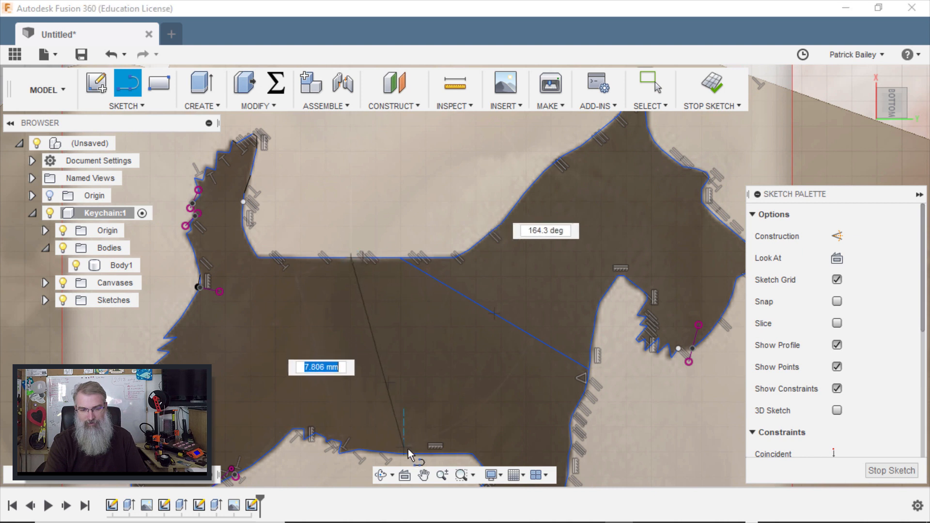
left_click(404, 454)
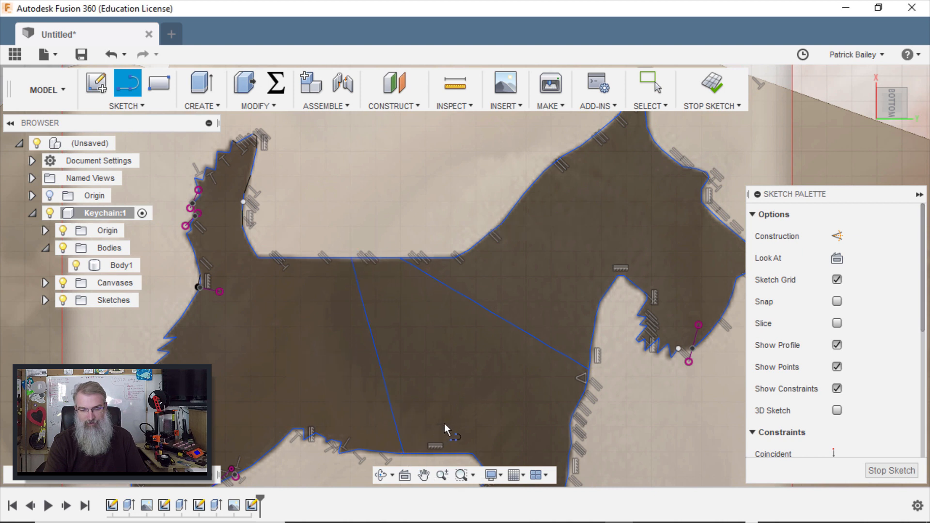
key("Escape")
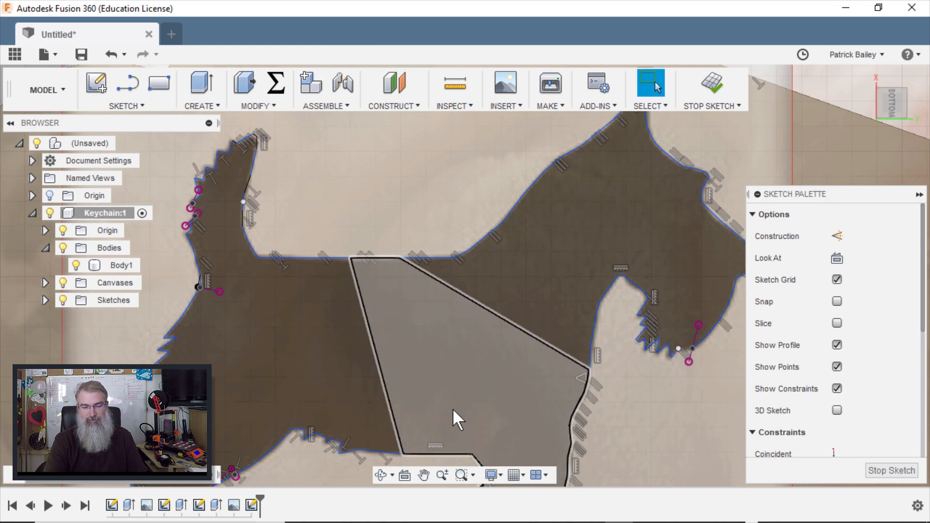
left_click(456, 373)
left_click(534, 272)
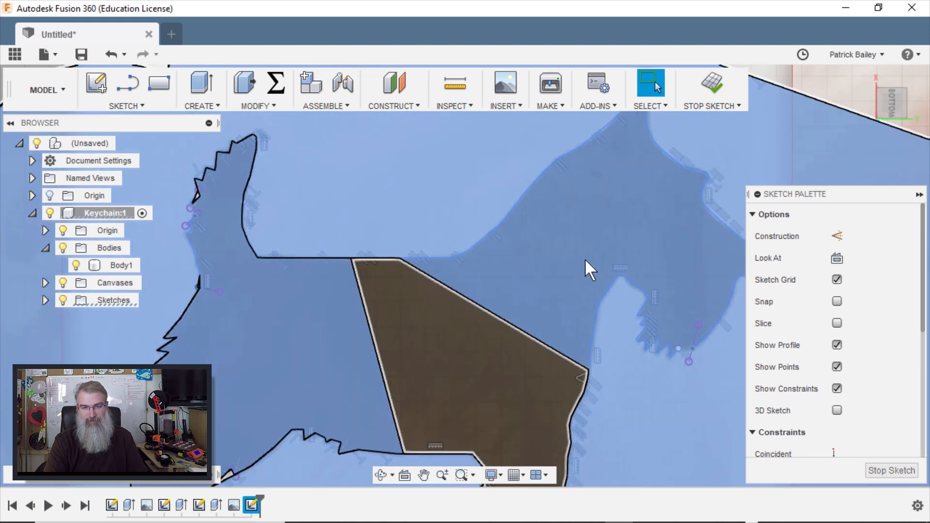
- Divide the dog with two lines, across the tail base and from nape to throat, and select the body and head regions to test for gaps
key("l")
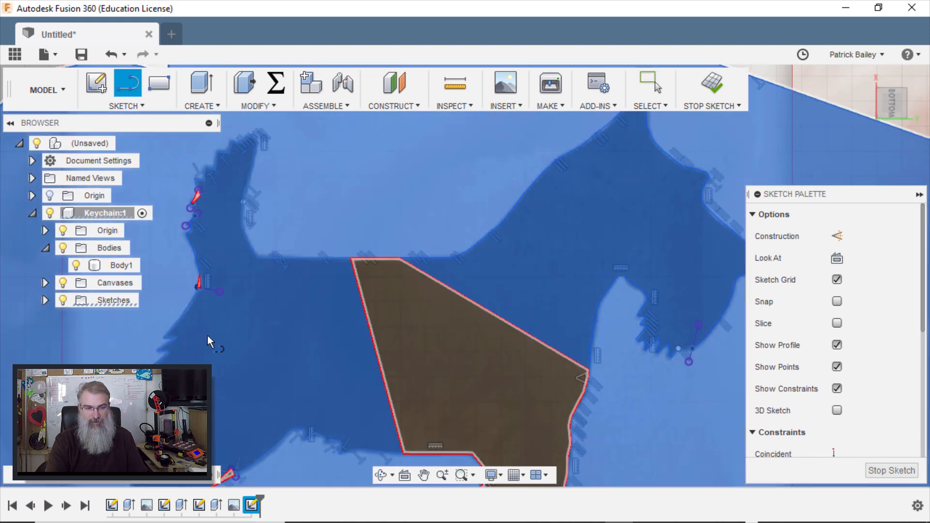
left_click(190, 301)
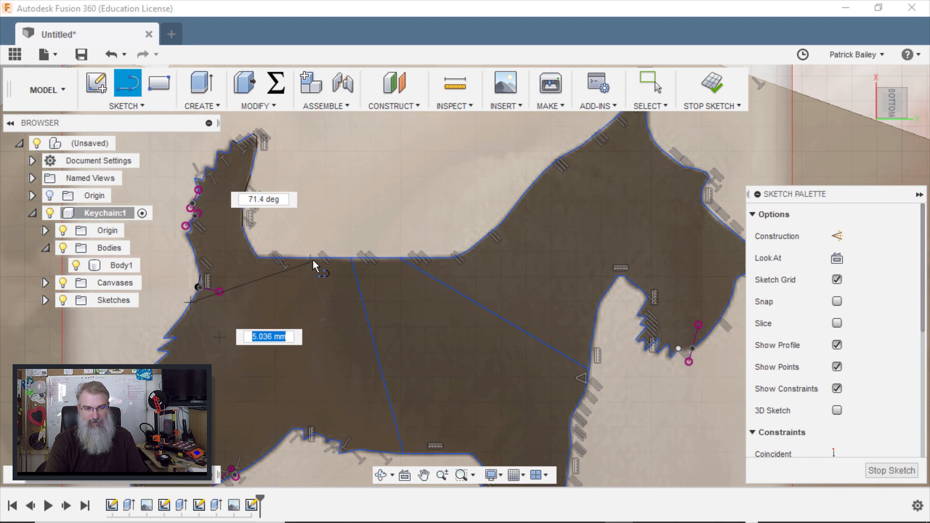
double_click(315, 259)
left_click(589, 141)
double_click(617, 270)
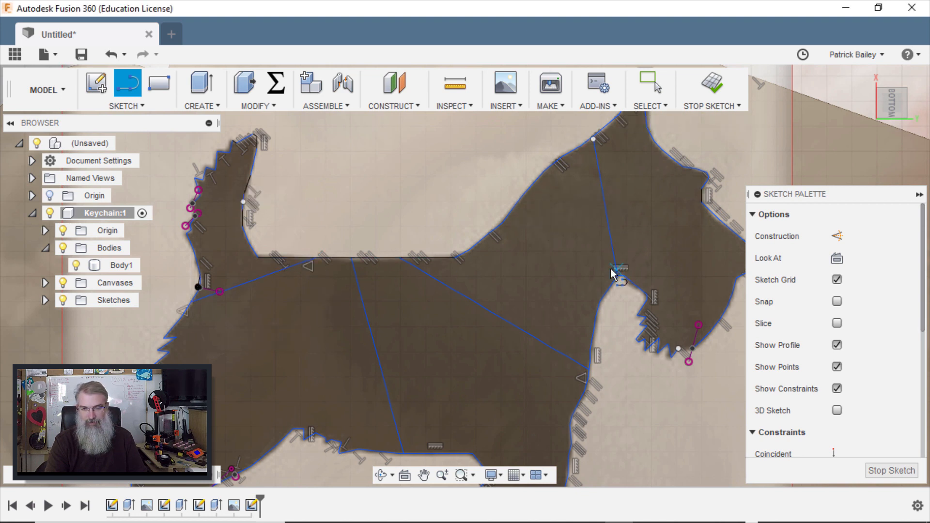
key("Escape")
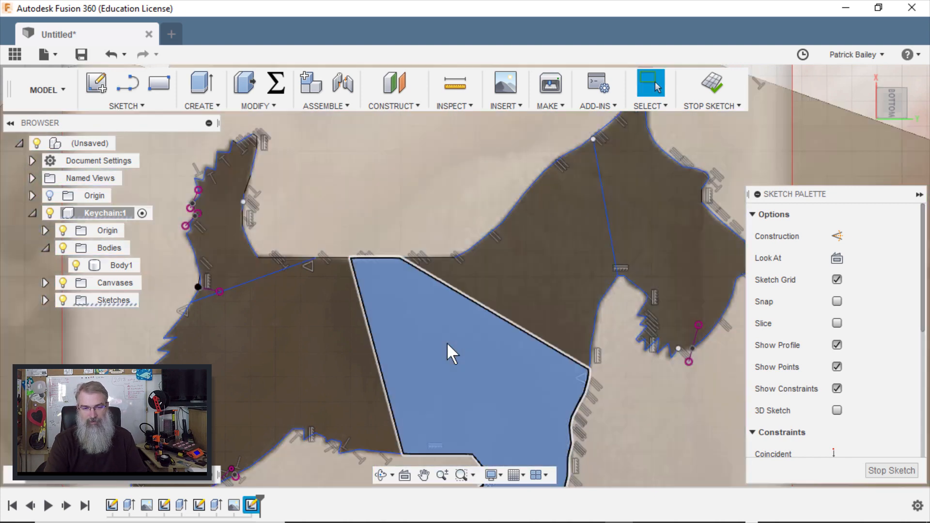
left_click(446, 342)
left_click(261, 350)
left_click(566, 260)
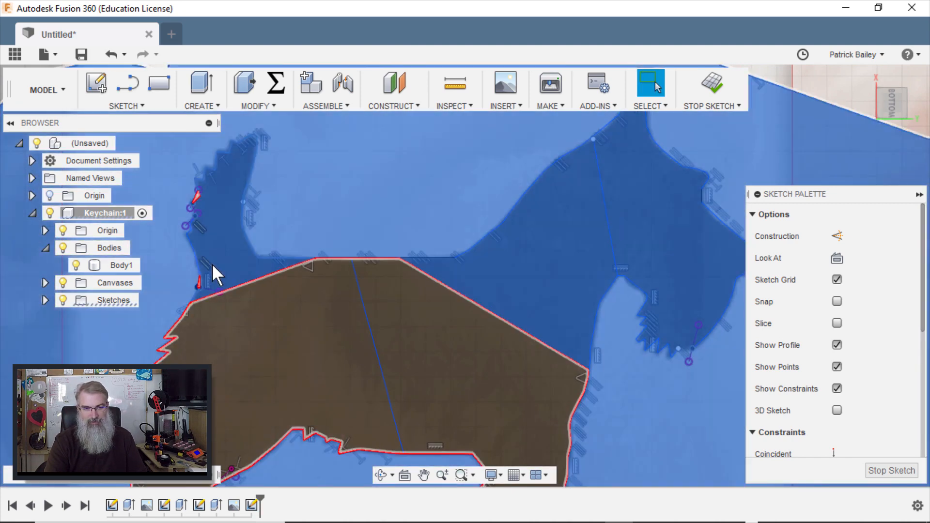
- Delete the stray short line where the base of the tail meets the rump
scroll(238, 283, "down", 3)
scroll(223, 280, "up", 5)
left_click(225, 277)
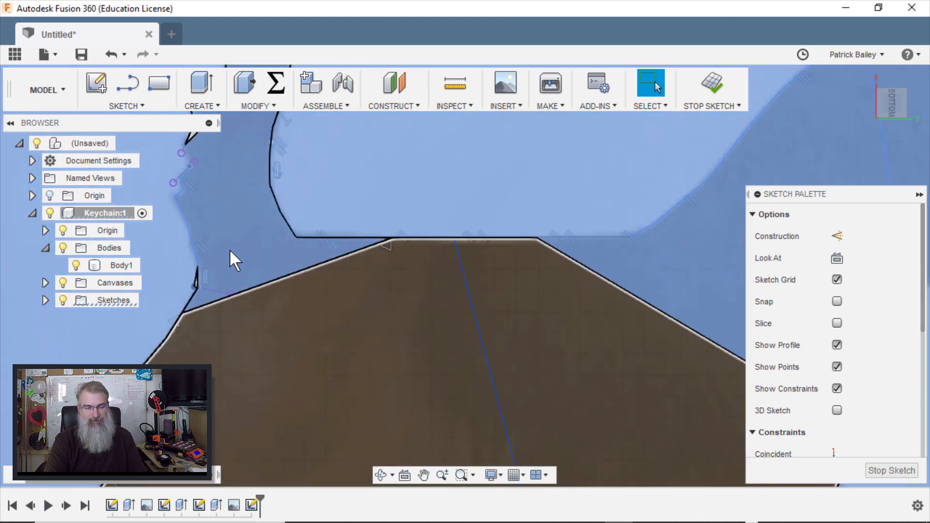
scroll(359, 363, "up", 5)
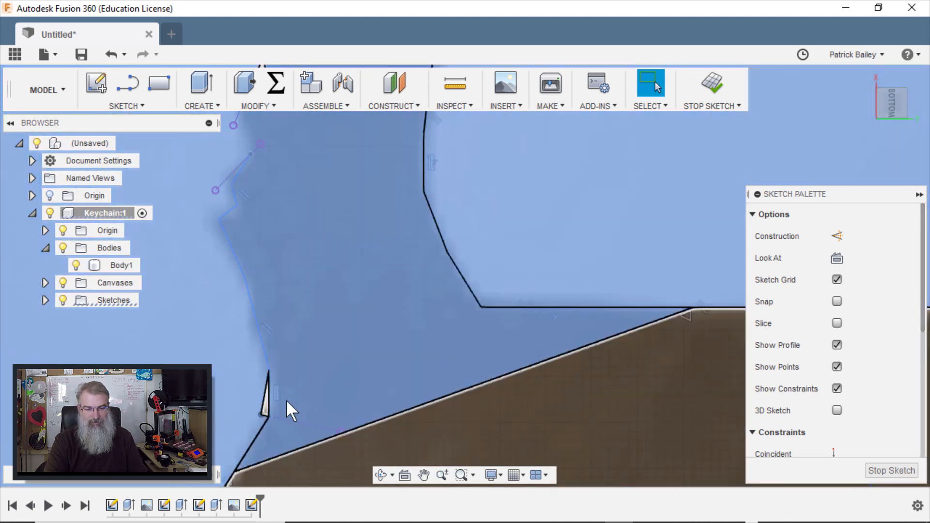
left_click(265, 398)
left_click(262, 396)
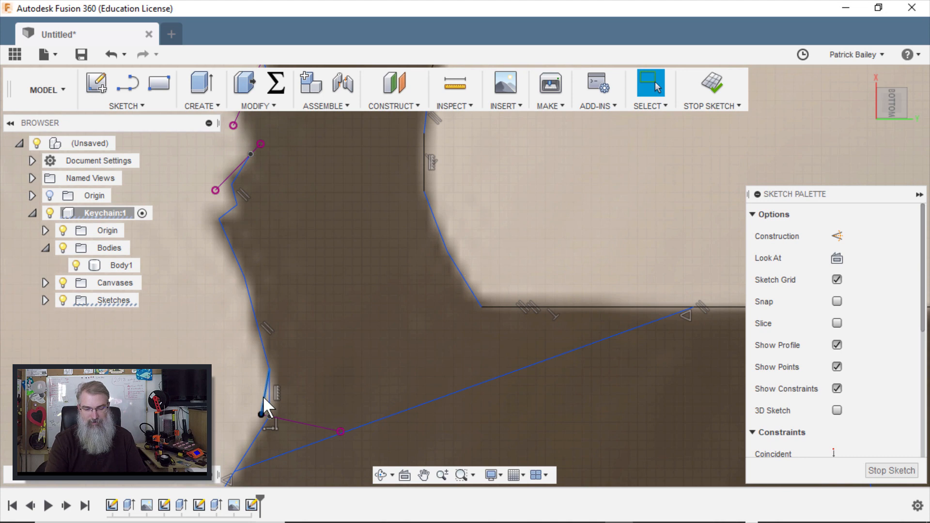
key("Delete")
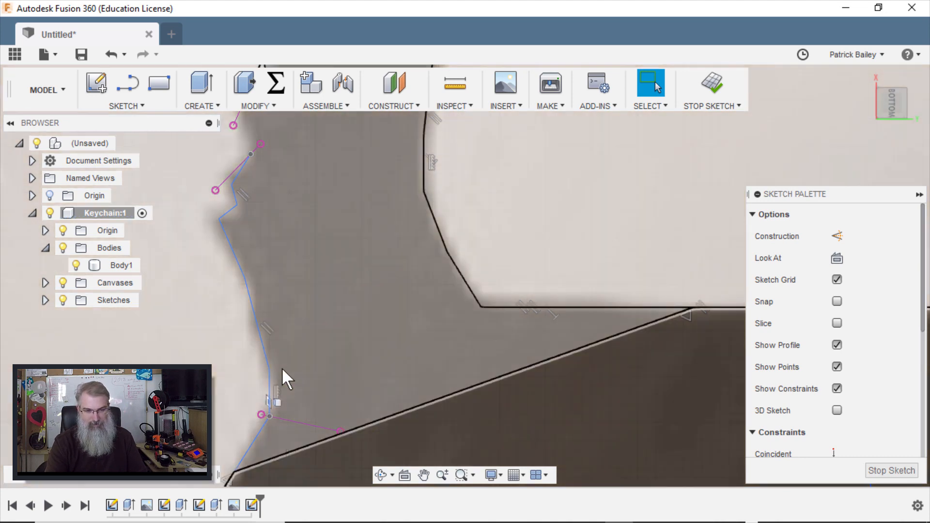
- Delete the stray line on the tail's outer edge and bridge the gap there with a line between the two fur endpoints
scroll(333, 234, "down", 1)
middle_click_drag(332, 234, 427, 376)
scroll(420, 365, "down", 2)
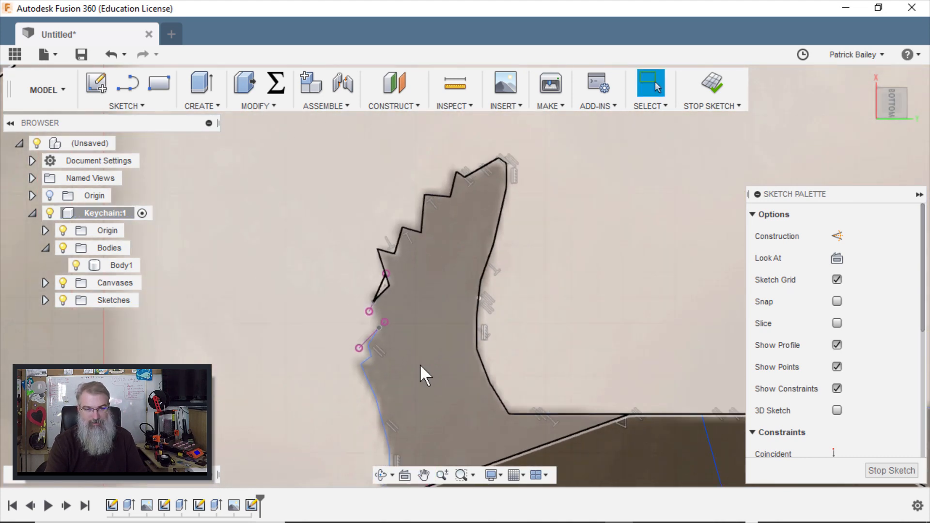
scroll(420, 364, "up", 5)
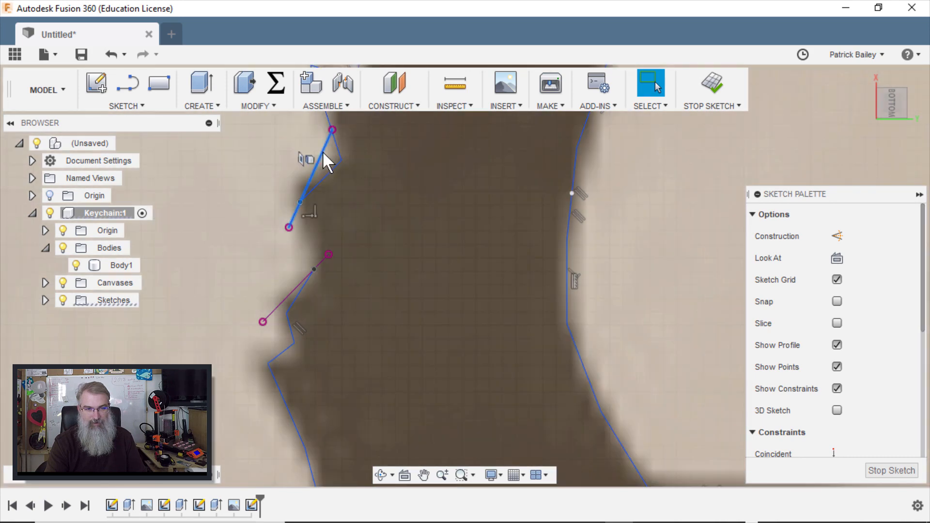
key("Delete")
key("l")
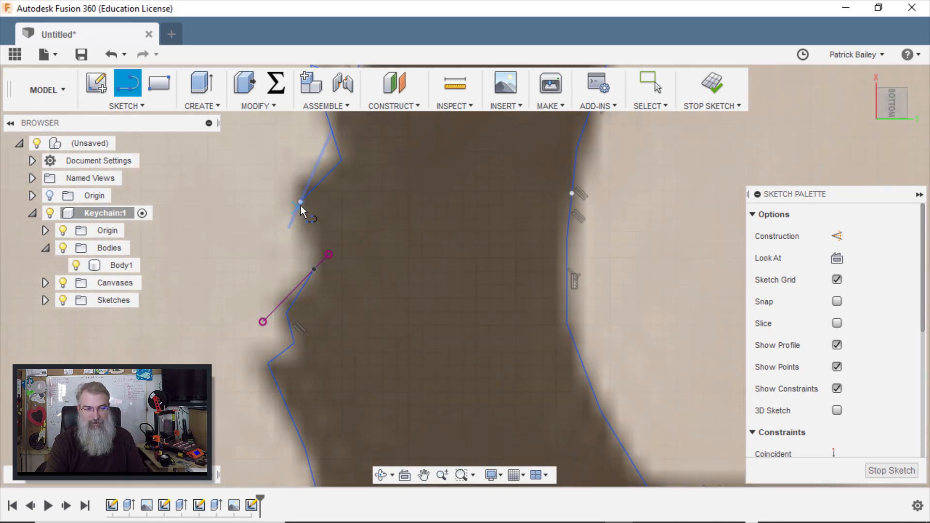
left_click(300, 203)
left_click(313, 270)
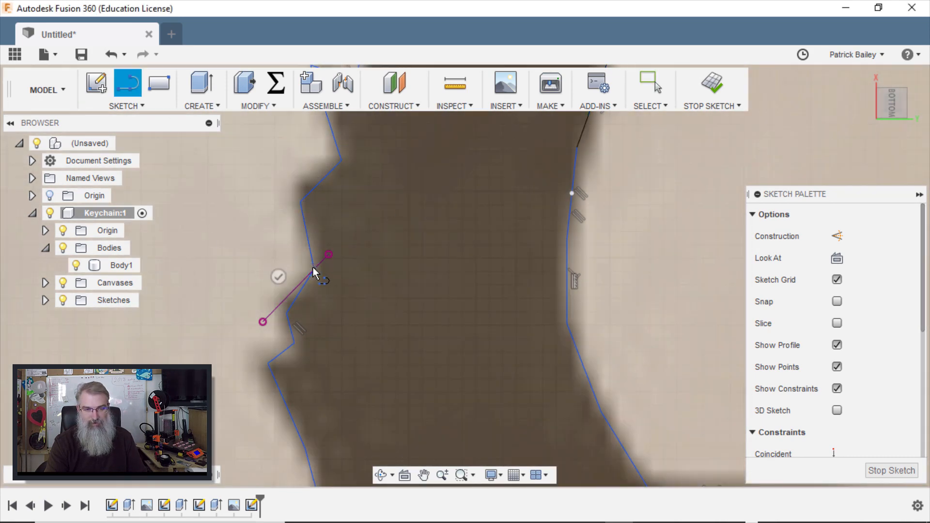
key("Escape")
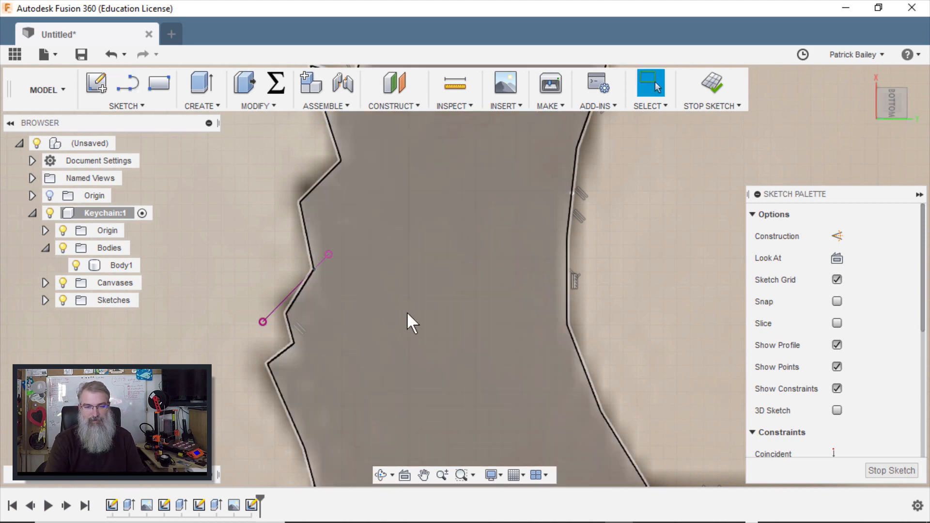
- Divide the front with two lines, from neck to chest (about 5.3 mm) and from throat to muzzle, and select the regions to test for gaps
scroll(406, 312, "down", 6)
middle_click_drag(566, 322, 420, 312)
scroll(312, 353, "up", 5)
scroll(479, 351, "down", 3)
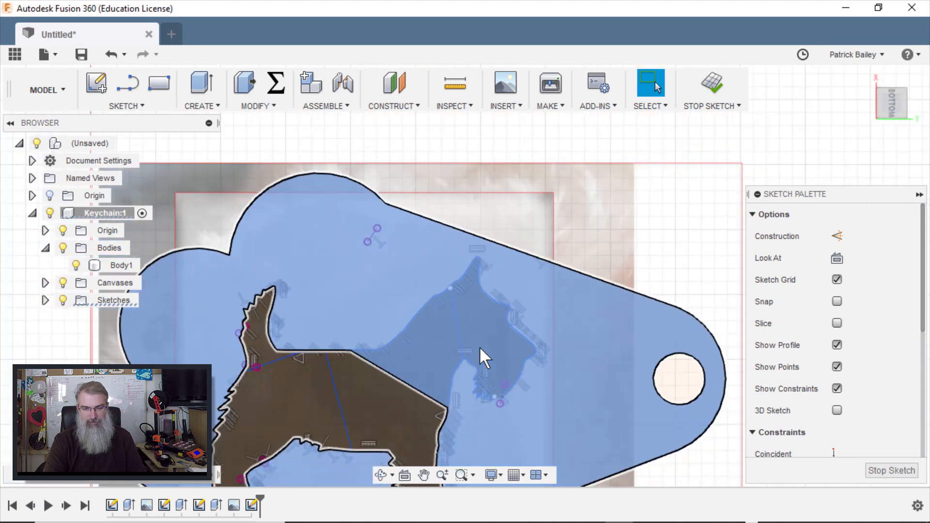
scroll(482, 359, "up", 5)
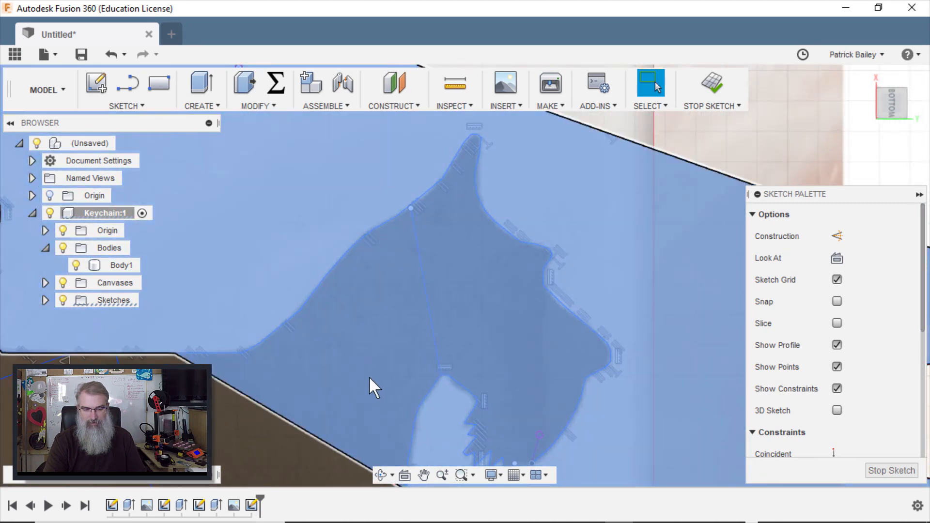
key("l")
left_click(310, 295)
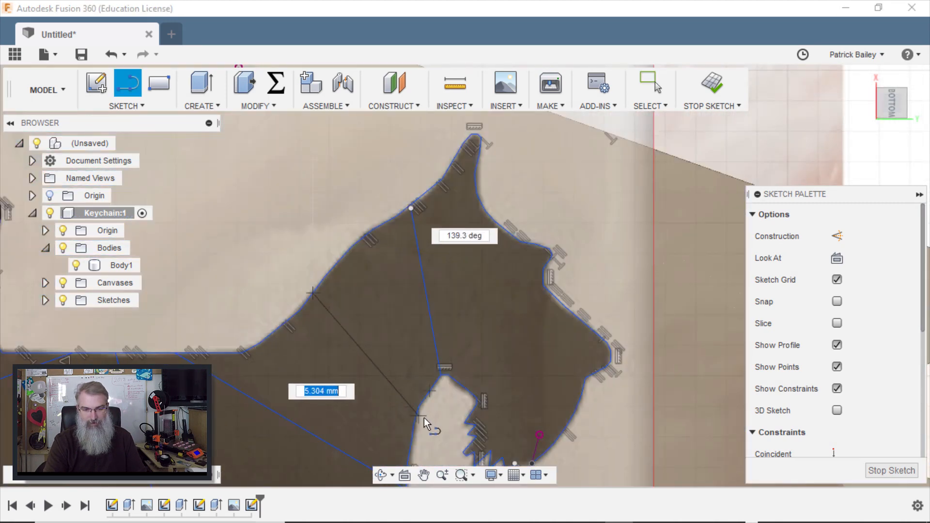
left_click(417, 417)
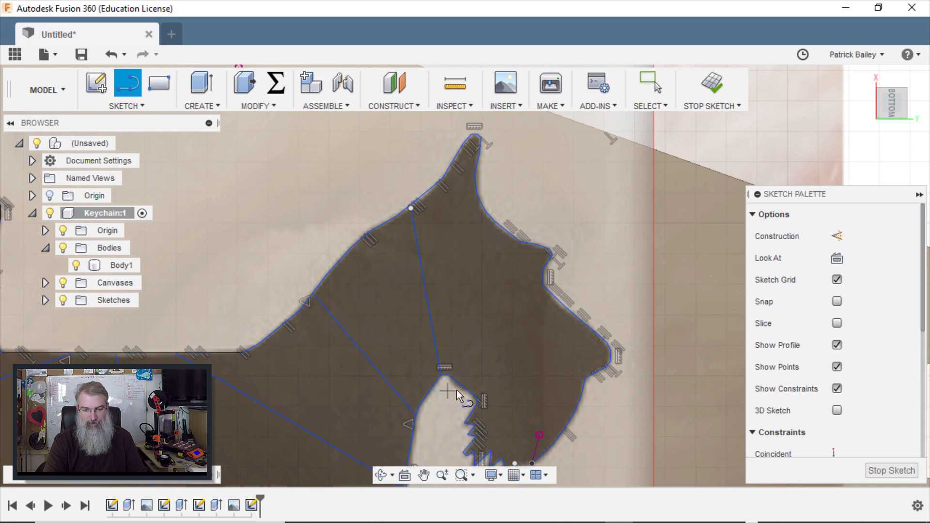
left_click(482, 398)
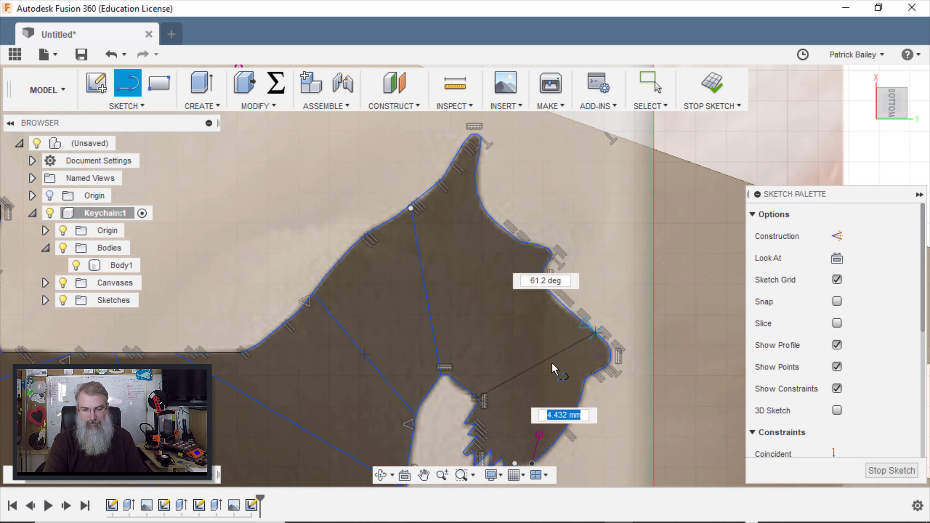
left_click(588, 340)
key("Escape")
left_click(322, 401)
left_click(393, 339)
- Close the gap under the beard with a horizontal line about 0.56 mm long, and select the beard region to check it
middle_click_drag(496, 432, 409, 321)
scroll(409, 312, "up", 8)
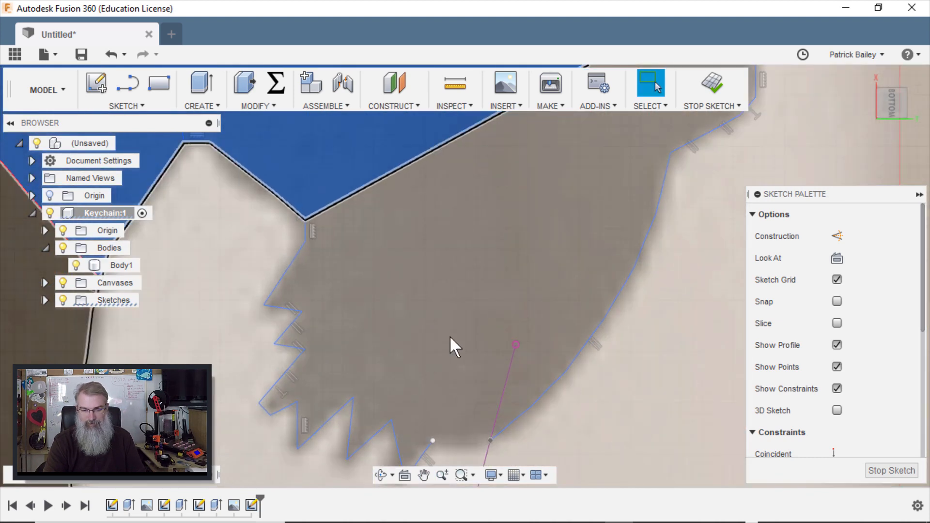
key("l")
middle_click_drag(455, 346, 443, 164)
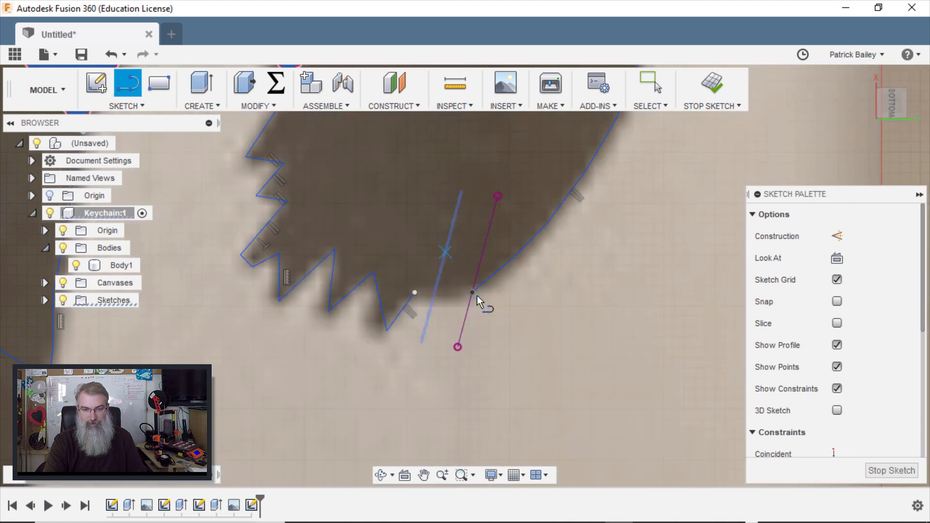
left_click(472, 293)
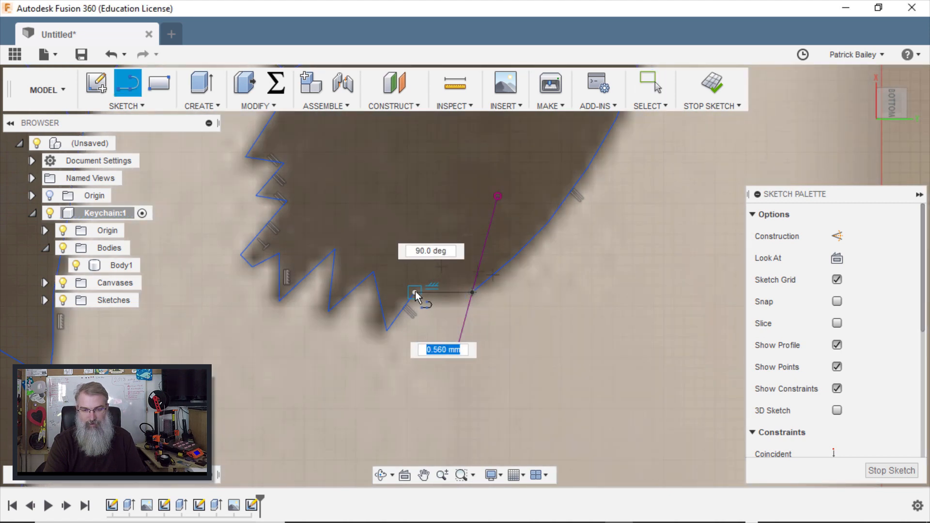
left_click(415, 291)
scroll(415, 291, "down", 1)
scroll(415, 292, "down", 3)
key("Escape")
left_click(411, 249)
scroll(412, 252, "down", 5)
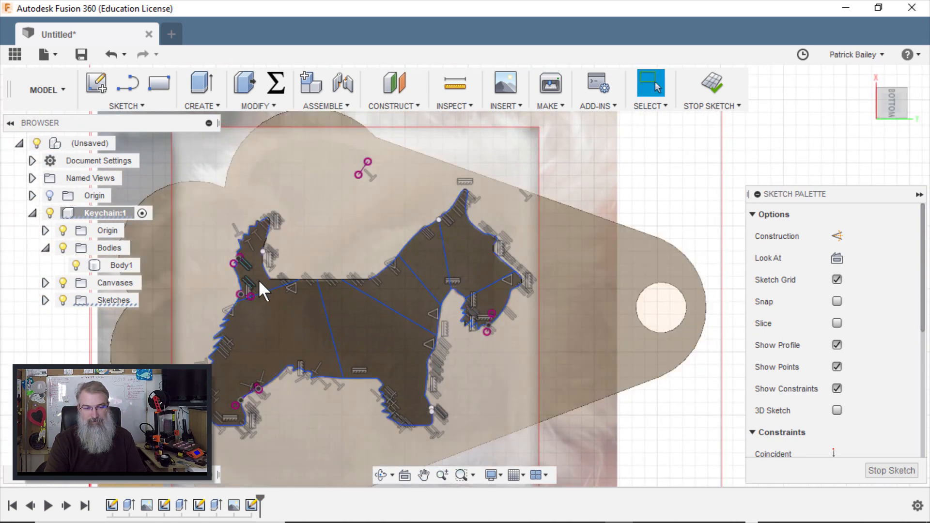
- Extrude all six regions of the dog silhouette by -2 mm into the back of the keychain as a cut
left_click(262, 286)
left_click(266, 322, "shift")
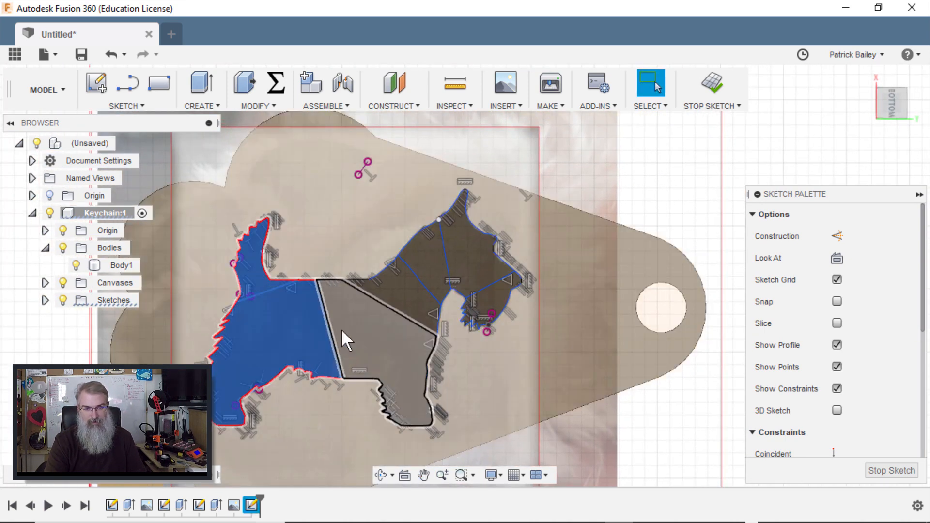
left_click(387, 305, "shift")
left_click(406, 293, "shift")
left_click(428, 261, "shift")
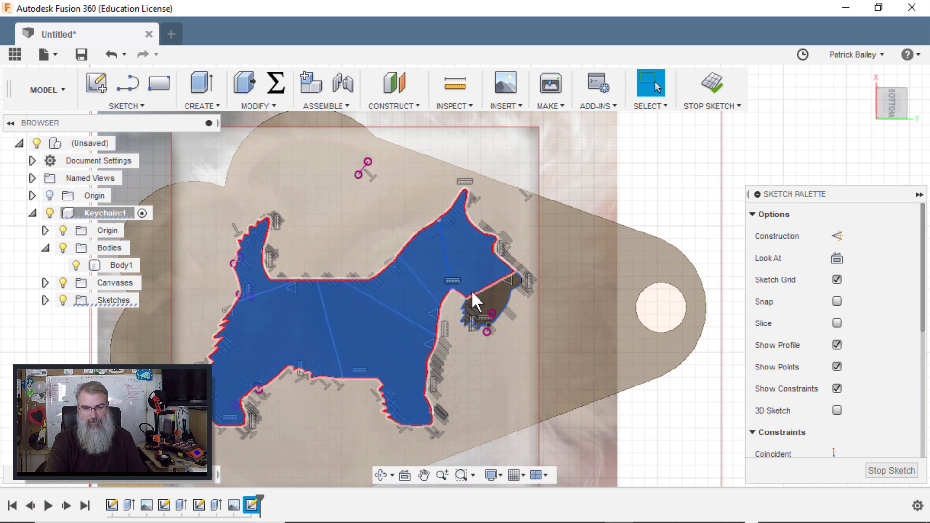
left_click(483, 297, "shift")
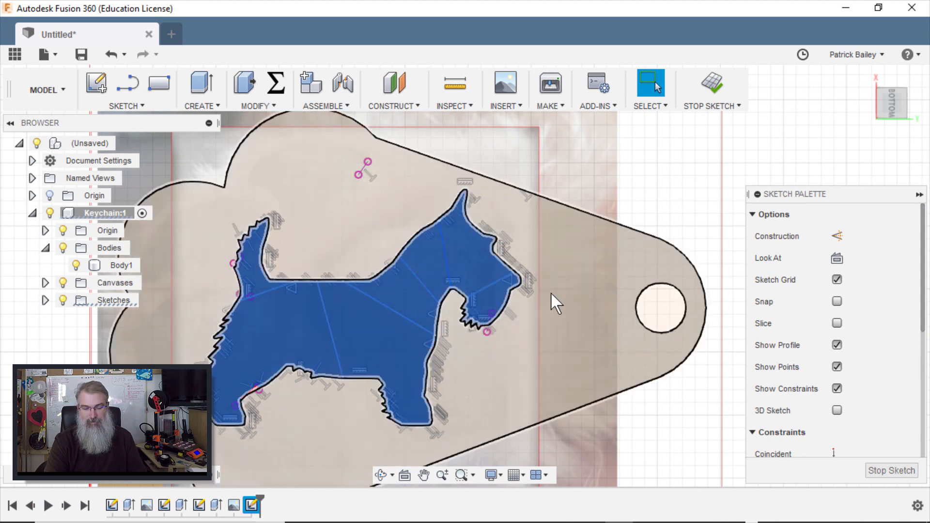
key("q")
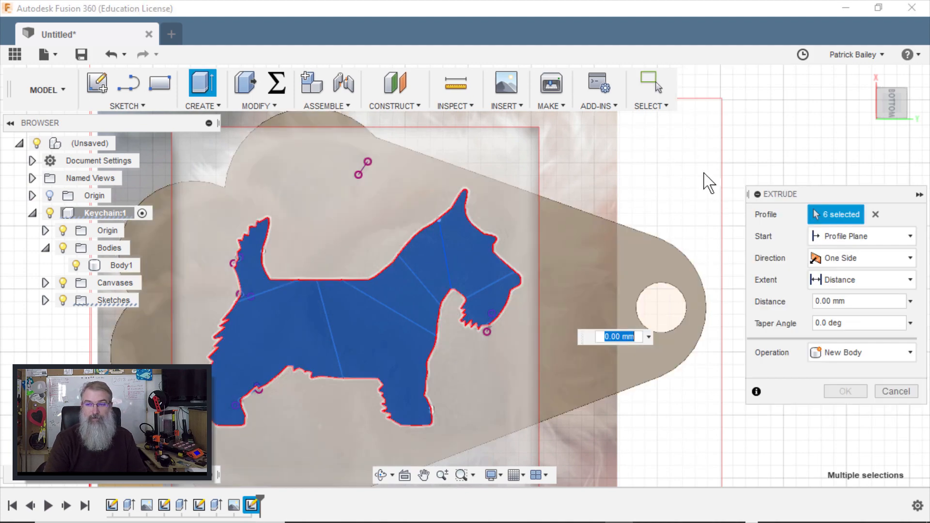
left_click(866, 76)
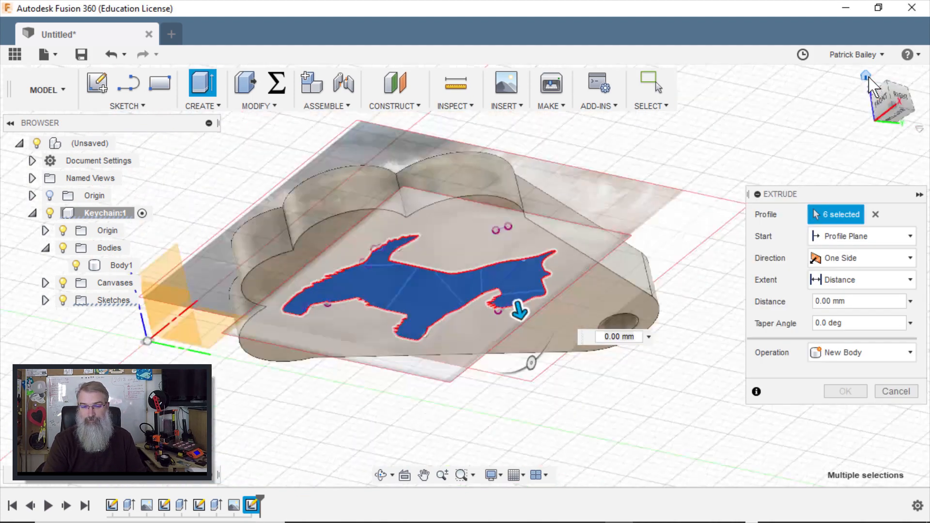
left_click(902, 116)
left_click(913, 74)
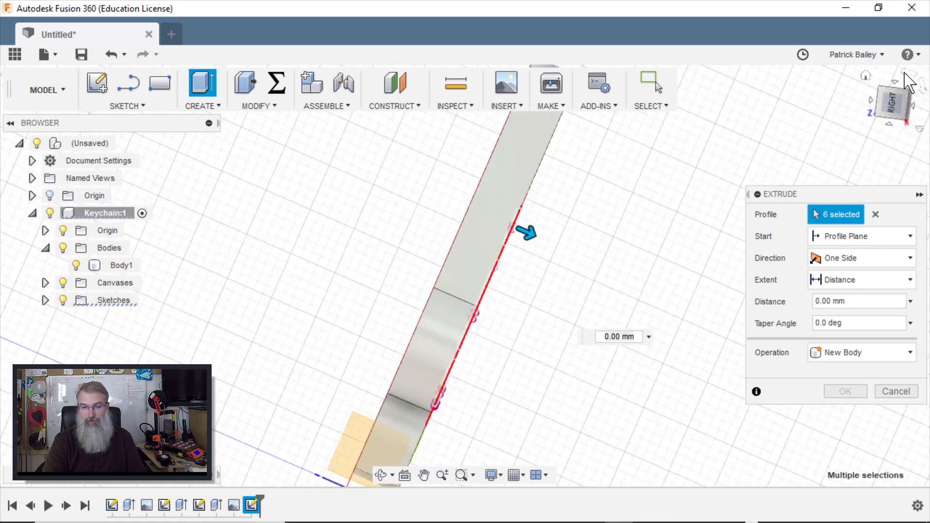
left_click_drag(507, 211, 444, 212)
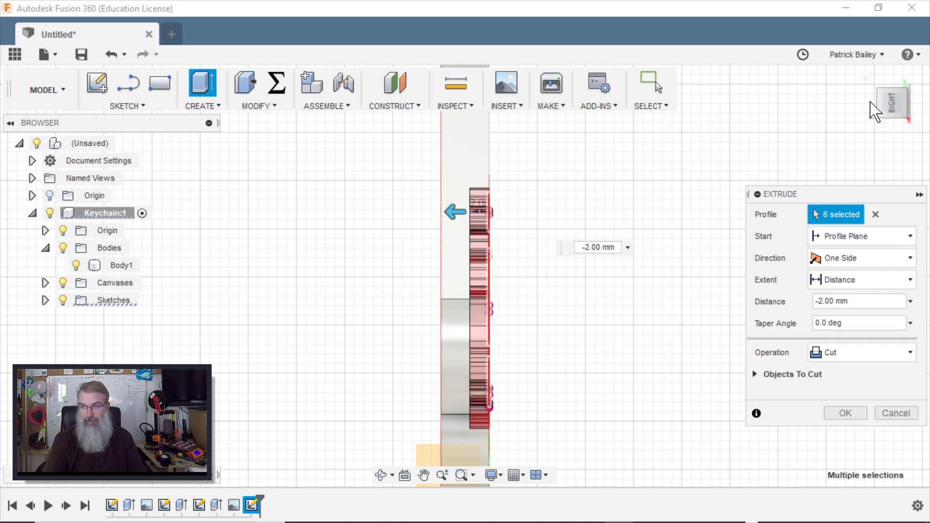
left_click(882, 92)
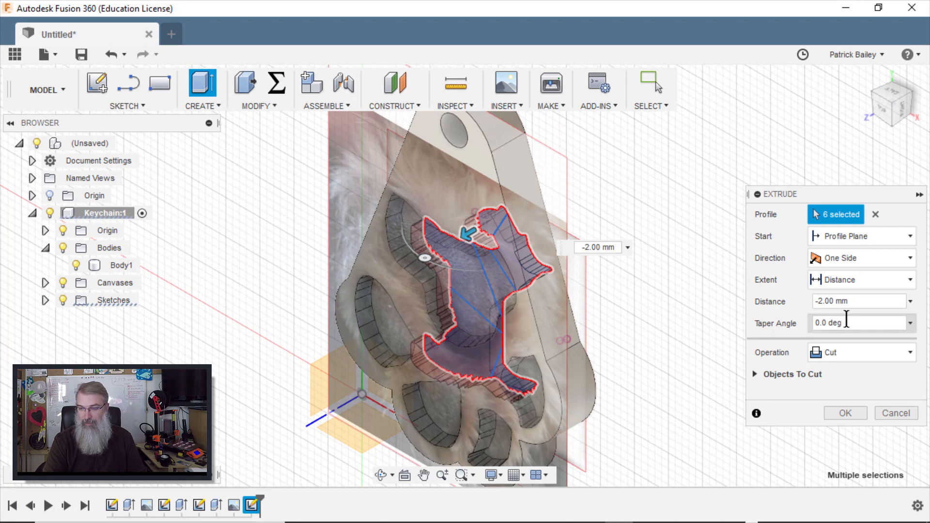
- Try taper angles of -10 and -5 degrees on the dog-shaped cut
left_click_drag(844, 322, 773, 320)
type("-10")
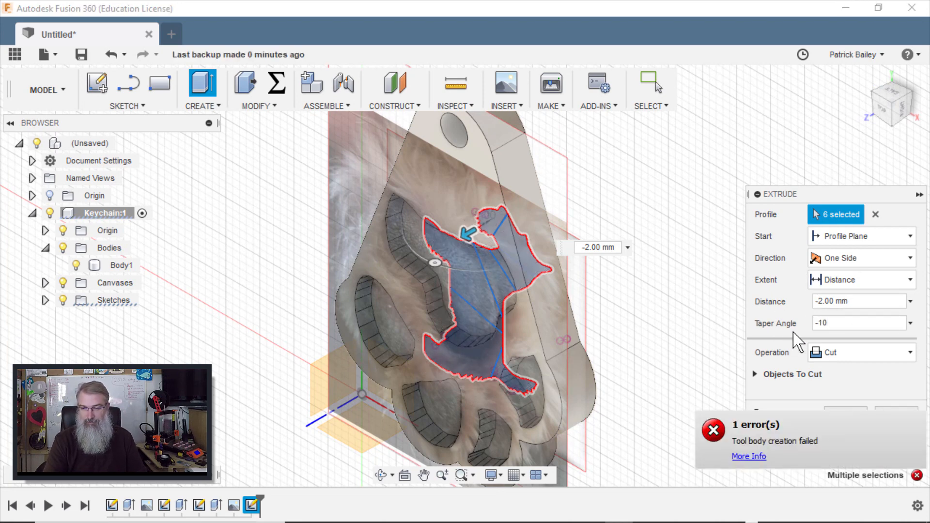
left_click_drag(845, 319, 788, 324)
type("-5")
- Set the cut's taper angle to 0, finish the extrusion and return to the home view
left_click_drag(830, 322, 776, 318)
type("0")
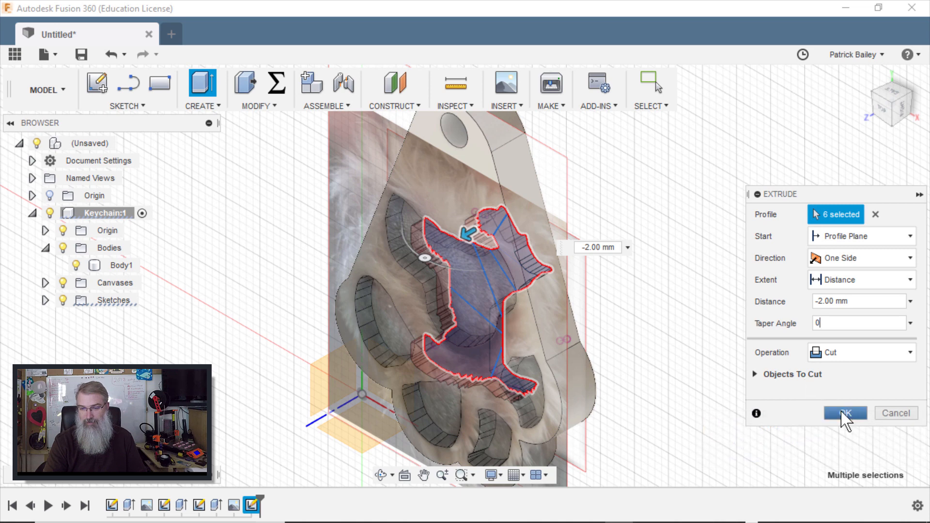
left_click(845, 415)
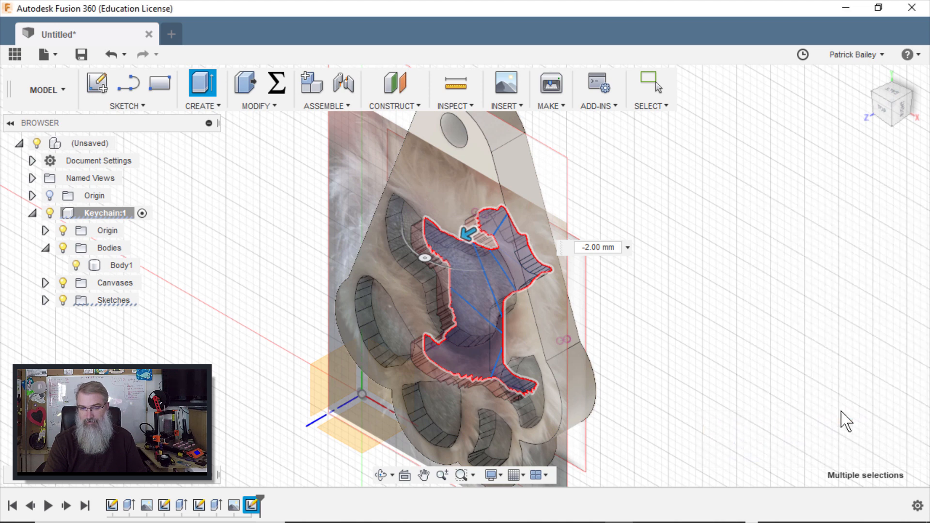
left_click(866, 76)
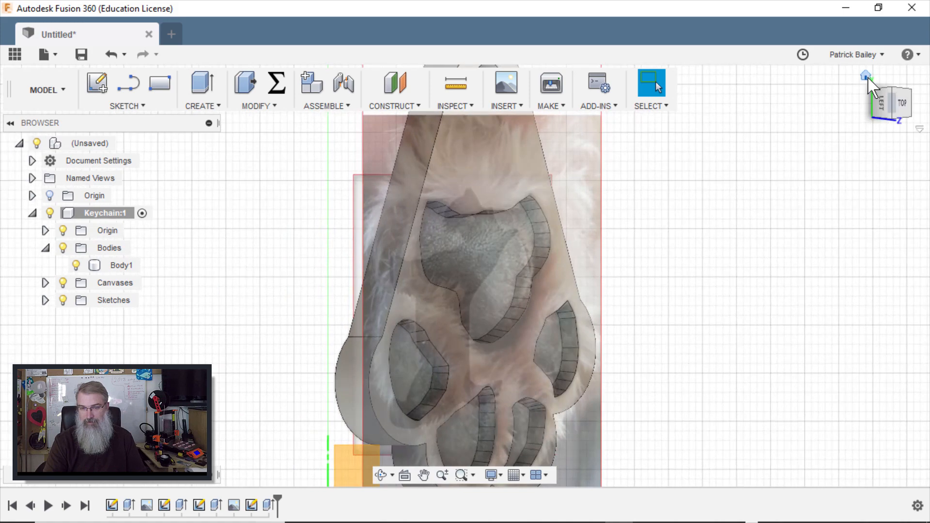
- Start a constant-radius fillet on the seven outer edges of the keychain's paw-side face
mouse_move(464, 275)
middle_mouse_down("shift")
mouse_move(465, 232)
mouse_move(487, 206)
mouse_move(465, 281)
mouse_move(473, 339)
middle_mouse_up("shift")
left_click(866, 76)
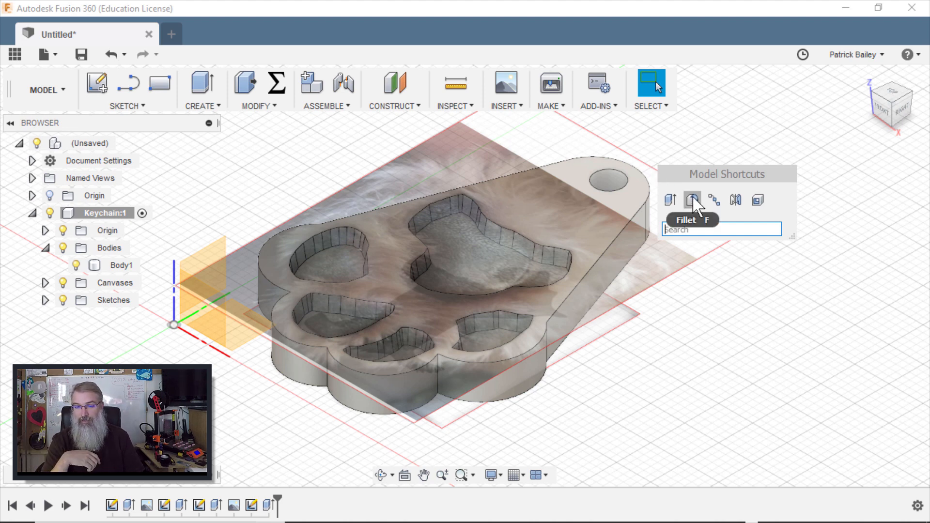
left_click(692, 199)
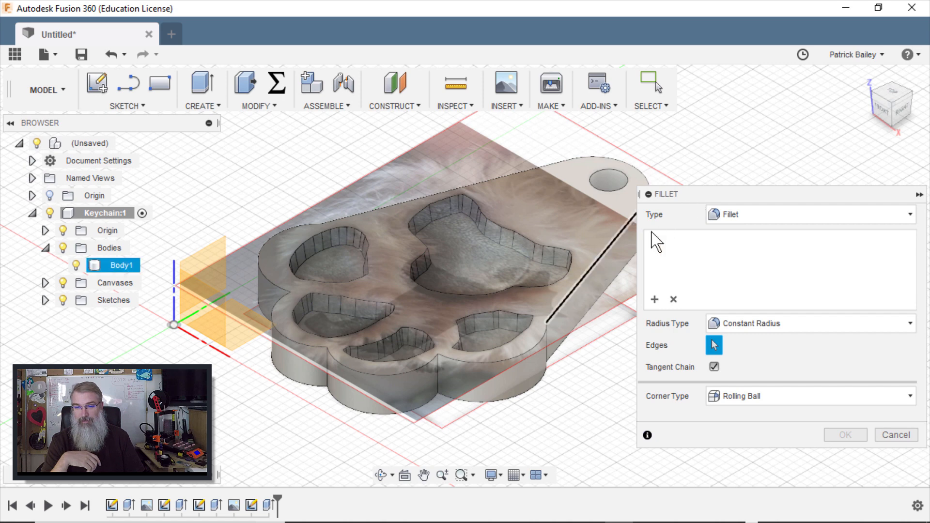
left_click_drag(695, 196, 718, 185)
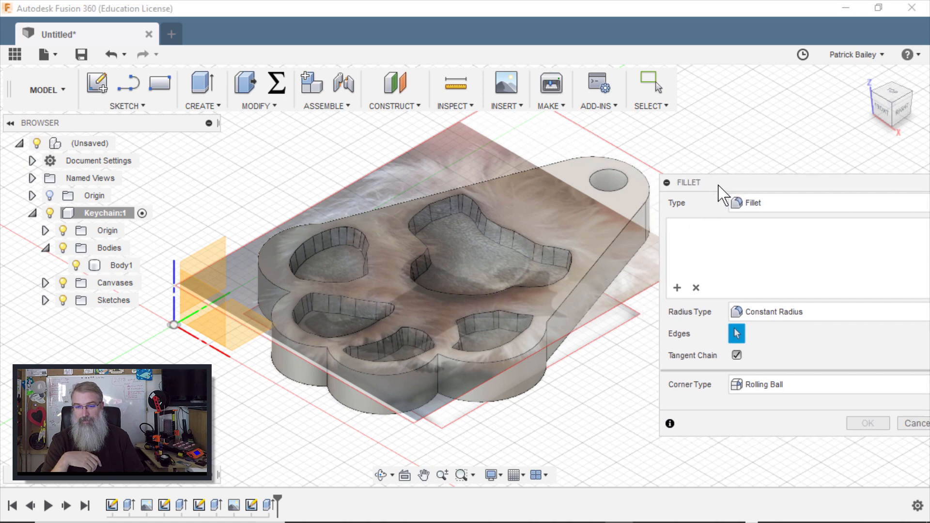
left_click(644, 174)
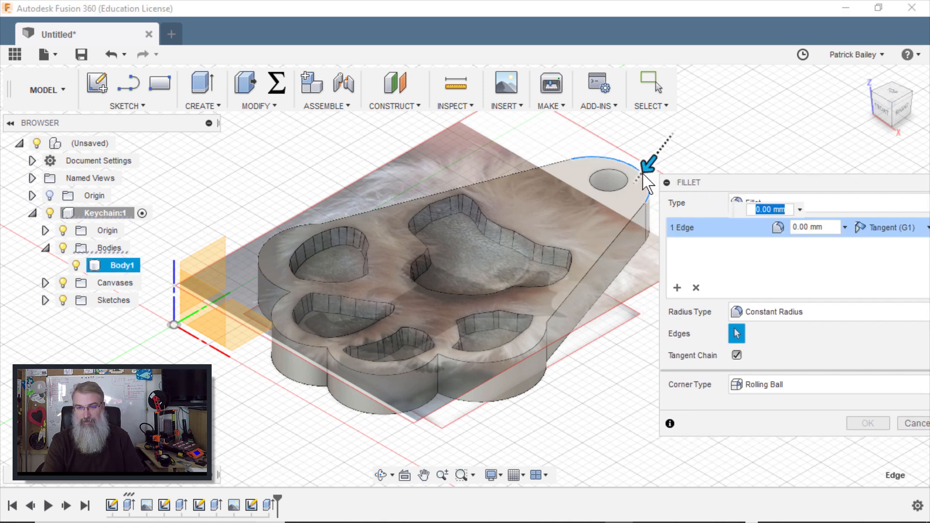
left_click(641, 191)
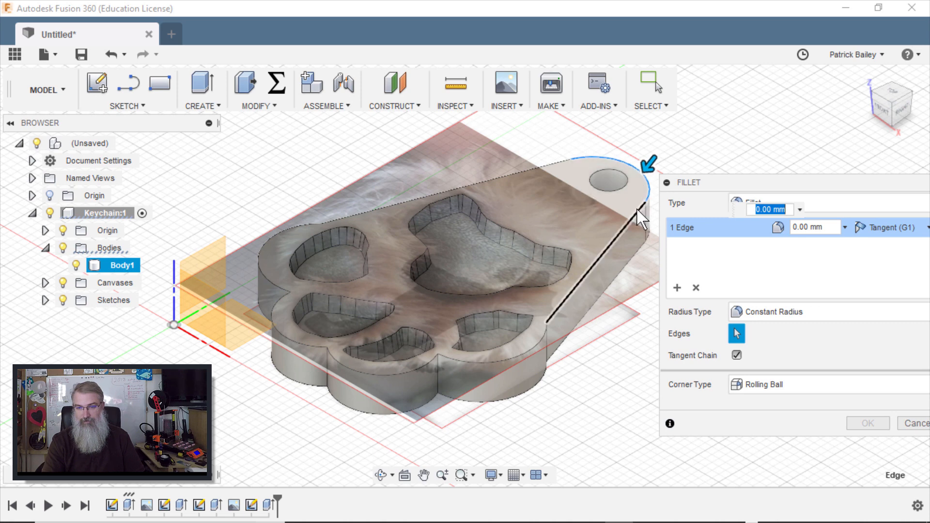
left_click(528, 169)
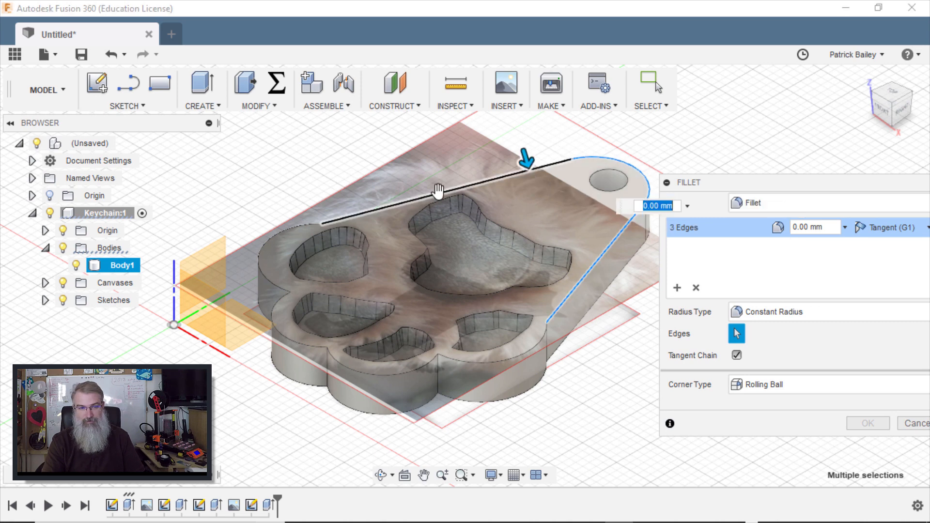
left_click(301, 223)
left_click(281, 296)
left_click(333, 356)
left_click(466, 360)
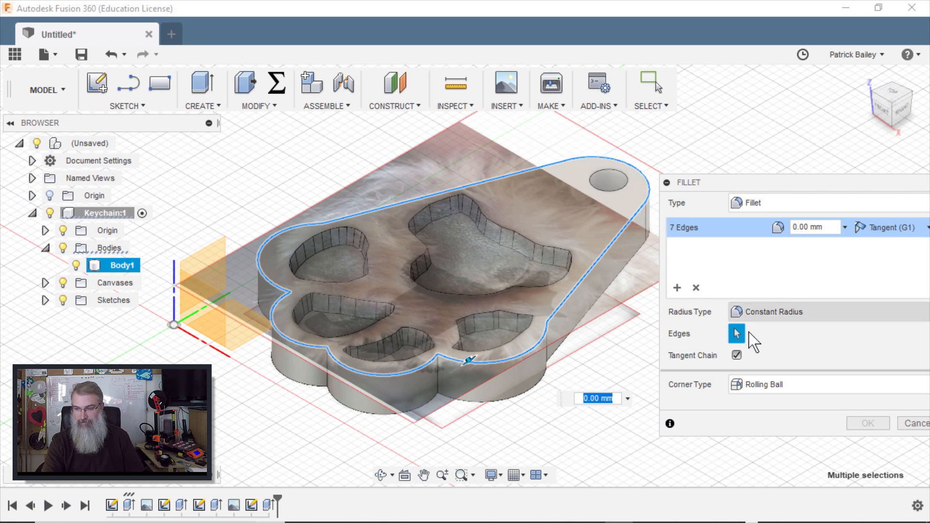
- Try a fillet radius of 11.5 mm on the selected paw outline edges
left_click_drag(726, 189, 704, 179)
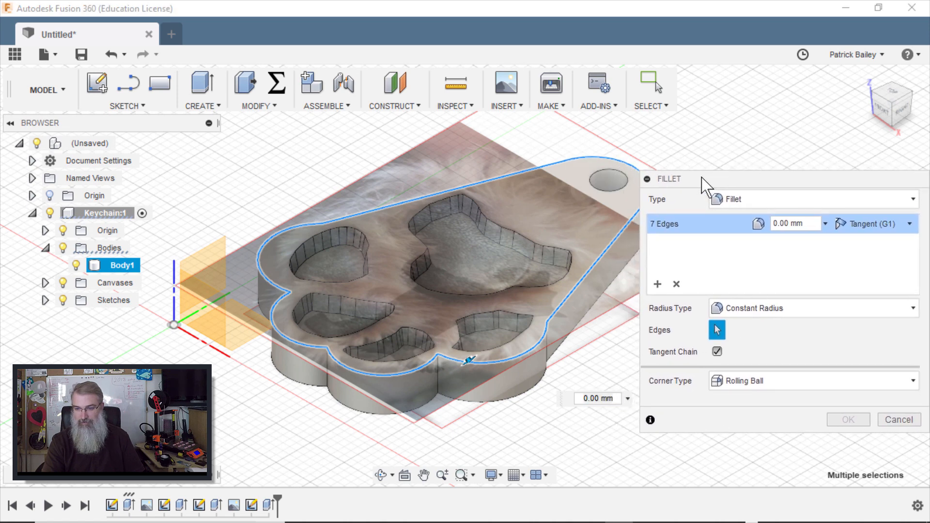
left_click(764, 314)
left_click(760, 279)
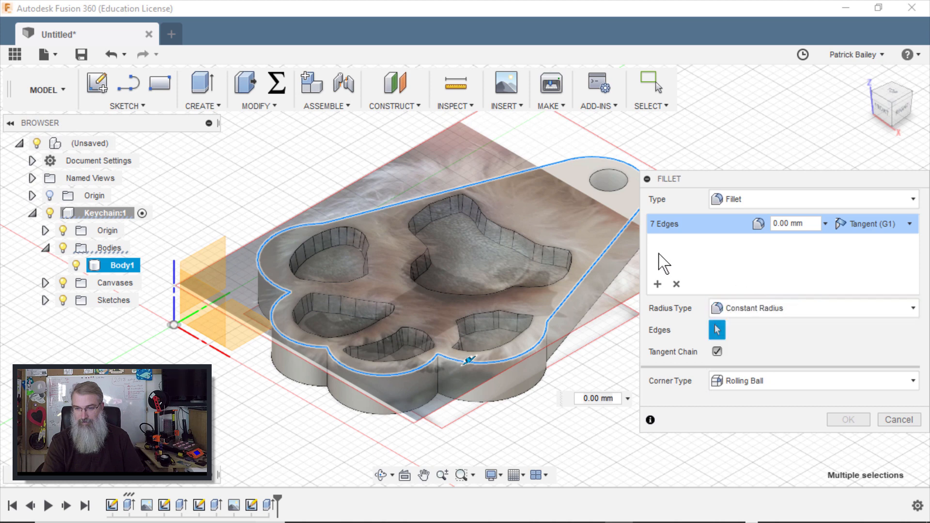
left_click_drag(619, 400, 581, 396)
left_click(617, 400)
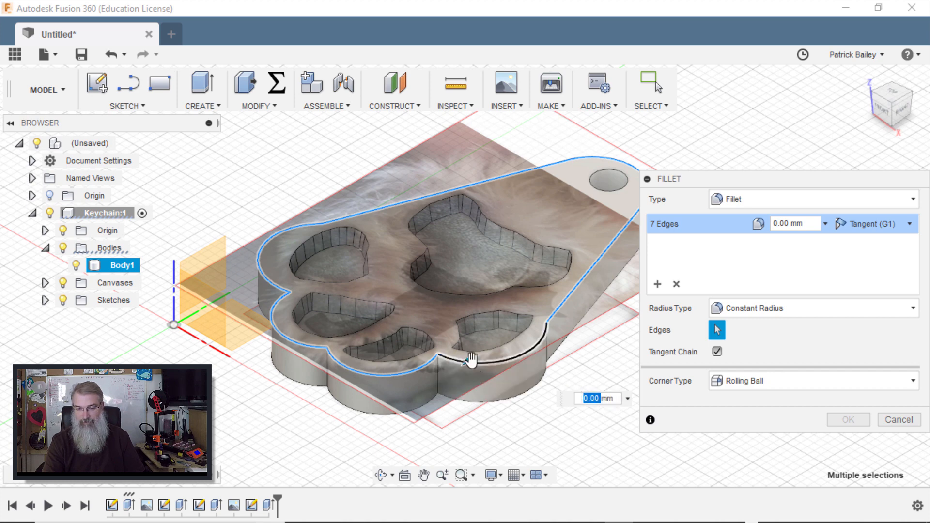
type("1")
key("Return")
type("11.5")
key("Return")
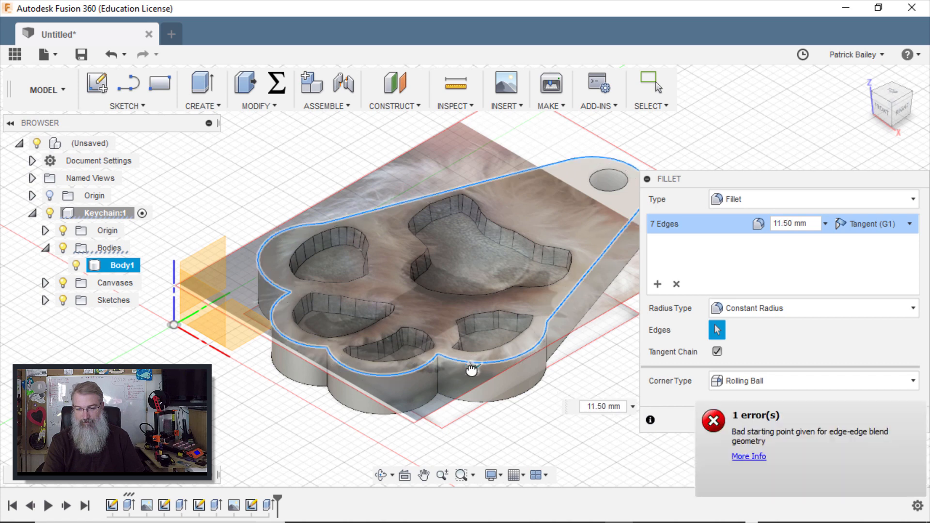
- Try fillet radii of 8 mm and 10 mm on the same outline edges
left_click_drag(611, 406, 564, 400)
type("8")
key("Return")
scroll(542, 386, "down", 5)
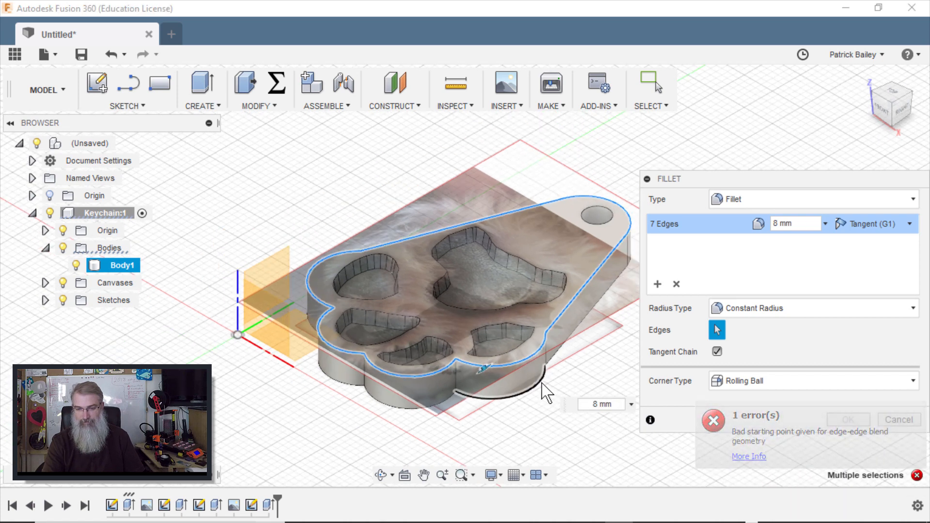
scroll(541, 382, "up", 6)
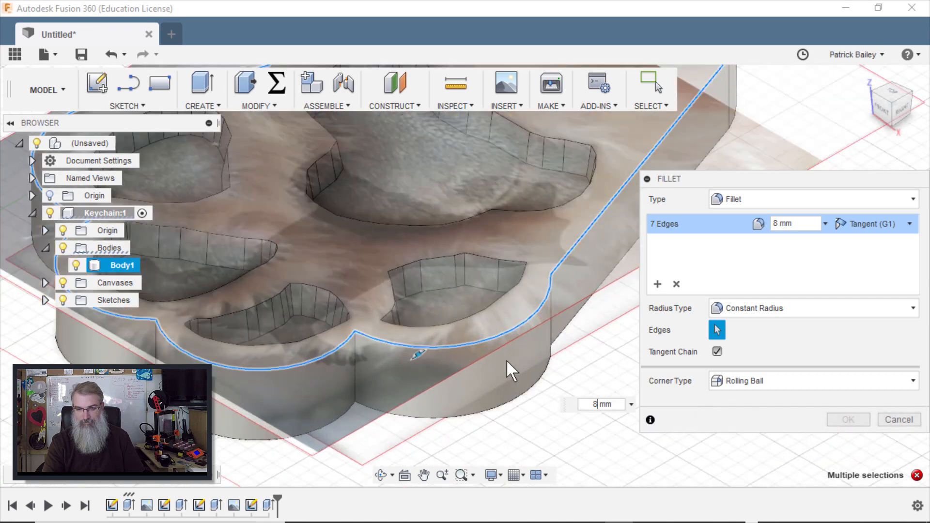
left_click_drag(421, 354, 425, 358)
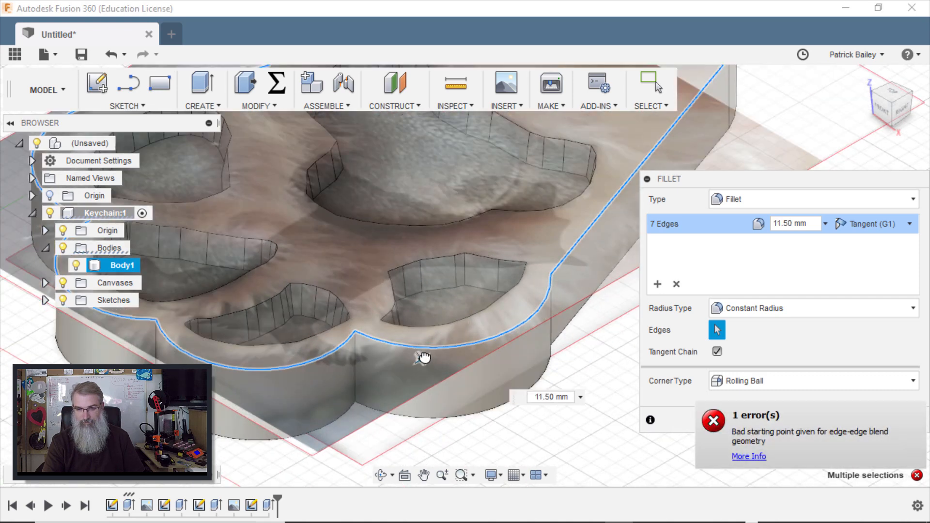
type("10")
key("Return")
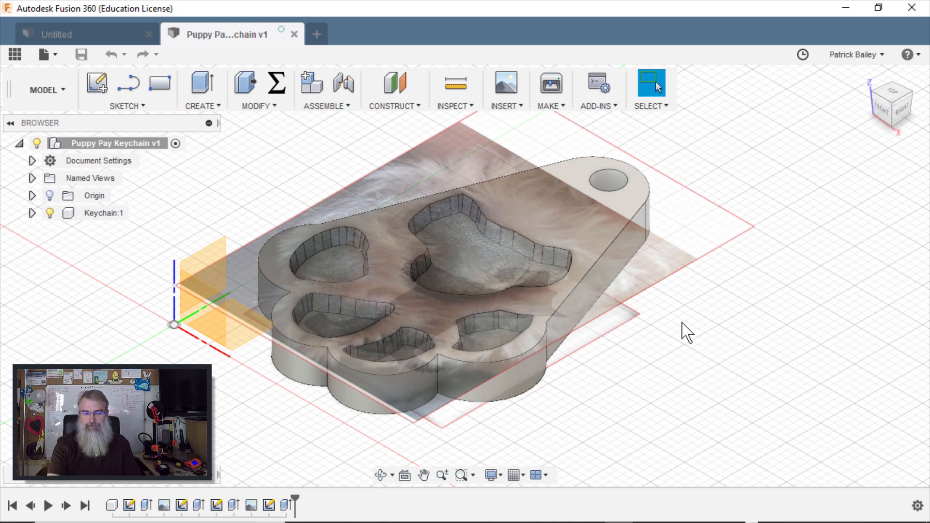
- Start a new fillet and select all seven edges around the outer outline of the paw-side face
key("s")
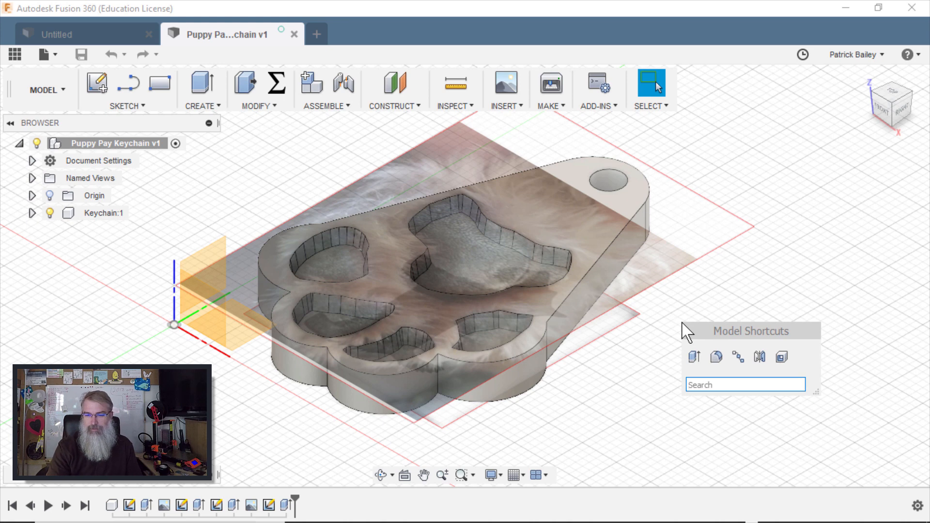
left_click(716, 357)
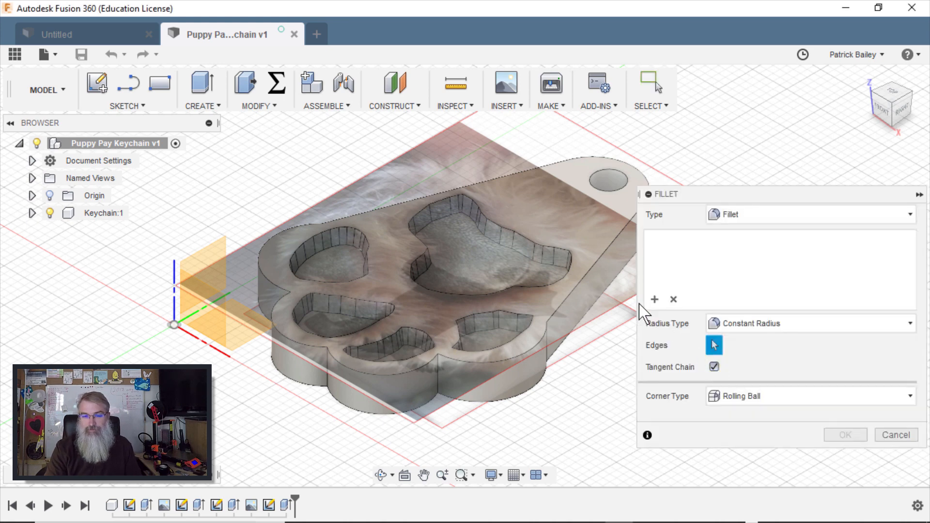
left_click(594, 262)
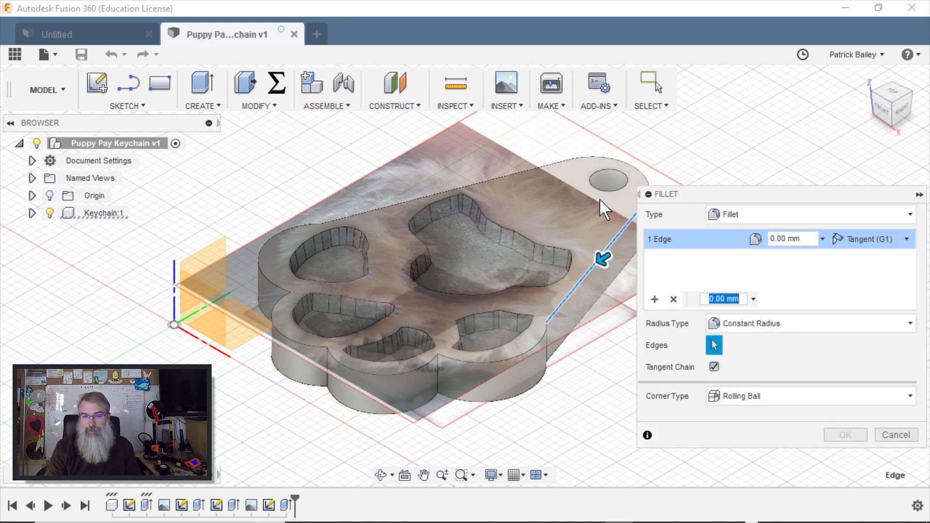
left_click(636, 167)
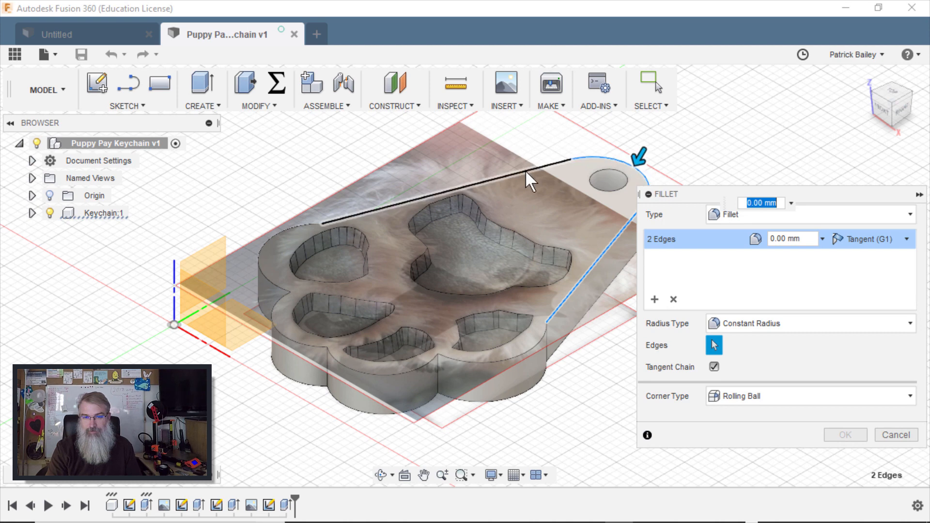
left_click(510, 170)
left_click(260, 254)
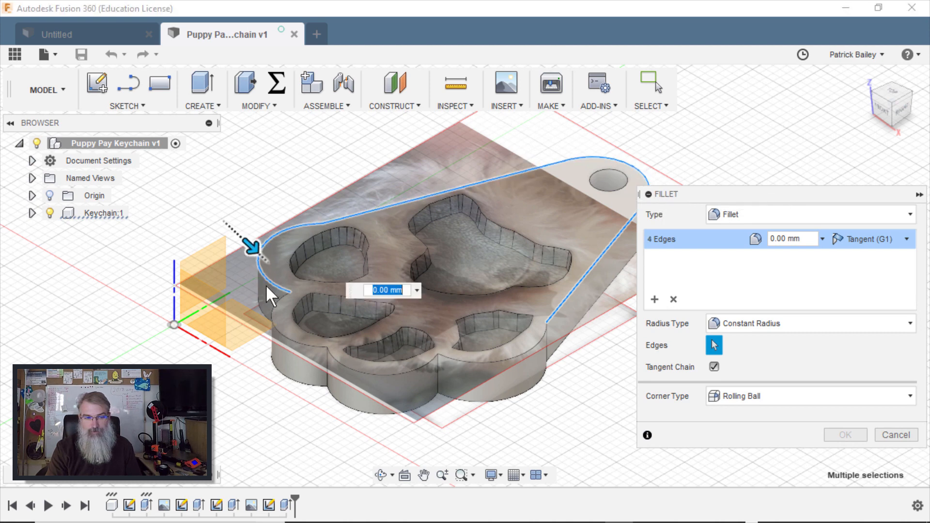
left_click(271, 312)
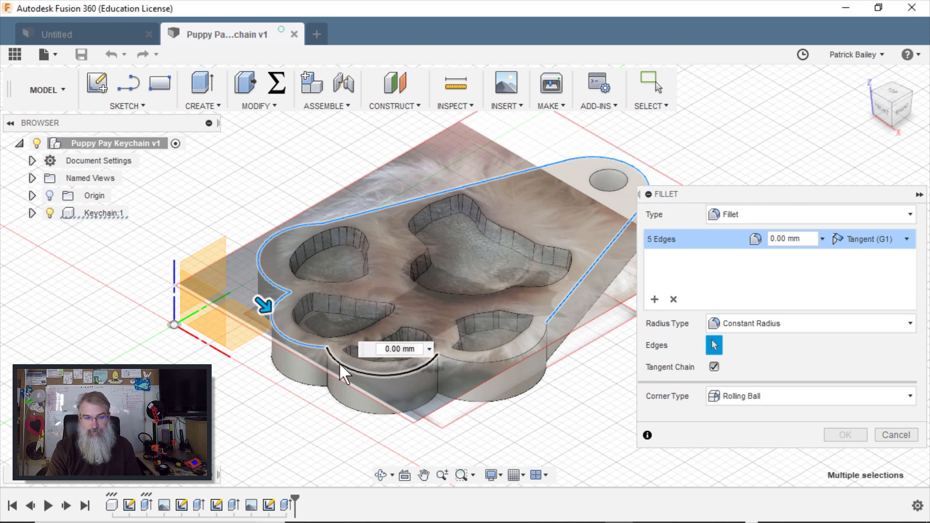
left_click(340, 362)
left_click(477, 362)
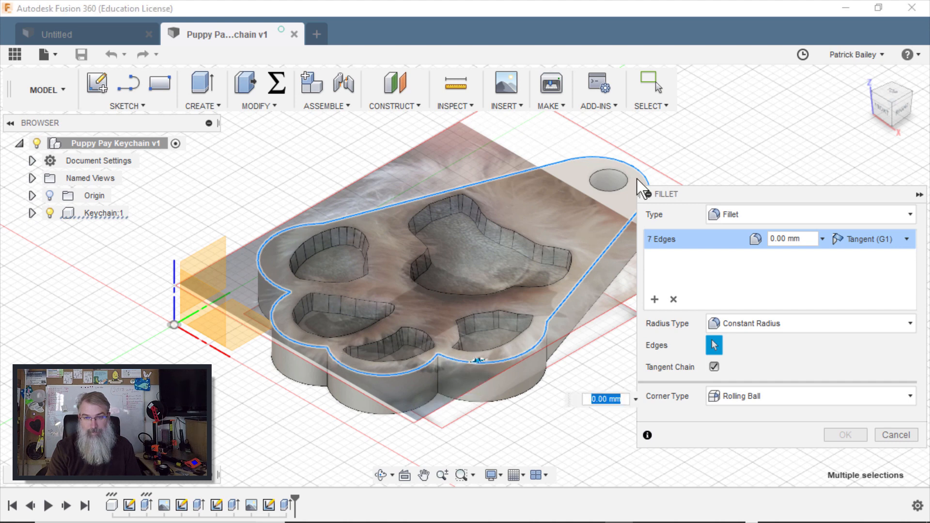
- Try a 1 mm radius on the selected outline edges, reduce it to 0.5 mm and finish the fillet
left_click(632, 160)
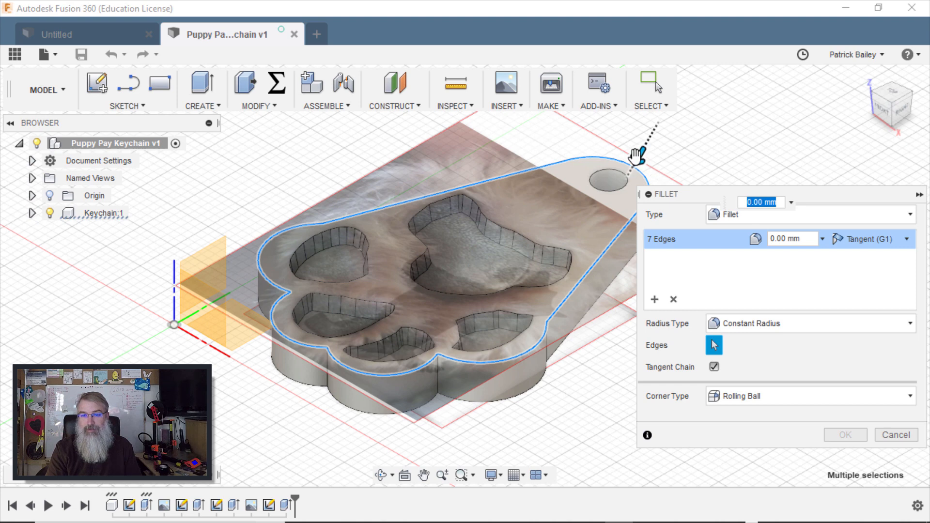
left_click_drag(678, 190, 719, 188)
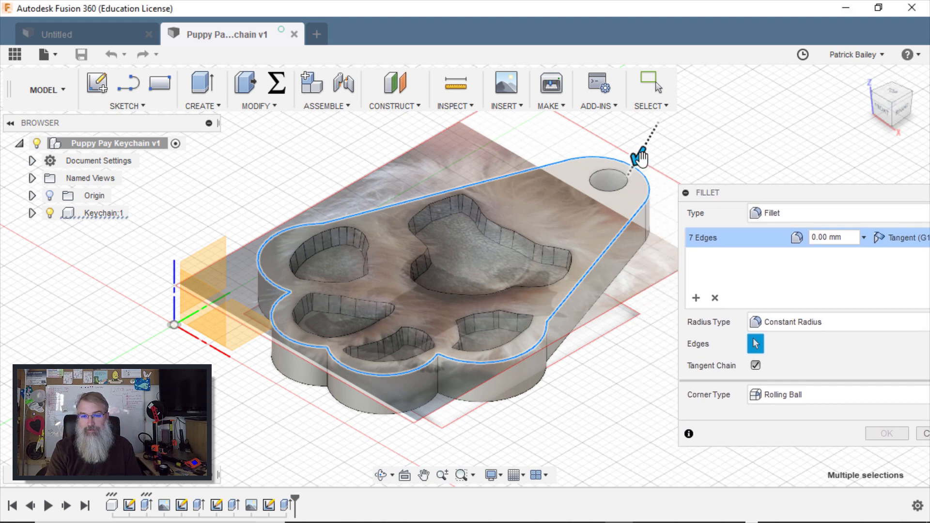
left_click_drag(638, 161, 636, 162)
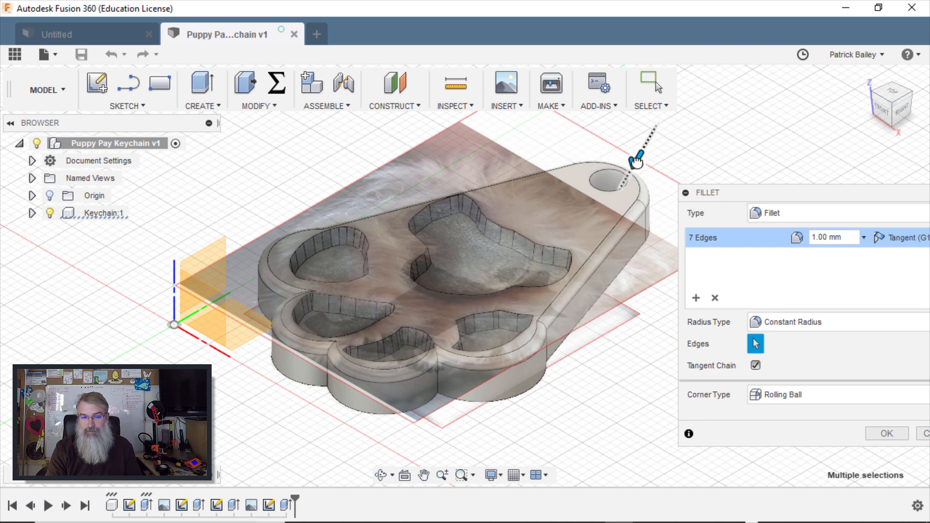
left_click_drag(636, 162, 636, 159)
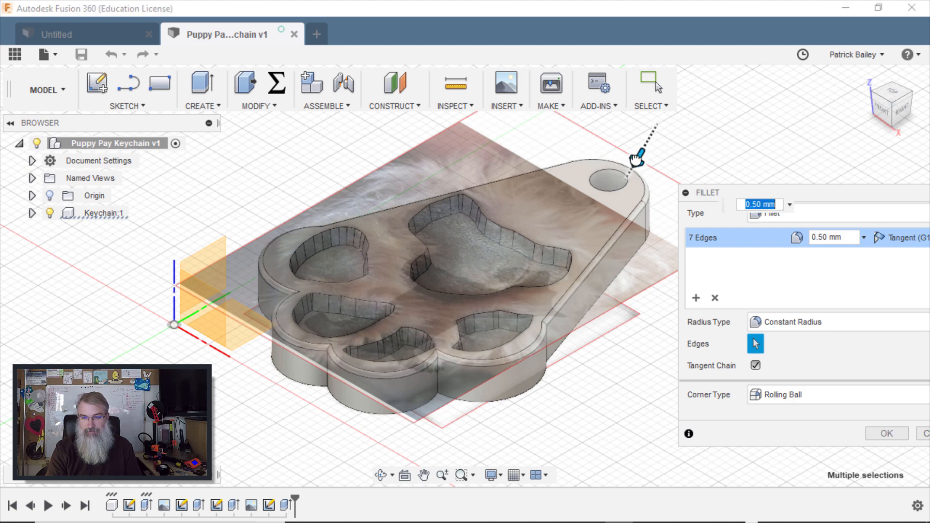
left_click(888, 434)
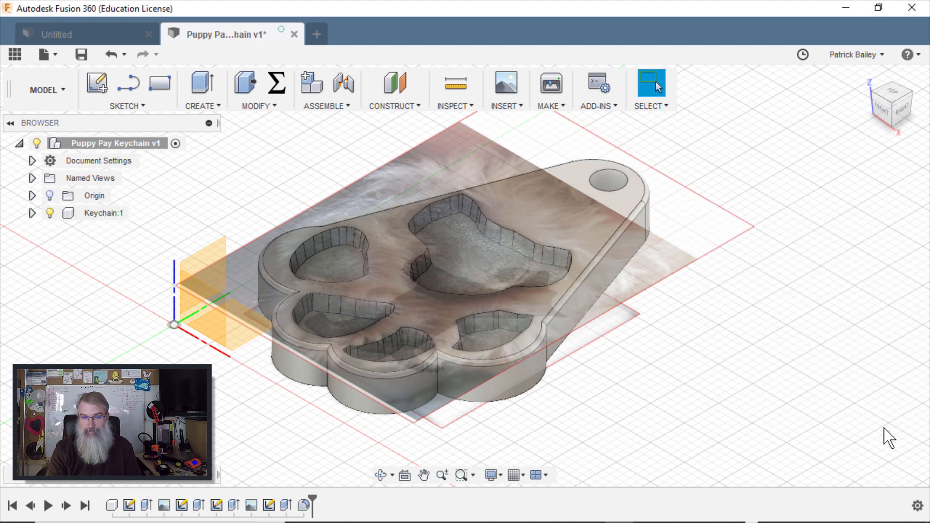
- Start a new fillet and select all seven edges around the outer outline of the Scottie-side back face
left_click(902, 115)
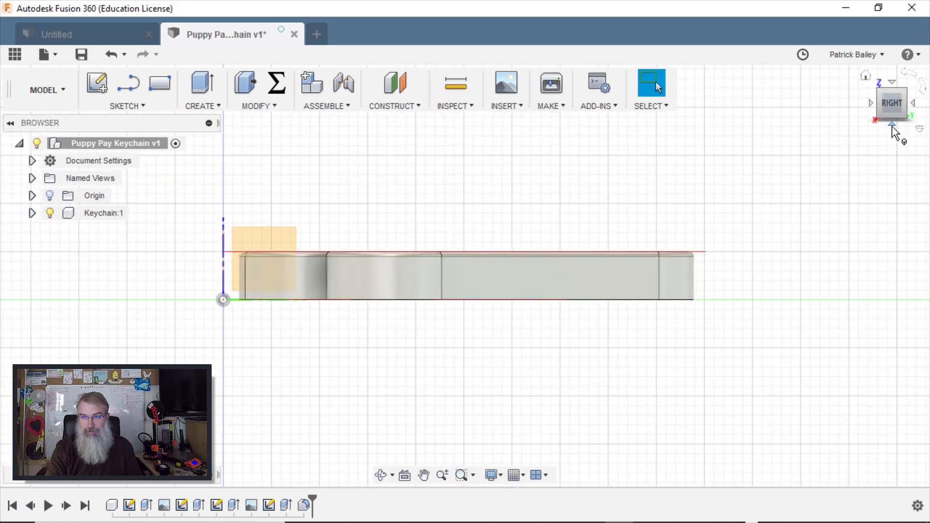
left_click(893, 126)
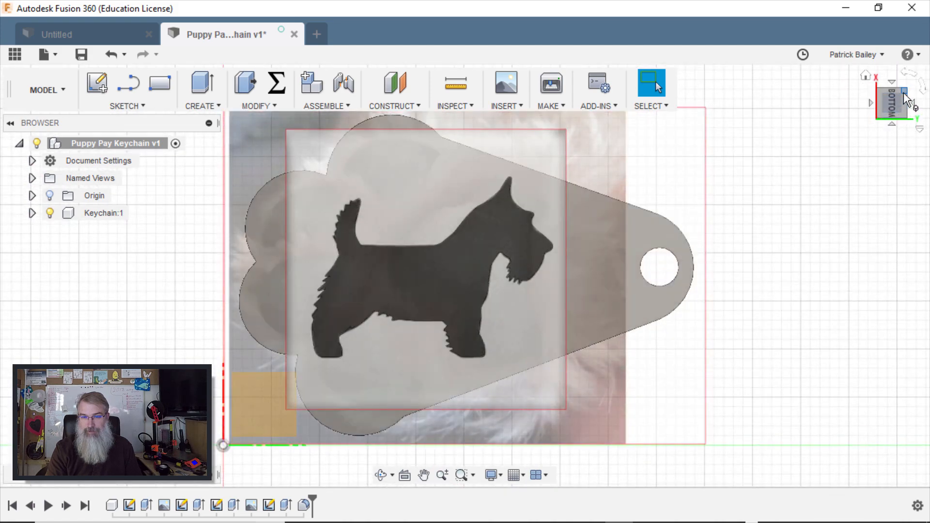
left_click(905, 97)
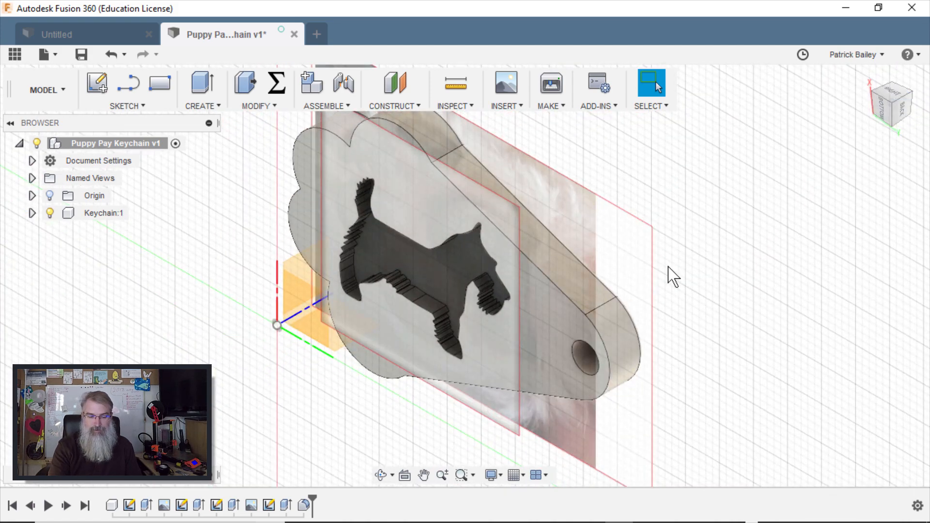
key("s")
left_click(702, 301)
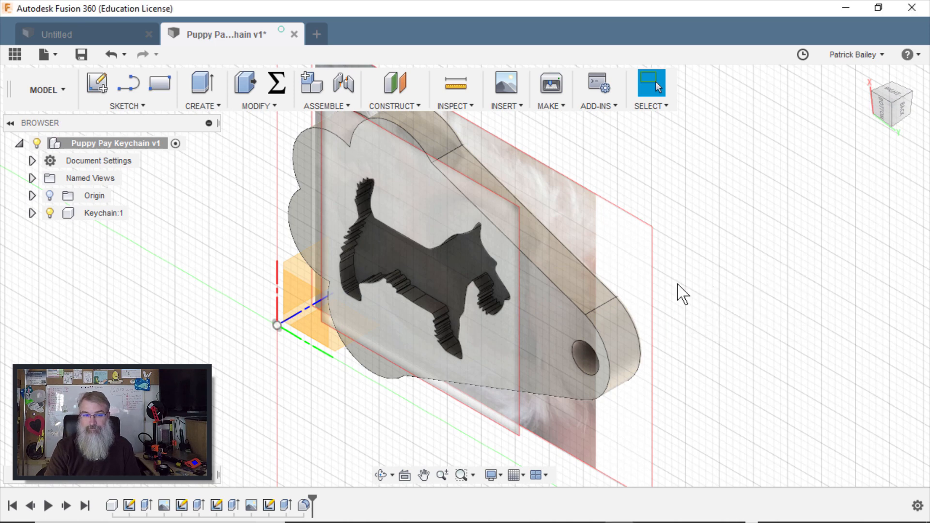
left_click(397, 130)
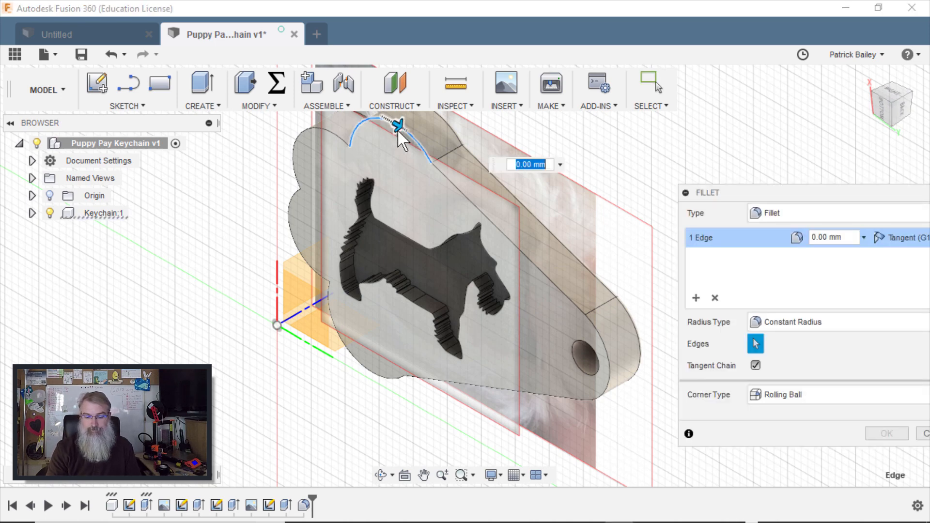
left_click(467, 195)
left_click(333, 135)
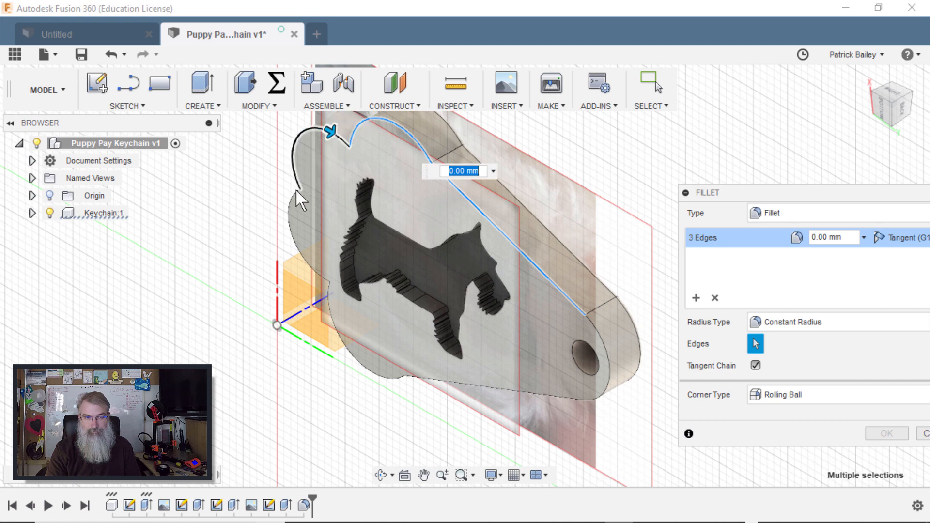
left_click(295, 191)
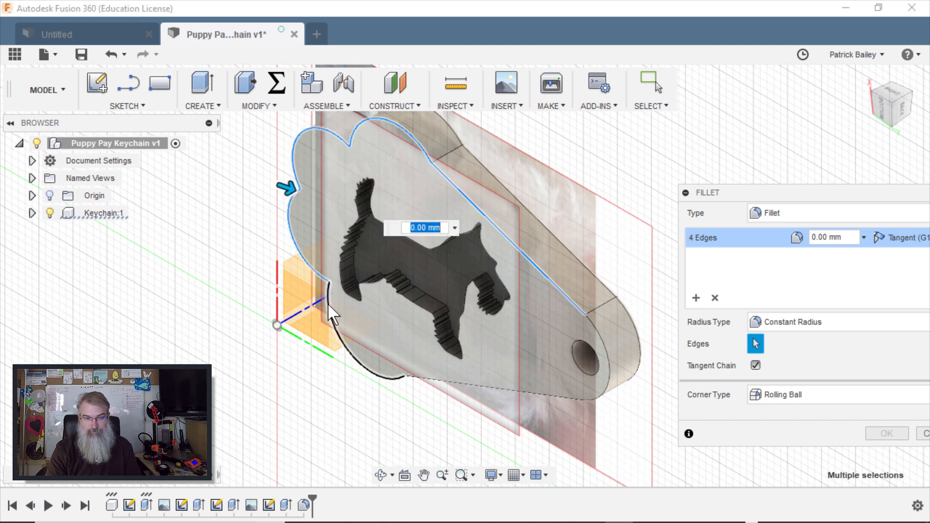
left_click(442, 384)
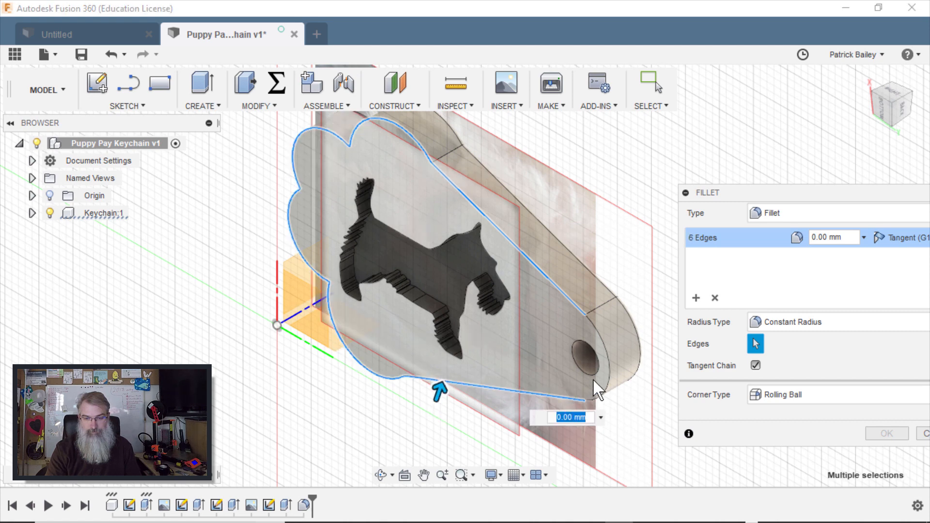
left_click(609, 372)
- Try fillet radii of 1.5 mm and 0.5 mm on the selected back outline edges
left_click_drag(613, 380, 607, 372)
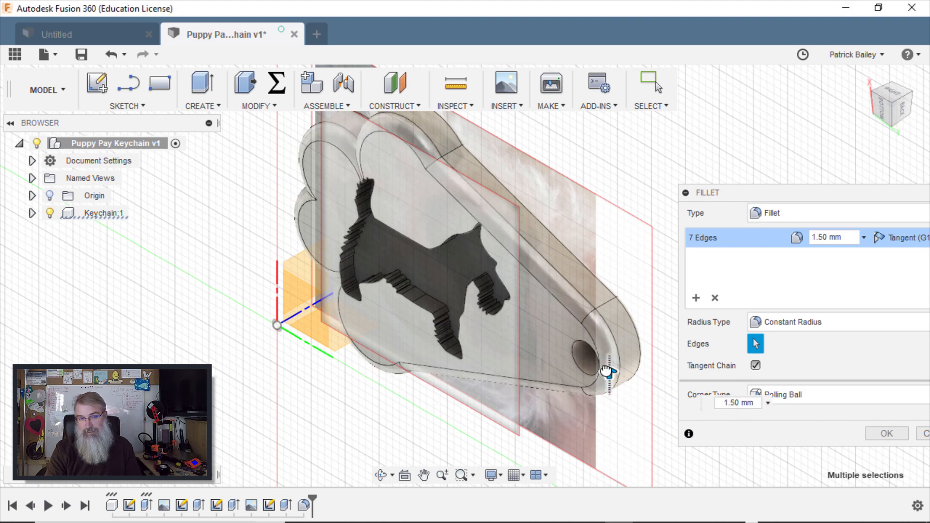
left_click_drag(606, 372, 603, 373)
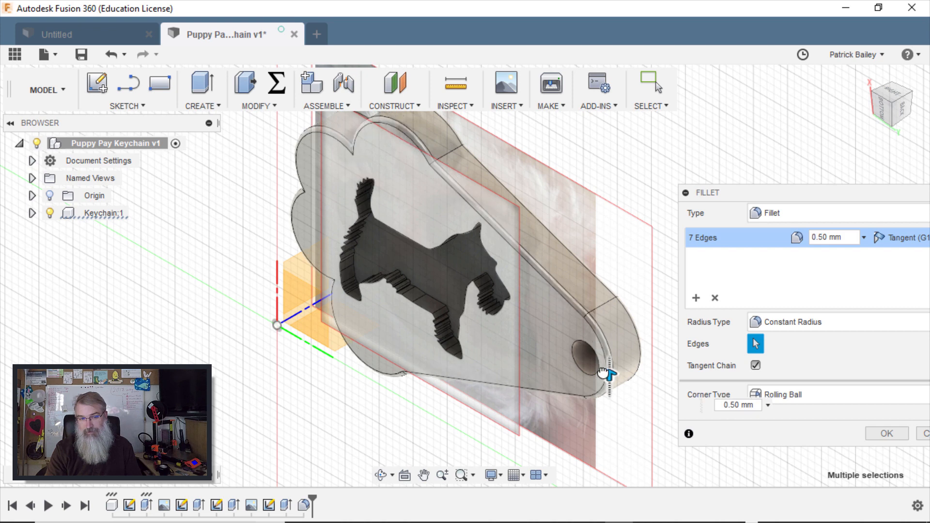
left_click_drag(603, 373, 605, 372)
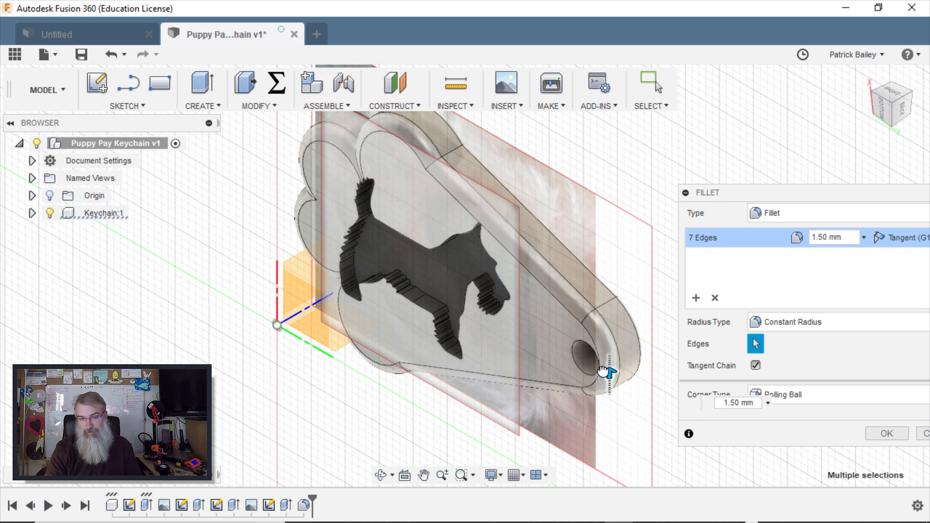
- Try a 1.2 mm radius on the back outline edges, reduce it to 1 mm and finish the fillet
left_click(731, 404)
type("1.2")
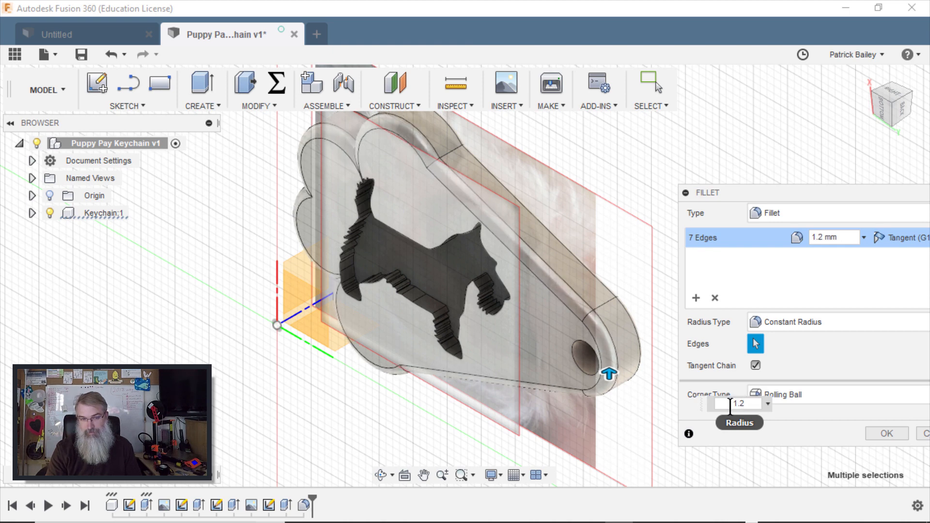
double_click(727, 403)
type("1")
key("Return")
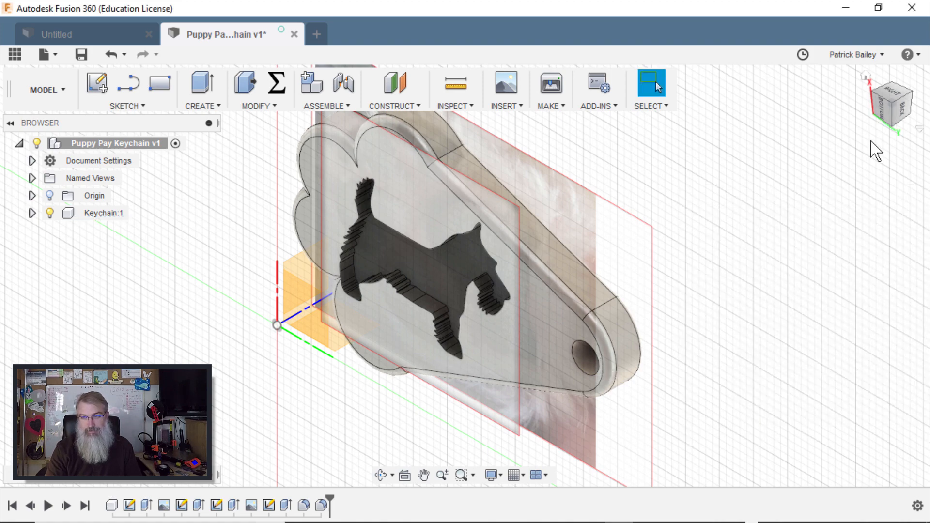
- Save the design as a new version with the description "Done deal"
left_click(865, 76)
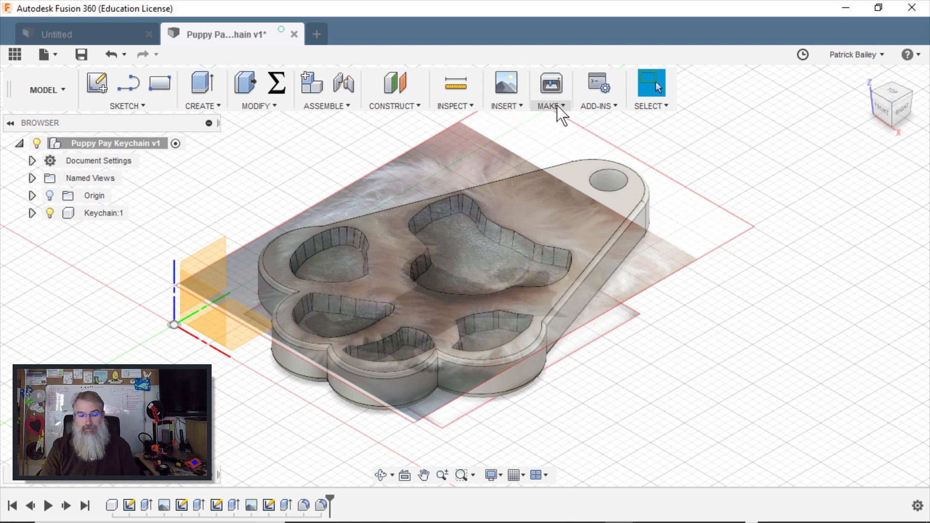
key("ctrl+s")
left_click(491, 259)
left_click_drag(491, 259, 374, 249)
type("Done deal")
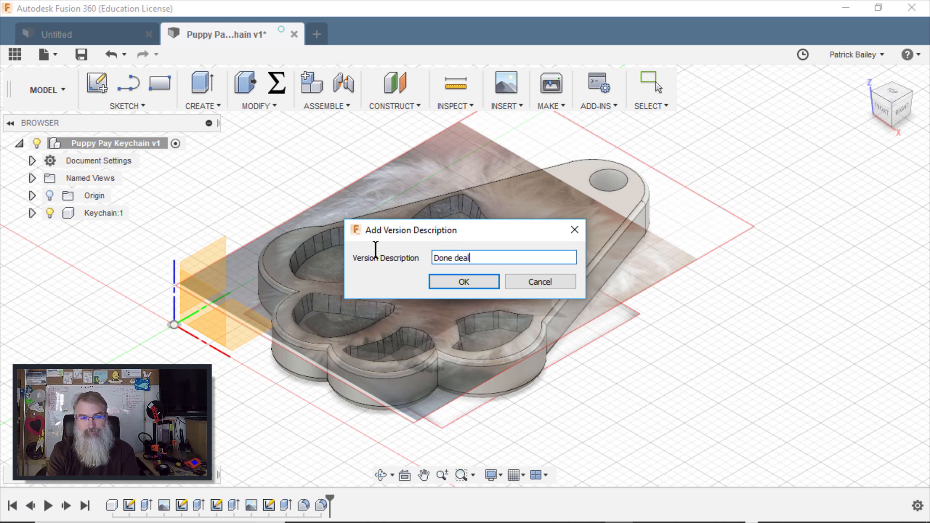
key("Return")
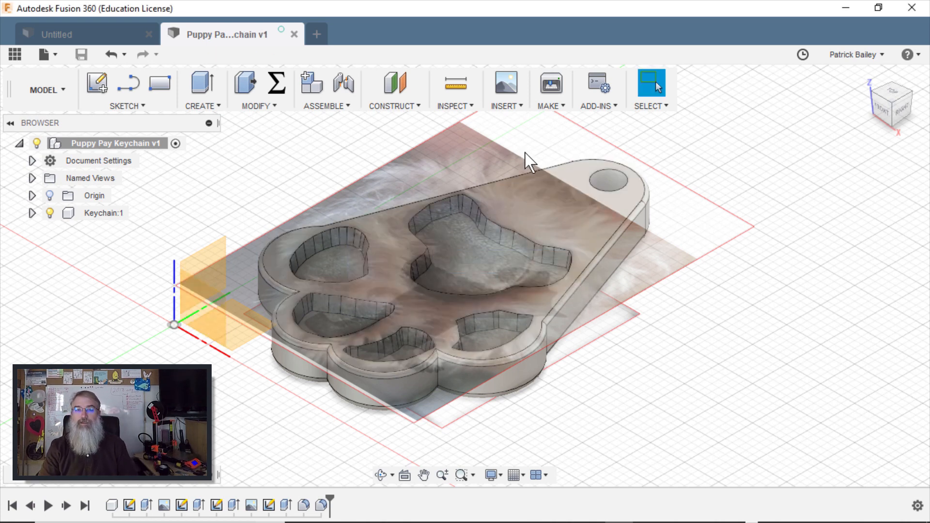
- Start a 3D print export of the keychain body with High refinement and sending to the print utility turned off
left_click(550, 106)
left_click(566, 122)
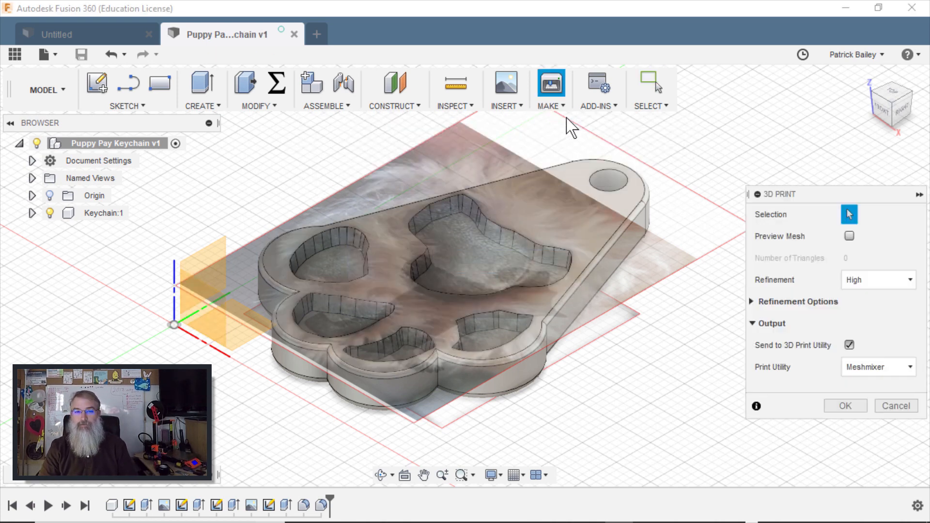
left_click(557, 222)
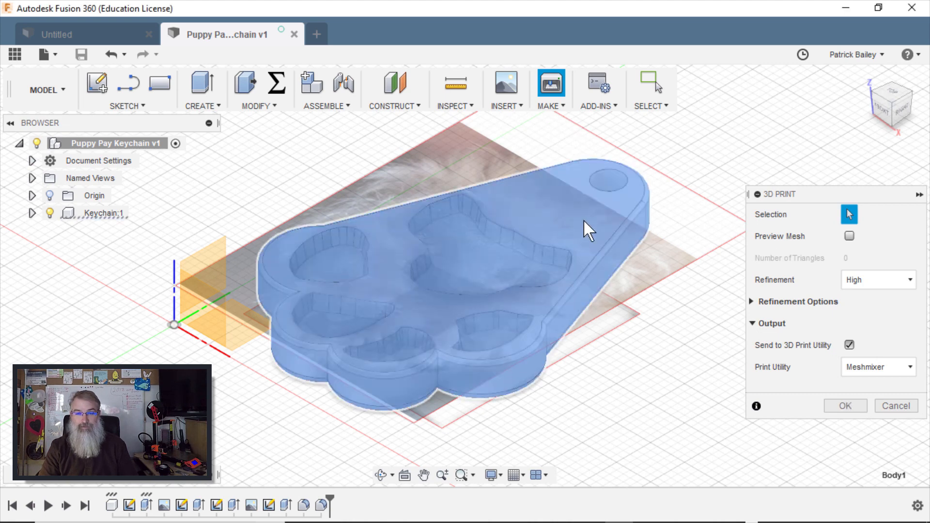
left_click(850, 344)
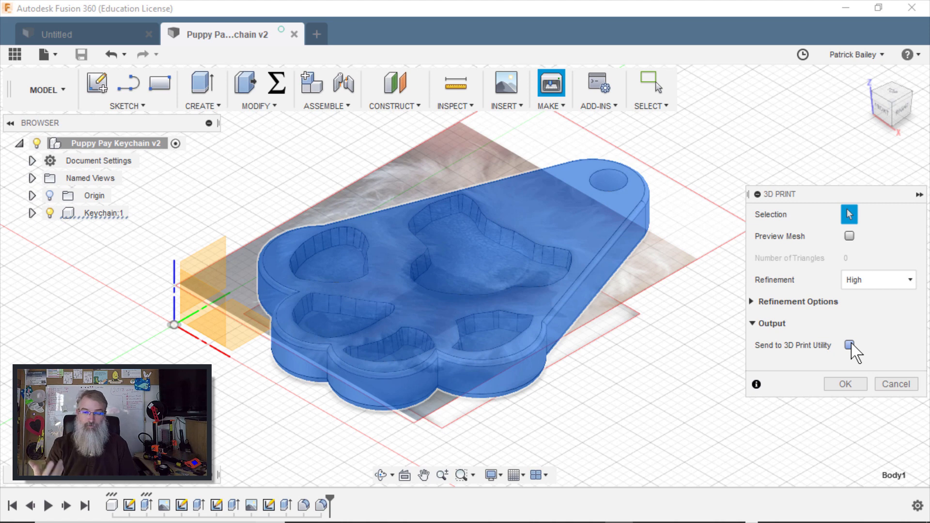
left_click(846, 384)
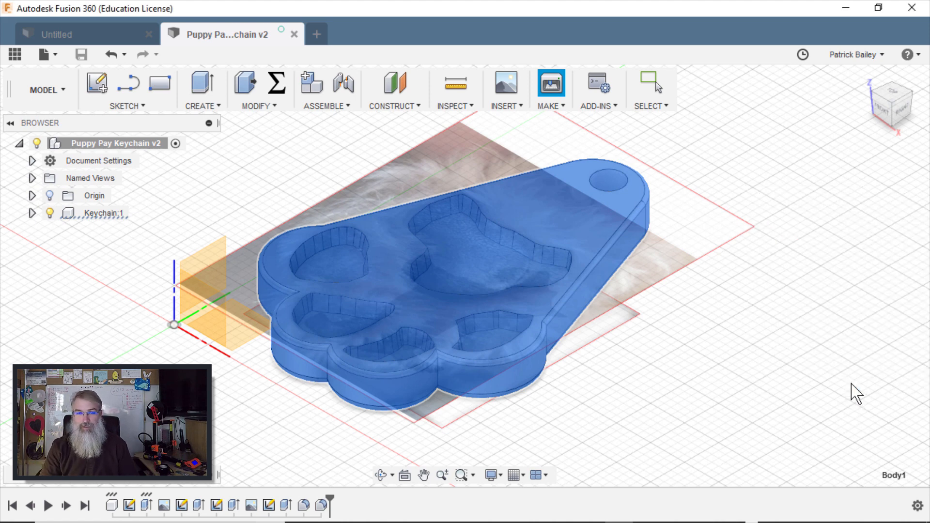
- Browse to the video folder inside 3D-prints as the location for the STL file
left_click_drag(108, 227, 109, 102)
left_click(62, 229)
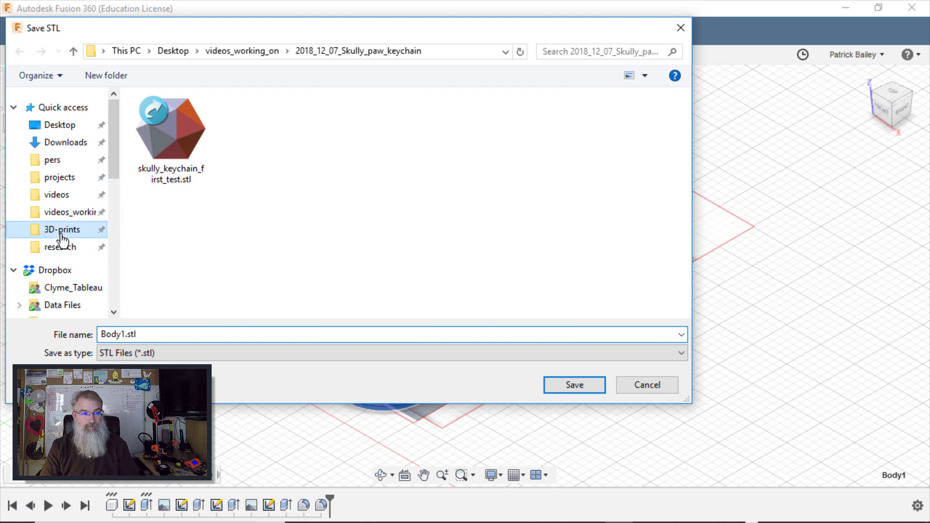
scroll(208, 261, "down", 1)
double_click(161, 311)
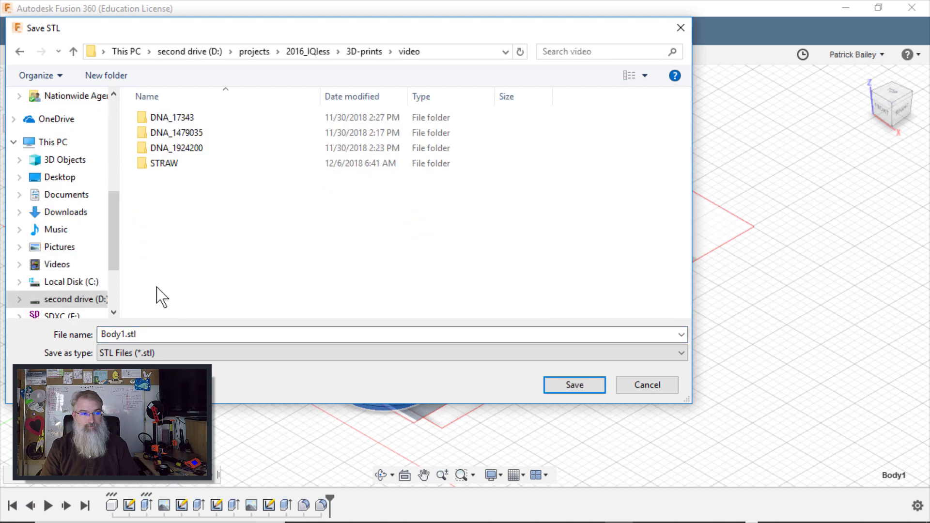
- Create a folder named puppy_keychain inside the video folder
right_click(161, 243)
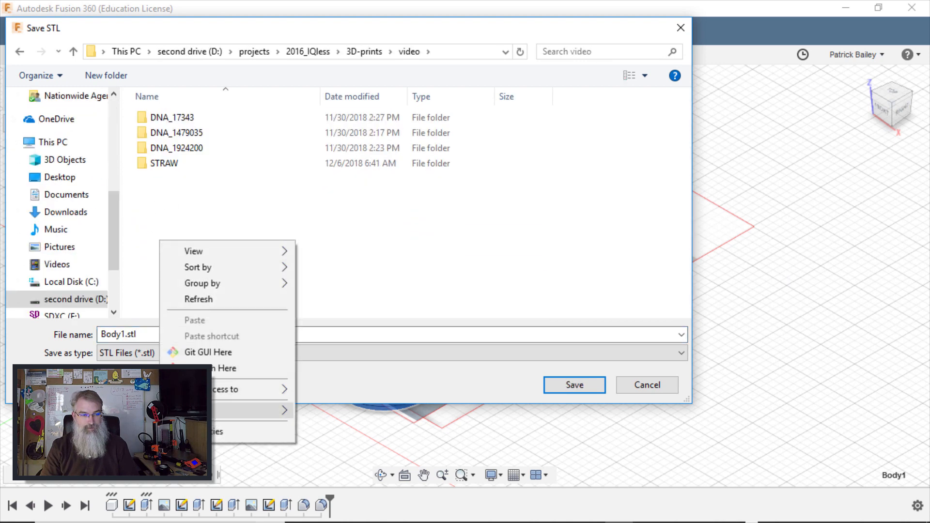
mouse_move(271, 410)
left_click(367, 243)
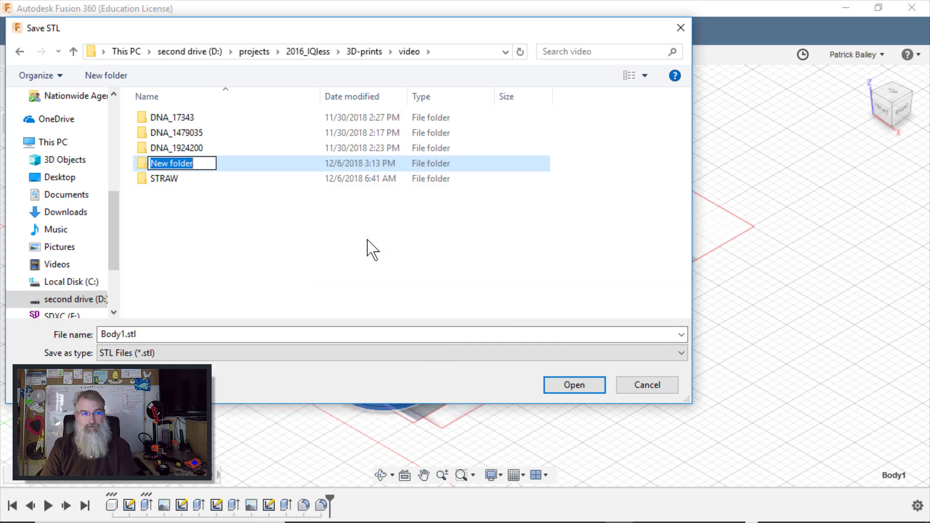
type("pupp")
type("y_che")
key("BackSpace")
key("BackSpace")
type("keychain")
key("Return")
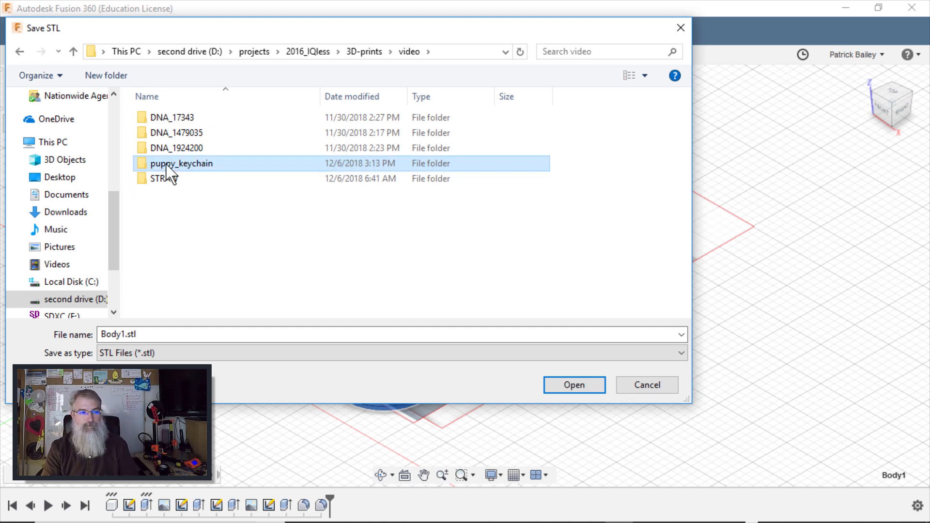
- Save the STL file as puppy_keychain in the puppy_keychain folder
double_click(171, 167)
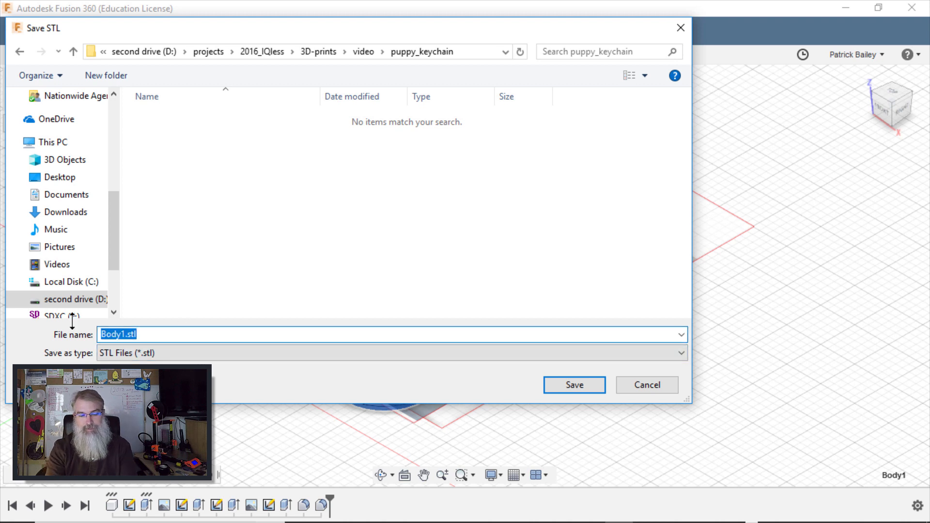
type("puppy_keychain")
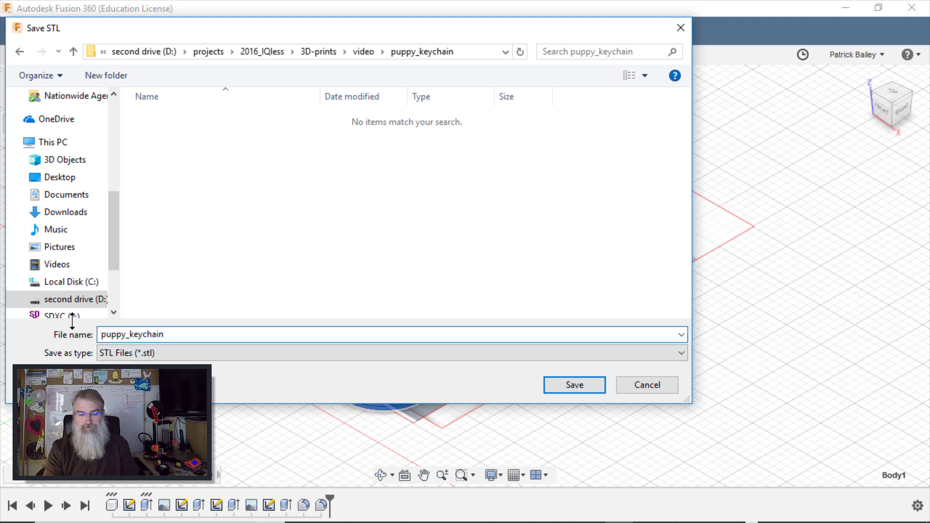
key("Return")
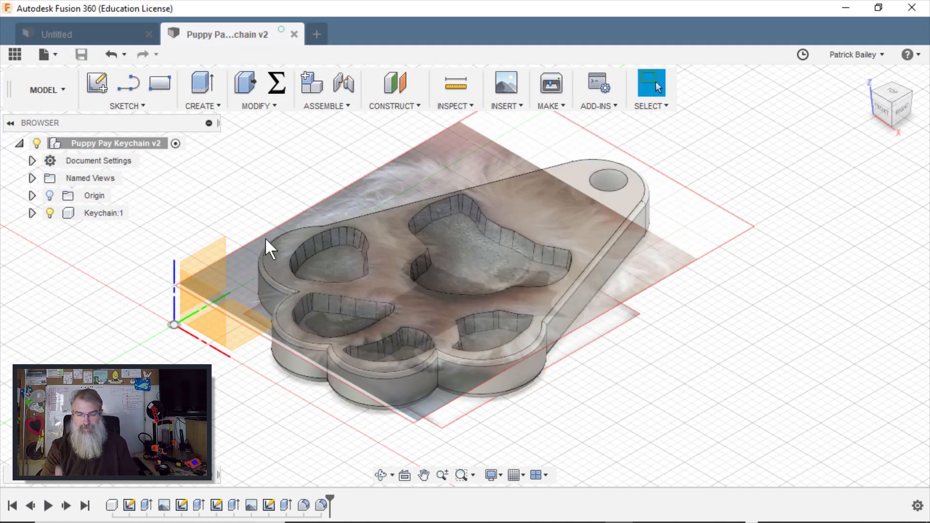
- Switch to PrusaControl, maximize its window and load puppy_keychain.stl onto the print bed
mouse_move(750, 518)
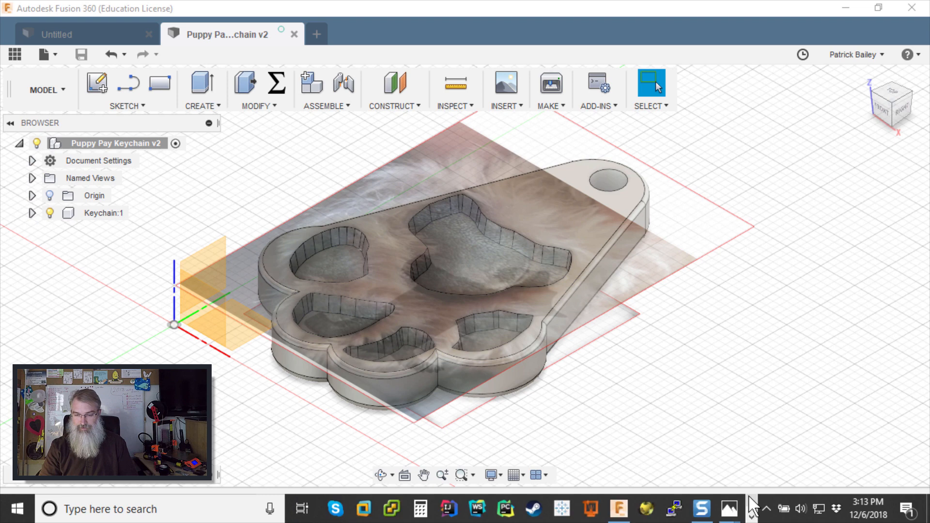
left_click(751, 516)
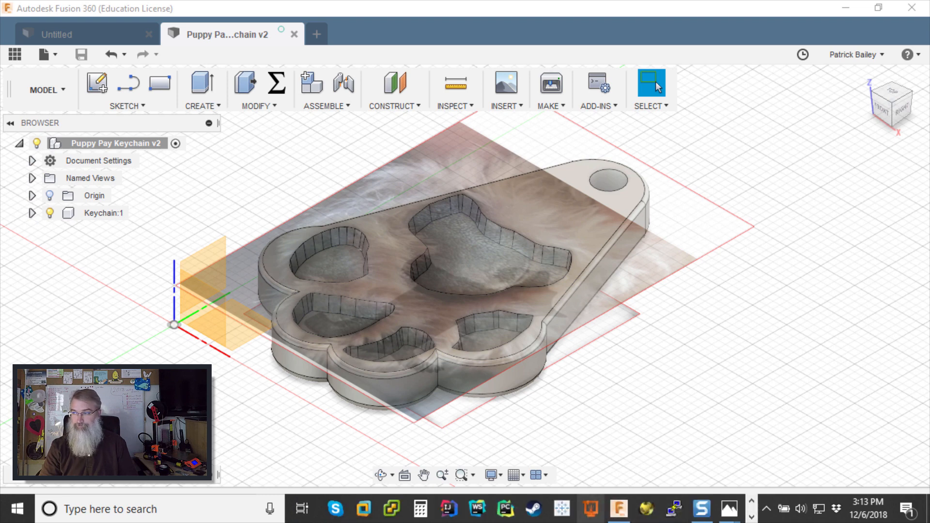
left_click(591, 509)
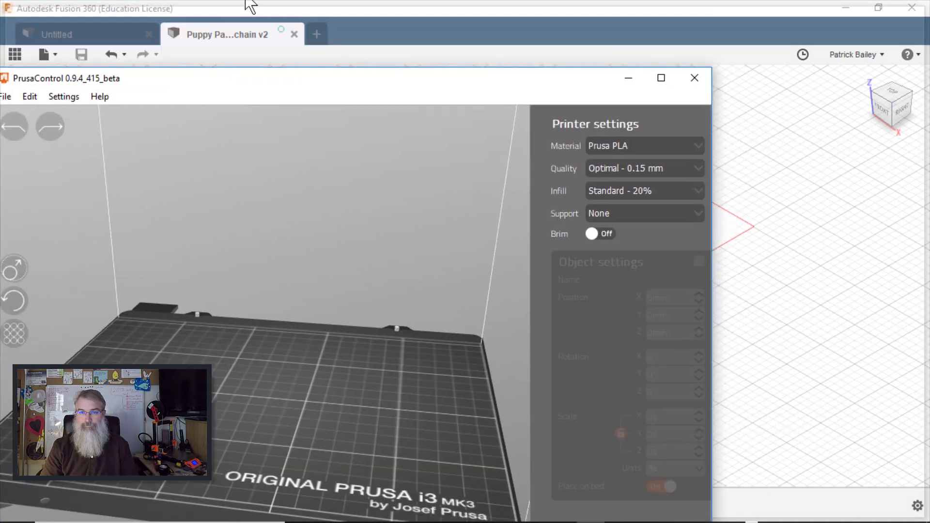
left_click_drag(228, 23, 232, 1)
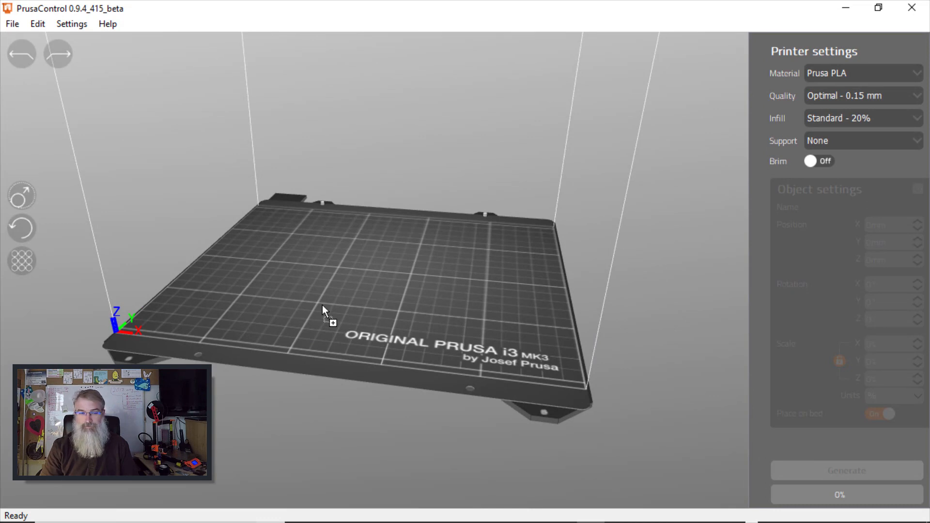
left_click_drag(321, 312, 322, 312)
- Move the keychain toward the front of the print bed, to about X -1 mm and Y -42 mm
scroll(520, 304, "up", 5)
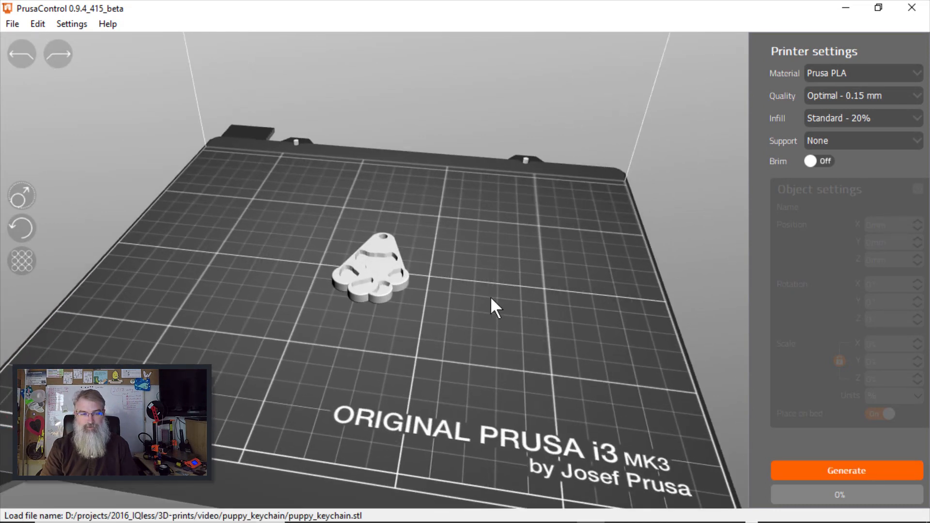
left_click_drag(385, 283, 360, 361)
right_click_drag(431, 367, 467, 381)
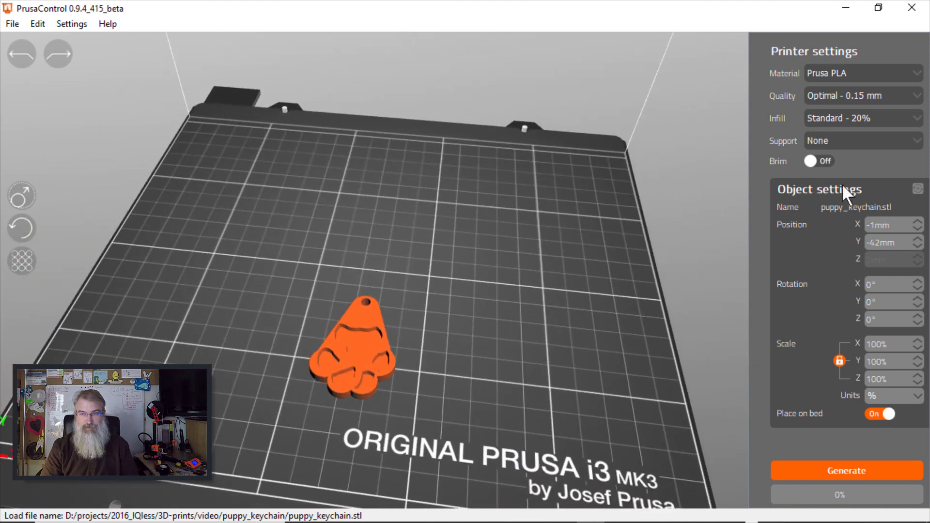
- Set the print quality to Fast - 0.2 mm and generate the G-code for the keychain
left_click(864, 94)
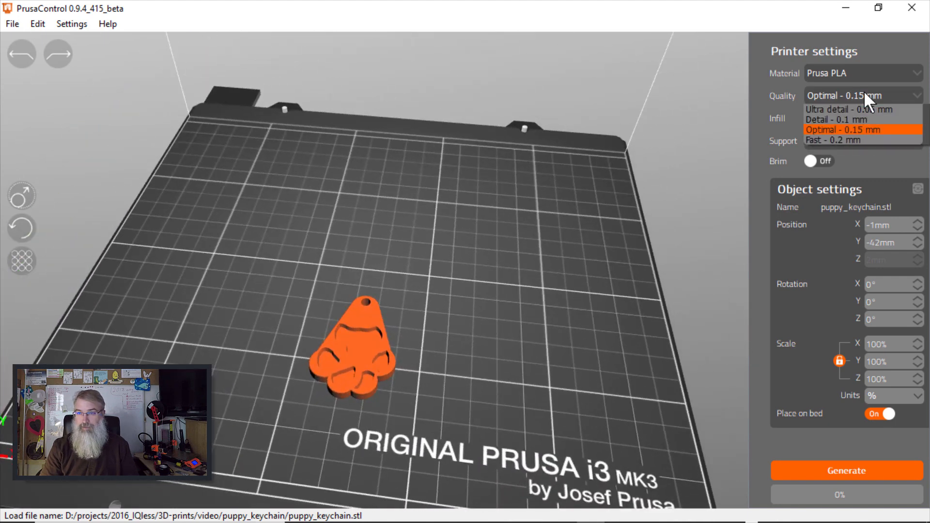
left_click(861, 140)
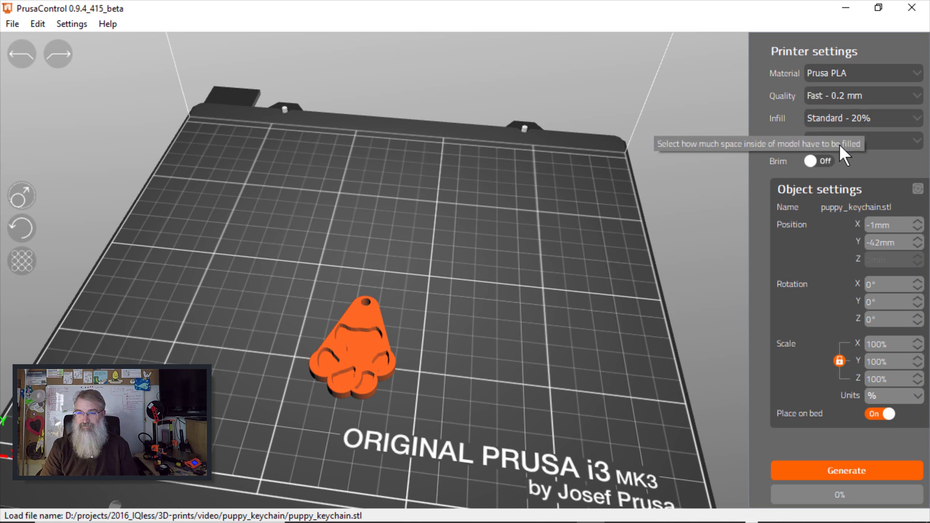
left_click(833, 471)
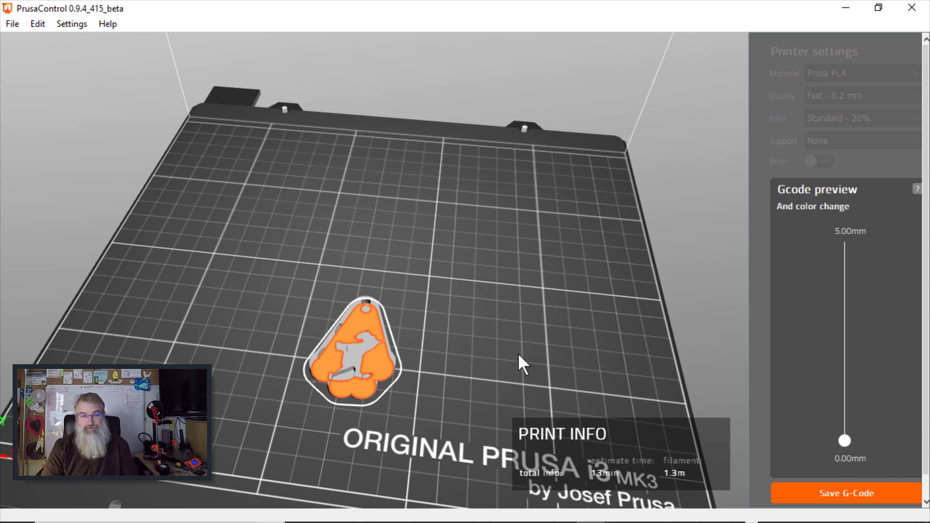
- Examine the sliced keychain up close and compare its layers in the G-code preview, from near the top down to 0.60 mm
left_click_drag(522, 353, 637, 388)
scroll(844, 438, "up", 5)
scroll(844, 438, "up", 1)
scroll(389, 443, "up", 3)
left_click_drag(389, 443, 631, 394)
scroll(843, 390, "up", 19)
scroll(844, 392, "down", 1)
left_click_drag(539, 374, 557, 383)
left_click_drag(466, 275, 568, 298)
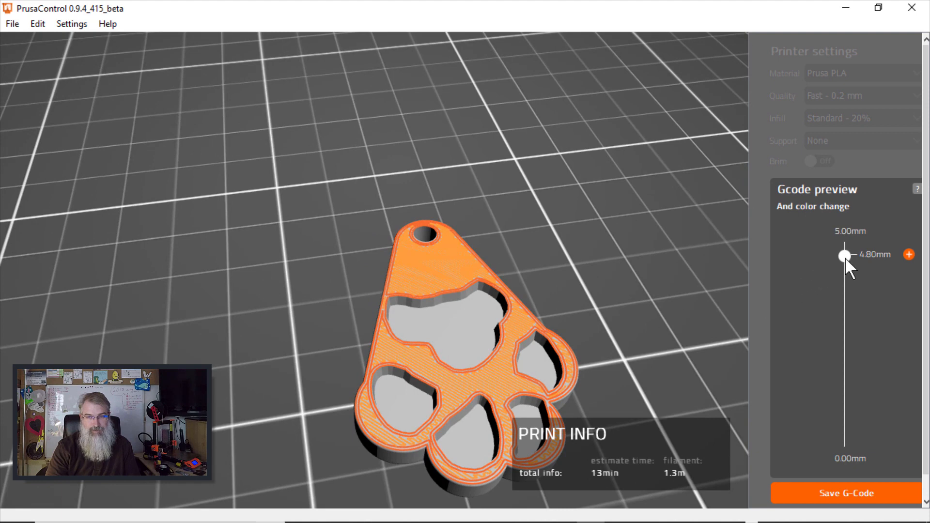
left_click_drag(844, 256, 844, 418)
- Save the G-code as puppy_keychain_PLA_FAST.gcode in the STRAW folder
left_click(832, 484)
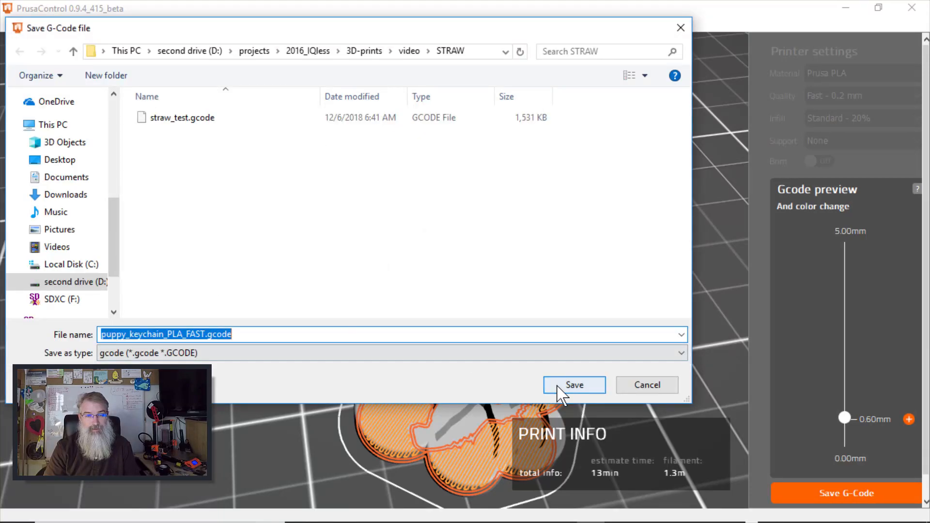
left_click(574, 385)
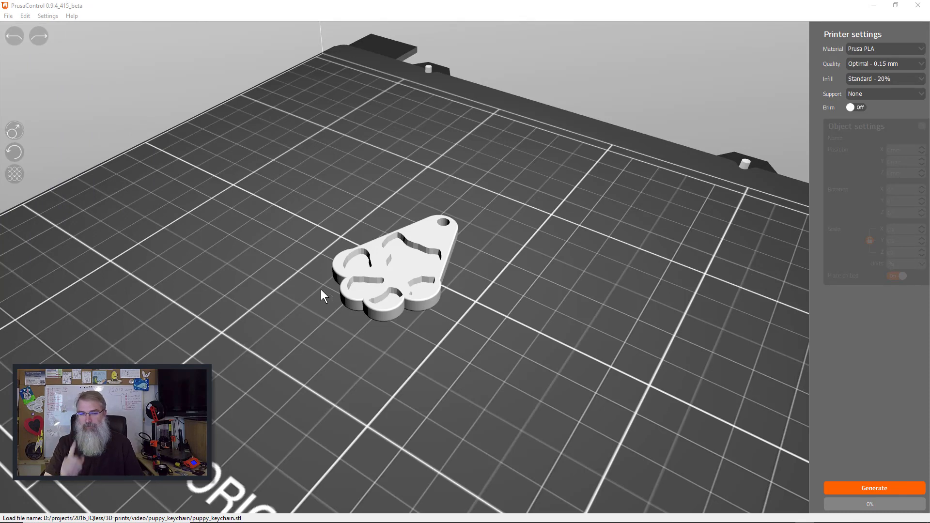
- Move the keychain toward the front of the print bed, to about X 2 mm and Y -48 mm
left_click_drag(386, 267, 284, 376)
scroll(377, 371, "up", 5)
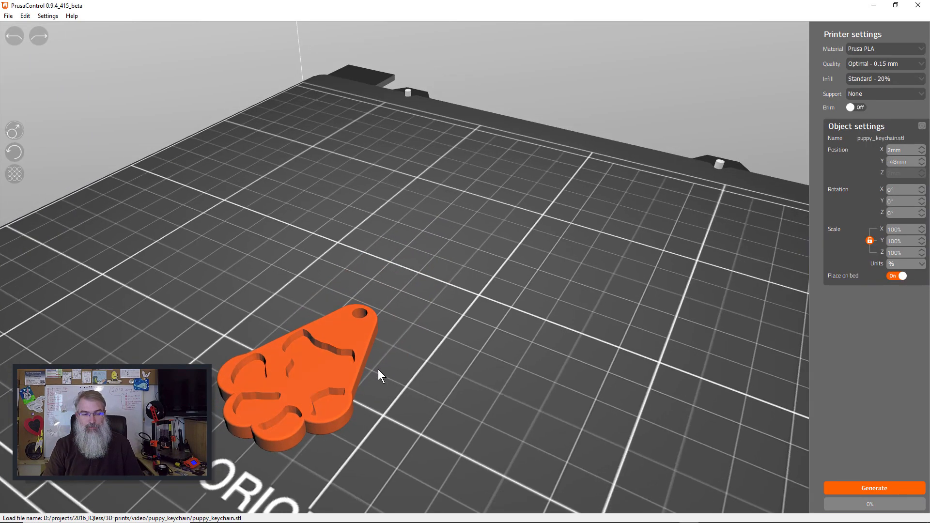
scroll(379, 367, "up", 3)
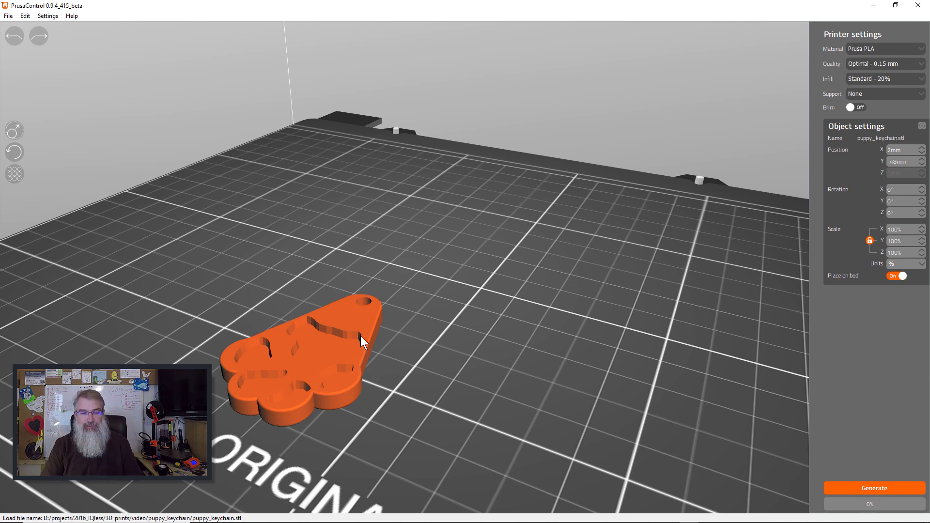
left_click(388, 332)
left_click(373, 331)
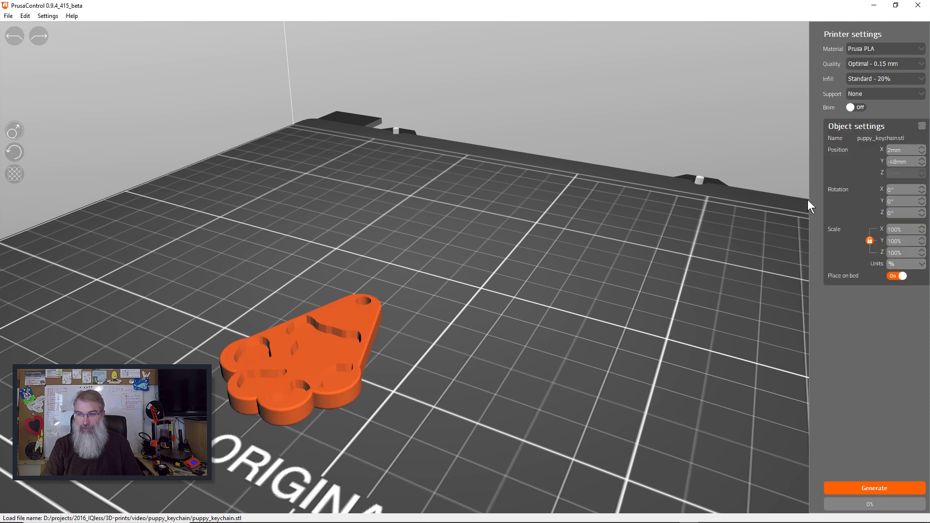
- Change the print quality to Fast - 0.2 mm and slice the repositioned keychain
left_click(864, 68)
left_click(871, 89)
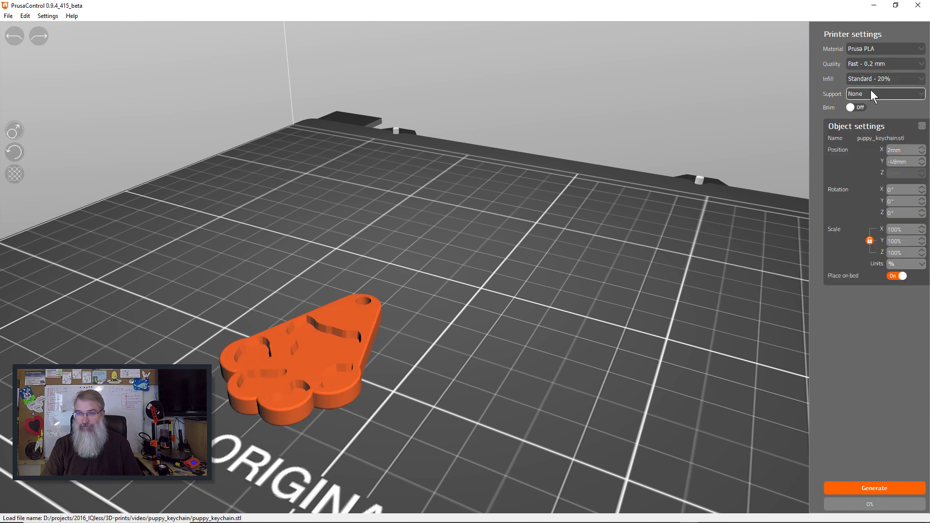
left_click(873, 486)
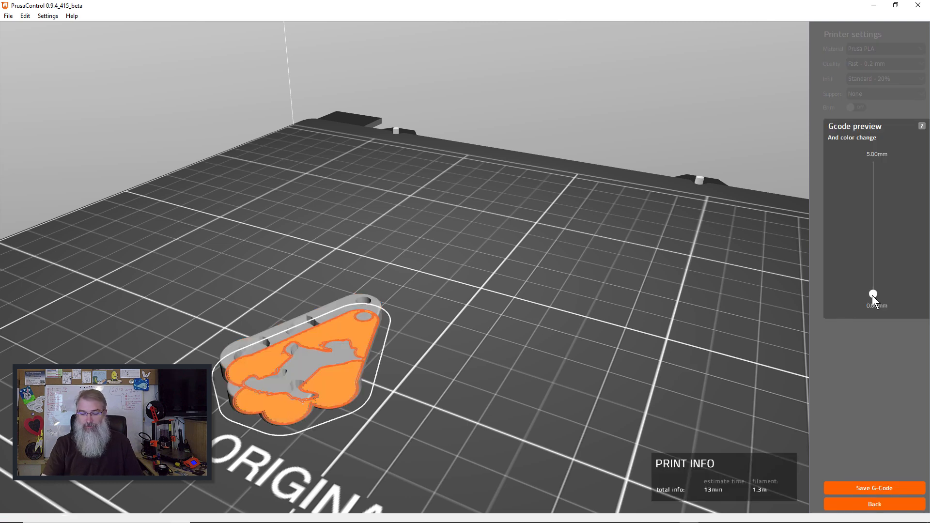
- Step the G-code preview up through the Scottie cutout layers and add a color change at 2.20 mm
scroll(470, 296, "up", 3)
scroll(512, 278, "down", 5)
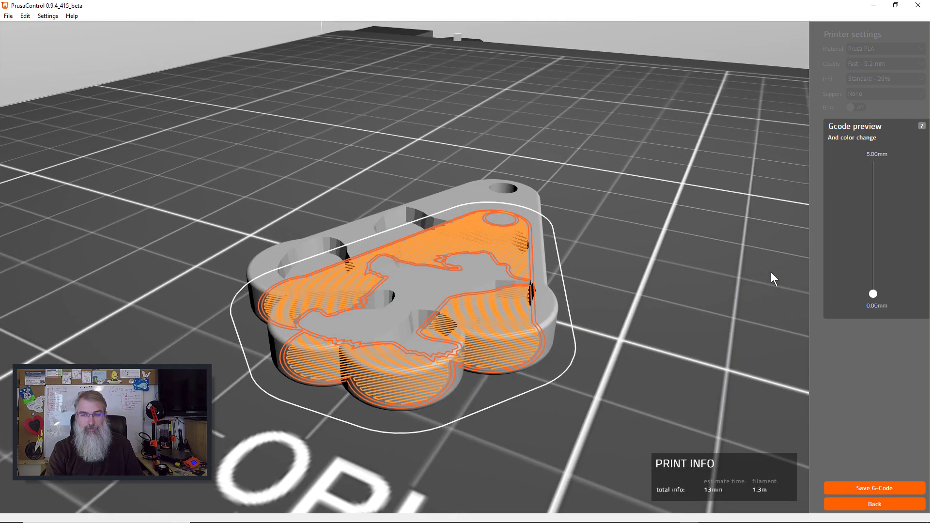
scroll(871, 292, "up", 7)
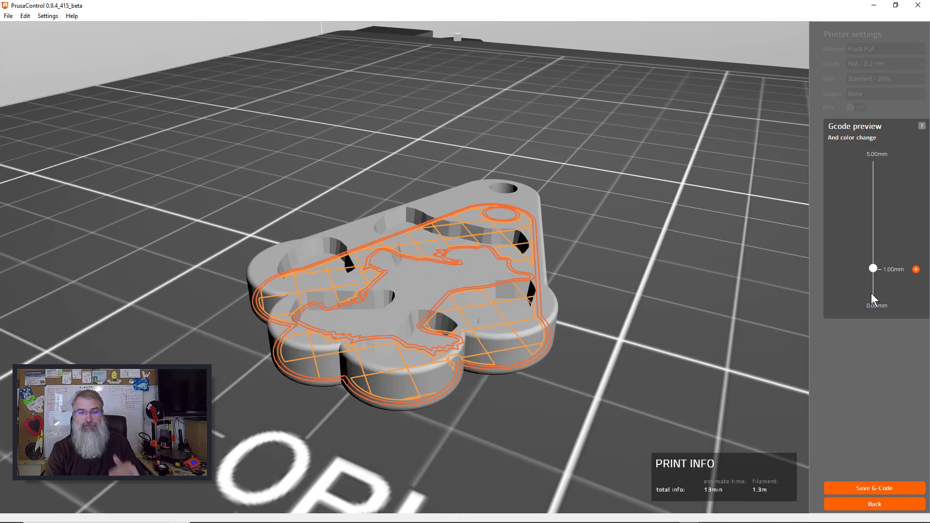
scroll(871, 293, "up", 4)
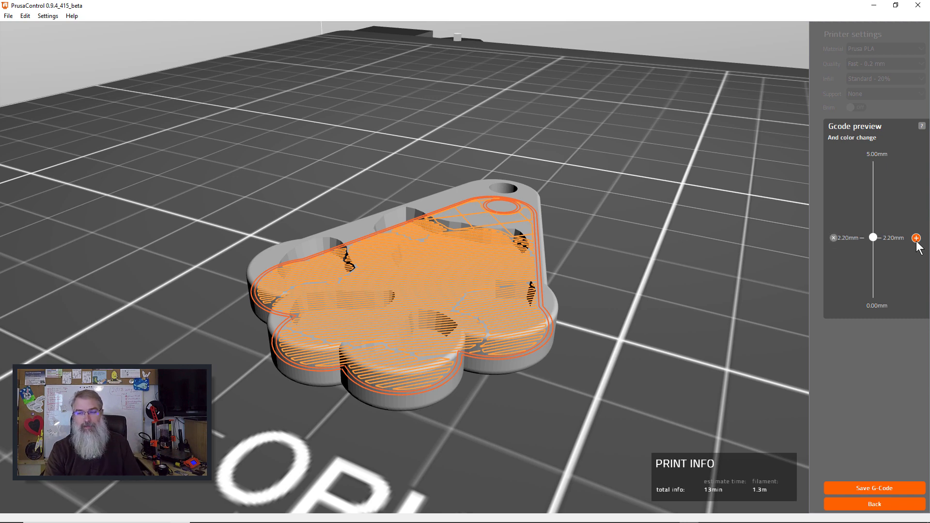
- Add a second color change at 3.20 mm and preview the remaining layers up to 5.00 mm
scroll(872, 237, "up", 4)
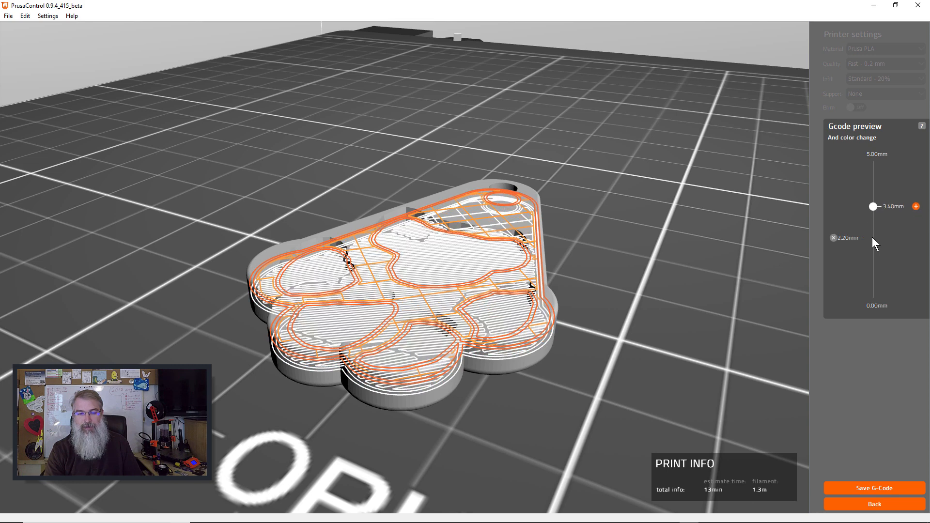
scroll(872, 237, "up", 1)
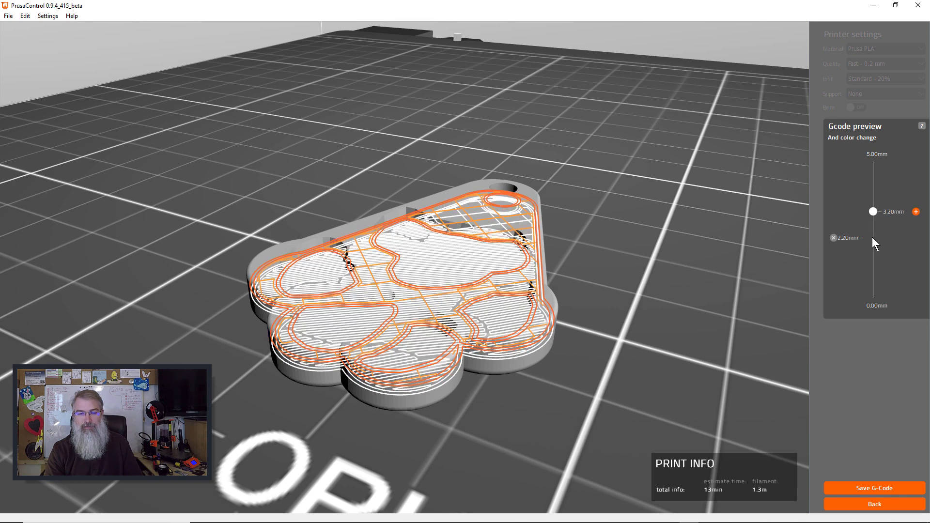
left_click(916, 212)
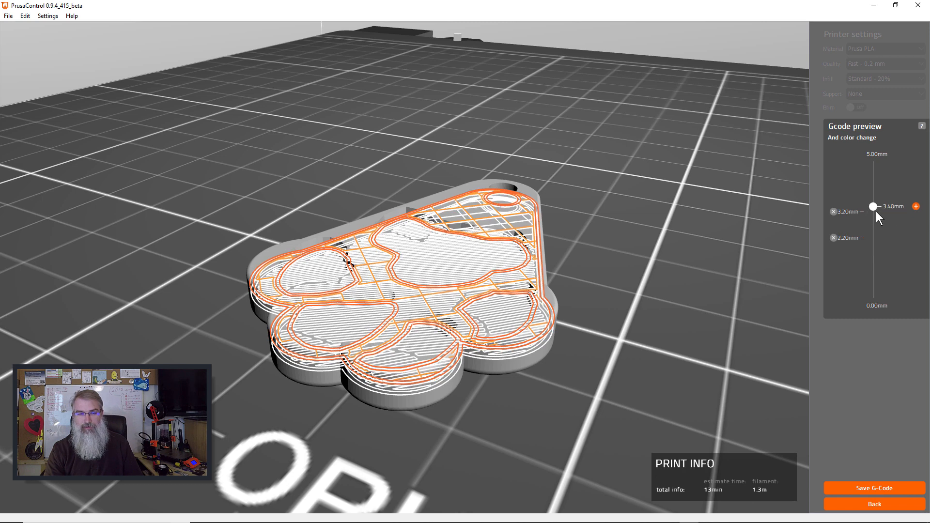
scroll(876, 212, "up", 9)
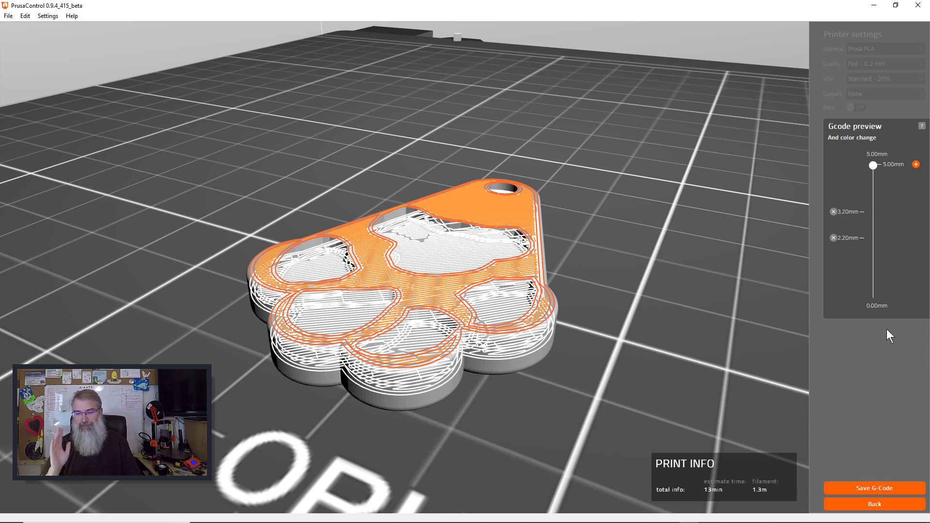
- Save the color-change G-code over the existing puppy_keychain_PLA_FAST.gcode in the STRAW folder, confirming the replacement
left_click(873, 487)
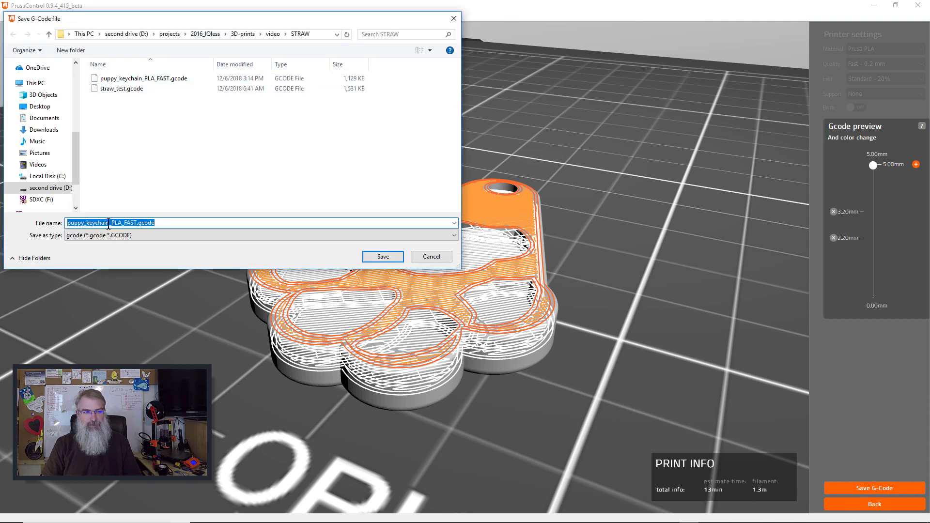
left_click(123, 79)
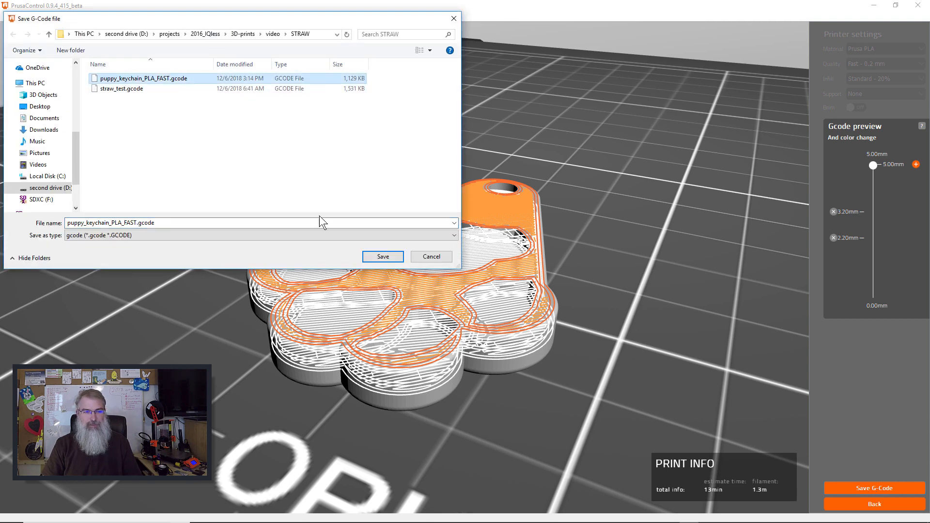
left_click(380, 255)
left_click(499, 272)
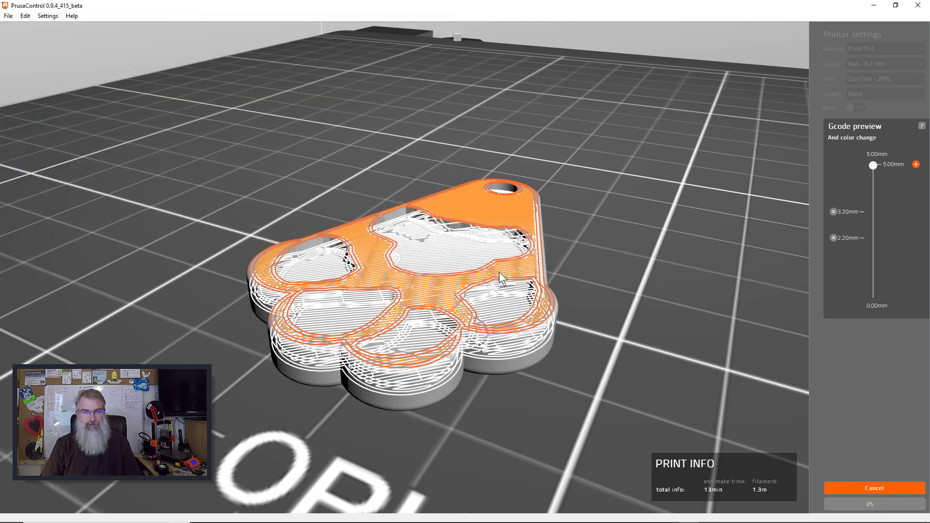